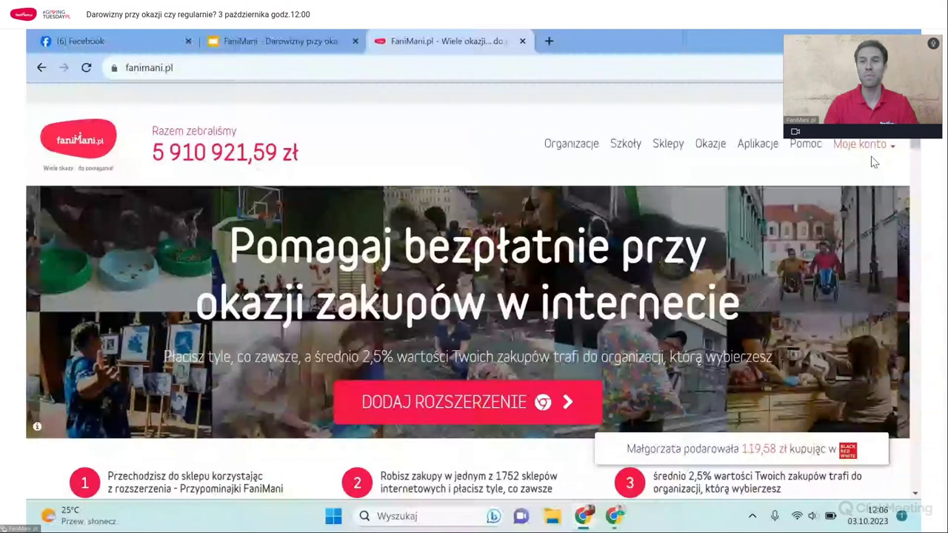
Go to the login and registration page and open the form for creating an organisation profile.
left_click(881, 153)
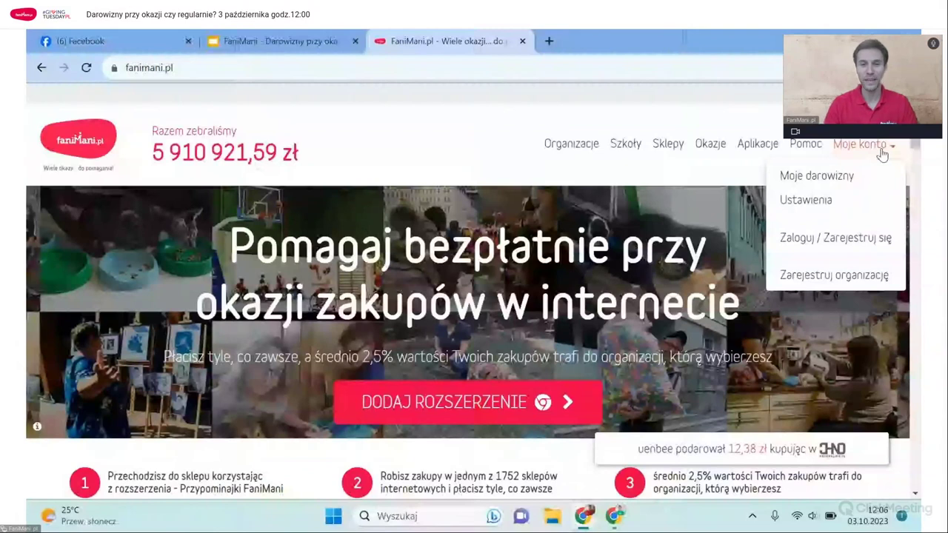
left_click(833, 240)
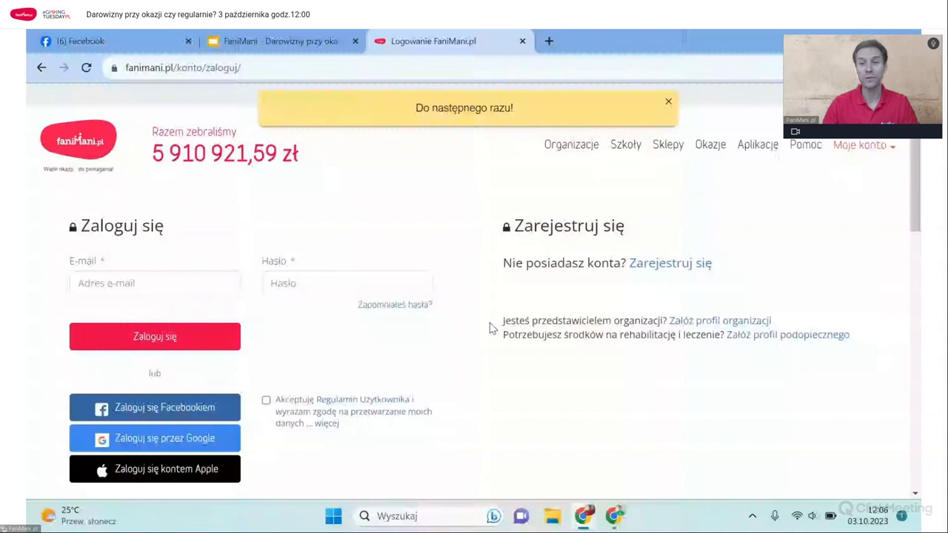
left_click_drag(491, 328, 611, 323)
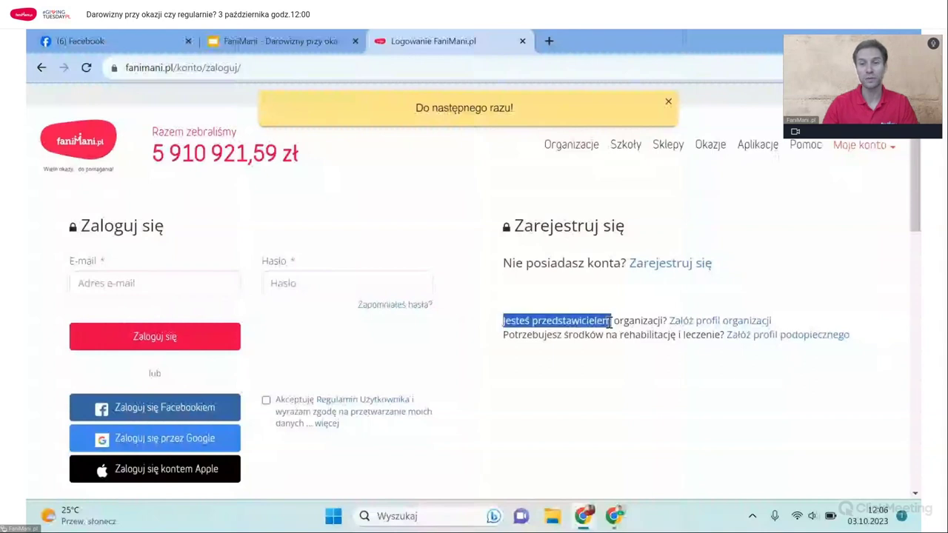
left_click(693, 324)
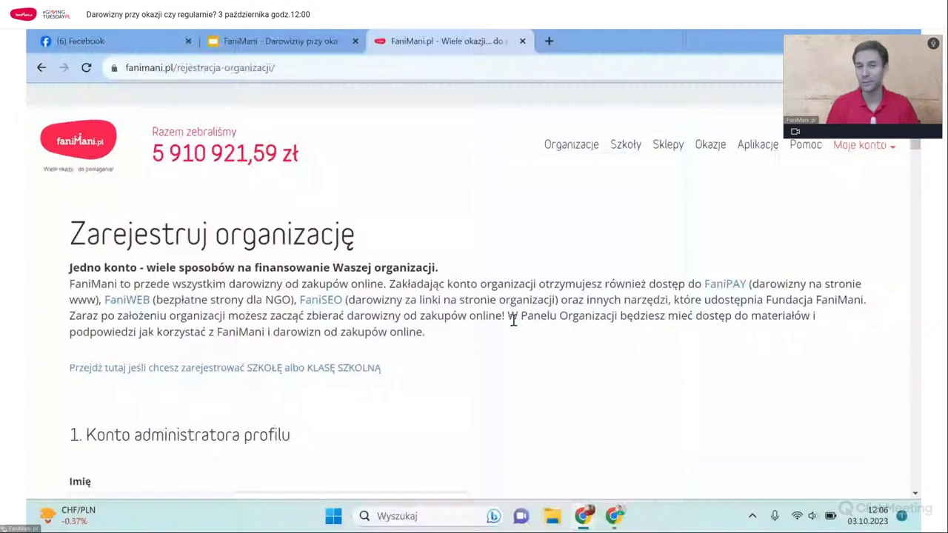
Fill in the profile administrator's first name and e-mail address using the saved suggestions.
scroll(514, 320, "down", 3)
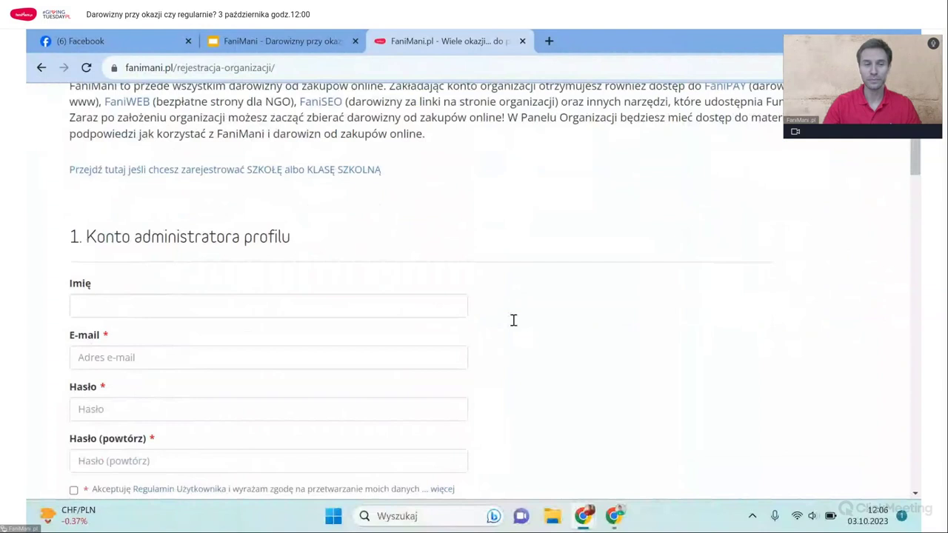
scroll(513, 320, "down", 1)
scroll(514, 319, "down", 2)
scroll(513, 320, "up", 1)
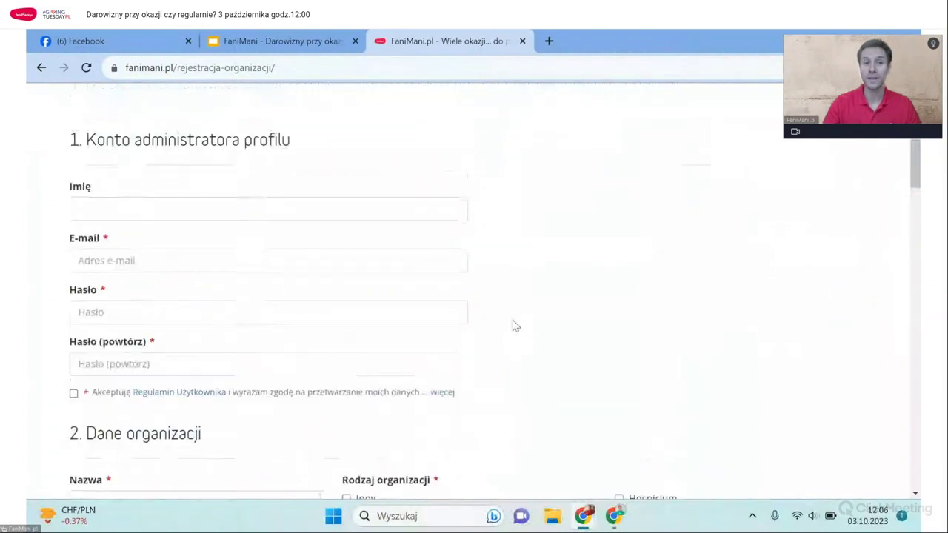
left_click(252, 209)
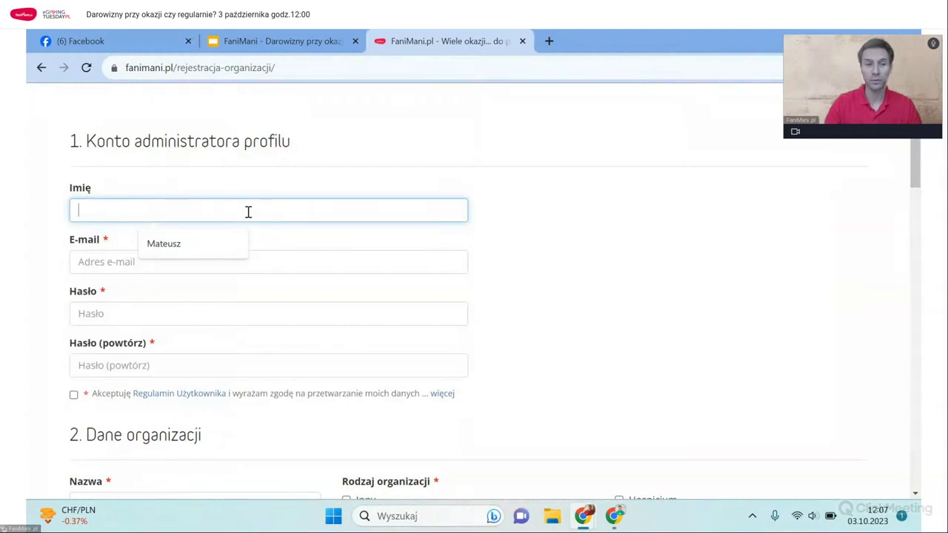
left_click(163, 244)
left_click(185, 262)
left_click(220, 322)
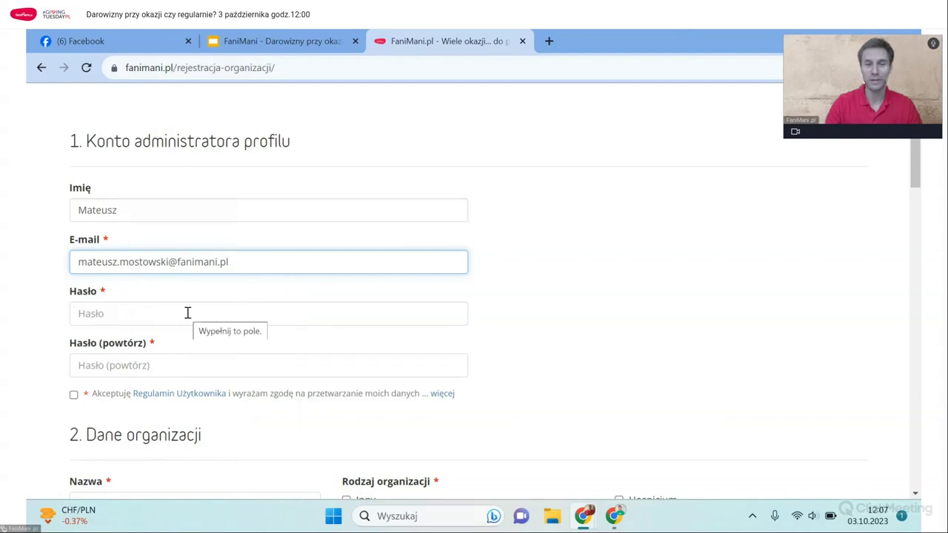
Expand the full consent text under the administrator account and accept the user terms and data processing.
left_click(187, 313)
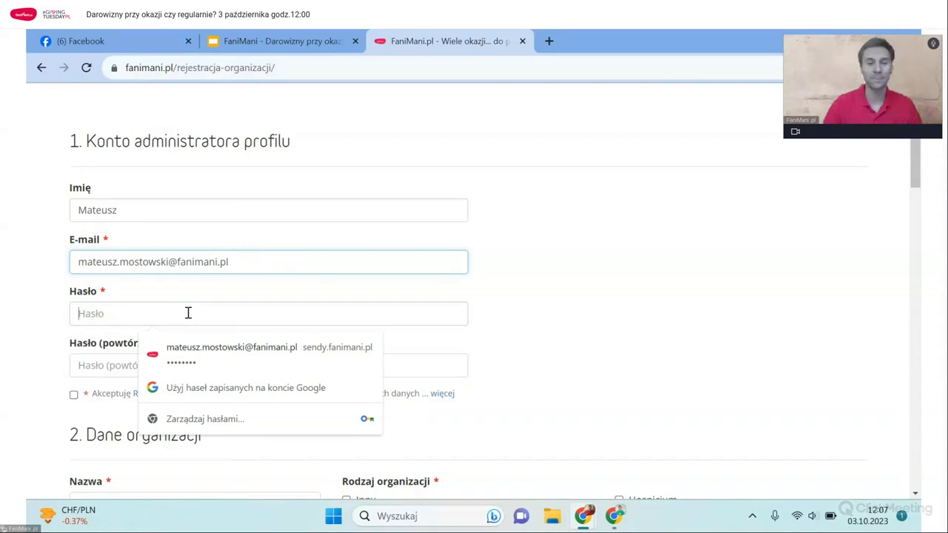
left_click(442, 393)
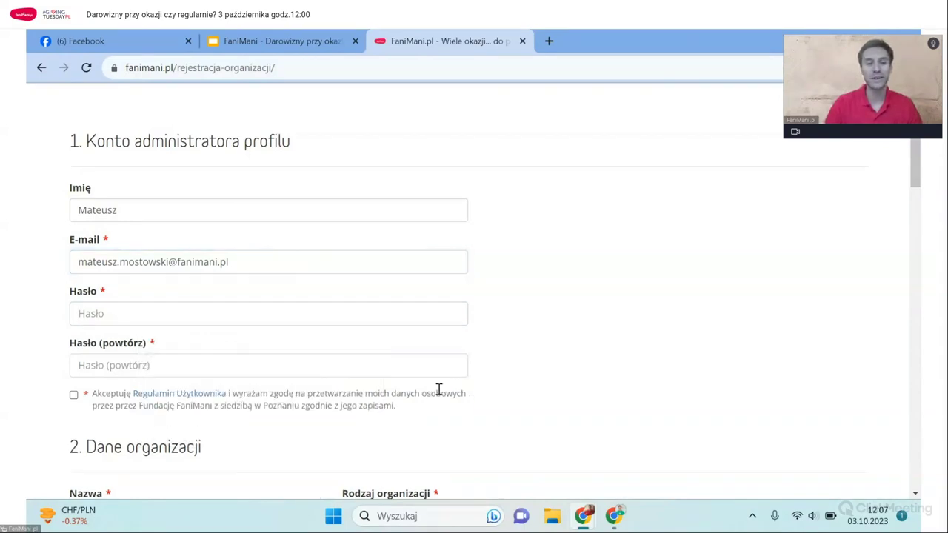
left_click(73, 400)
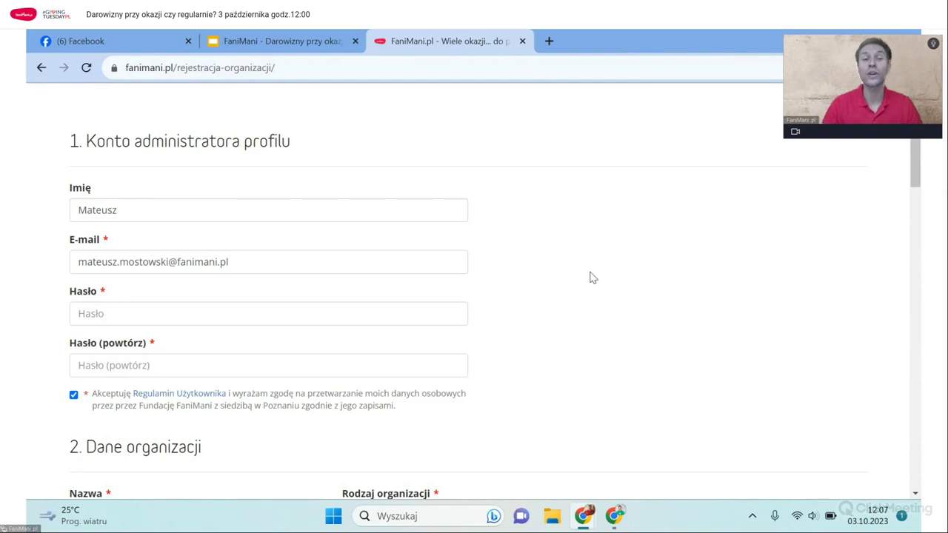
Enter "Fundacja ASDFGHJKL" as the organisation's name in the organisation data section.
scroll(592, 278, "down", 1)
scroll(592, 278, "down", 5)
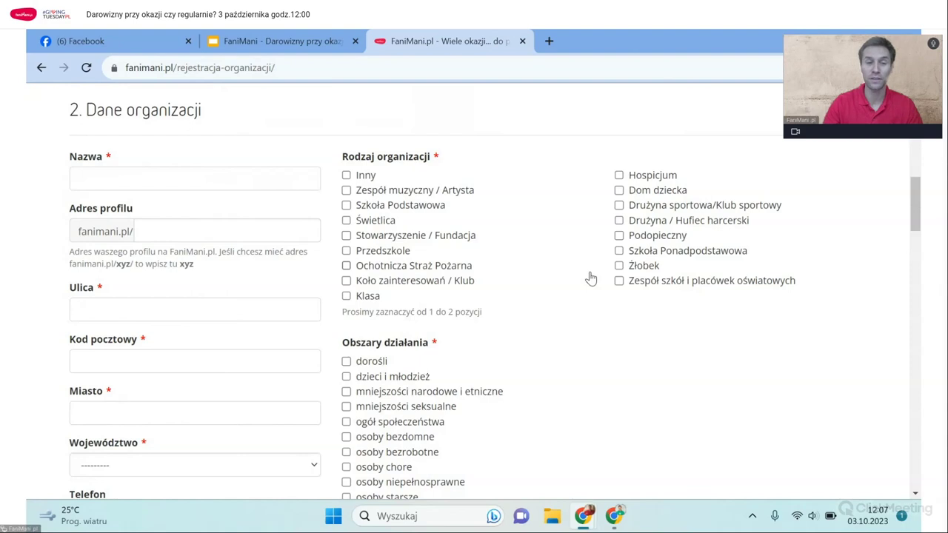
left_click(181, 179)
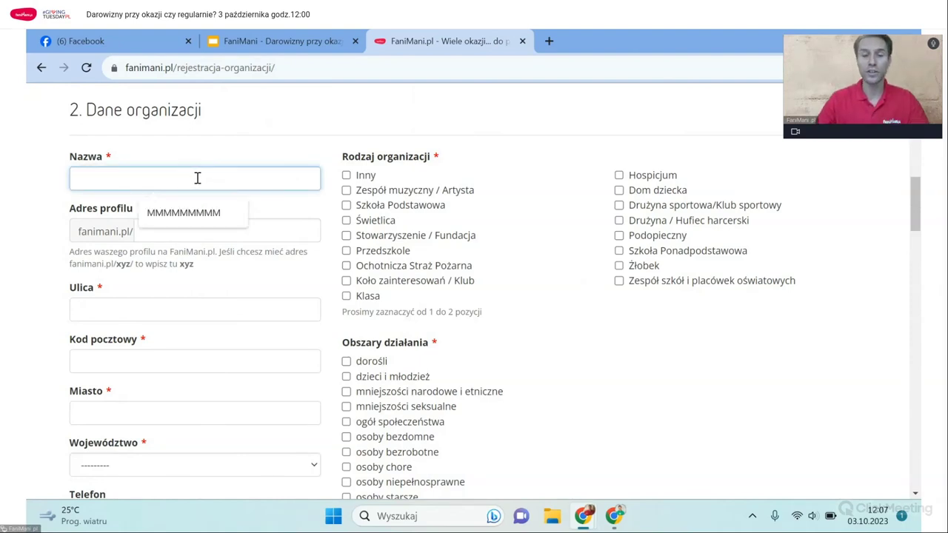
type("Fundacja ")
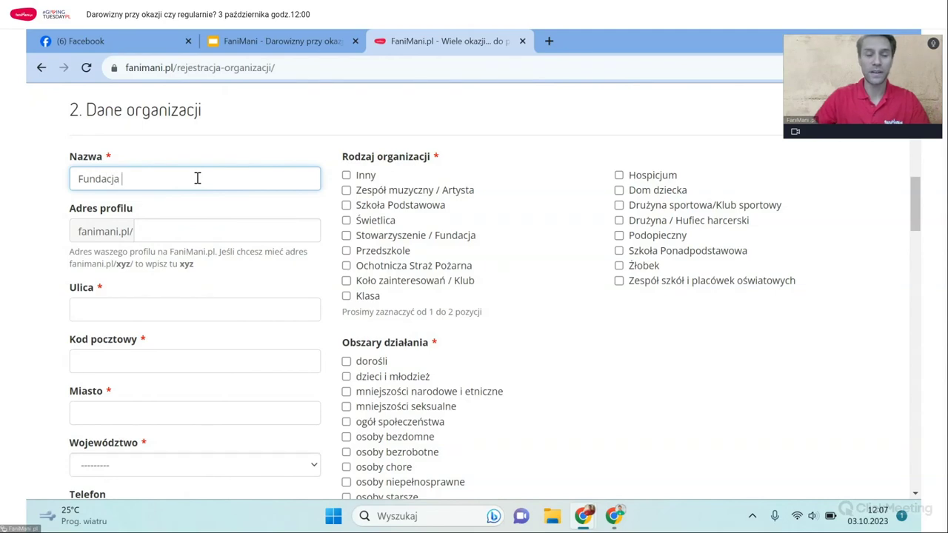
type("ASD")
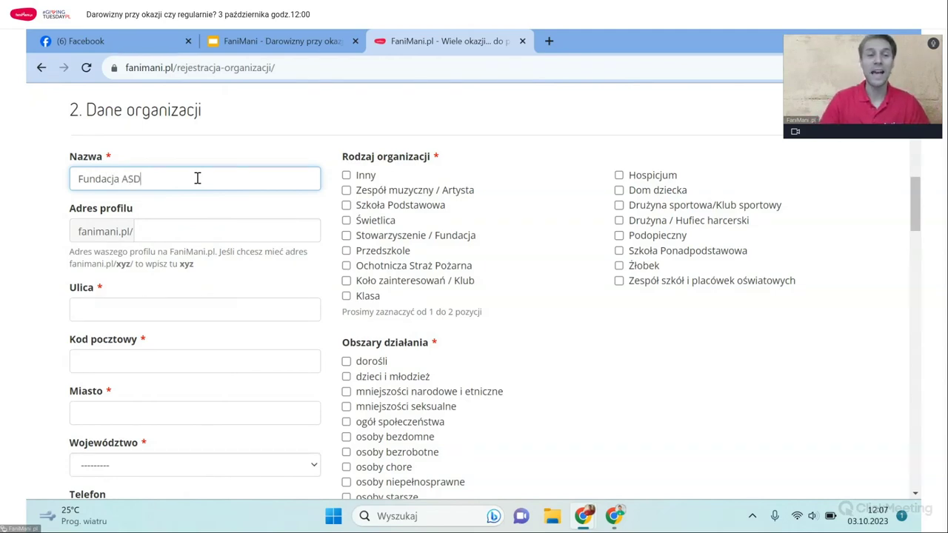
type("FGHJKL")
Set the organisation's profile address suffix after fanimani.pl/ to "AS".
left_click(222, 227)
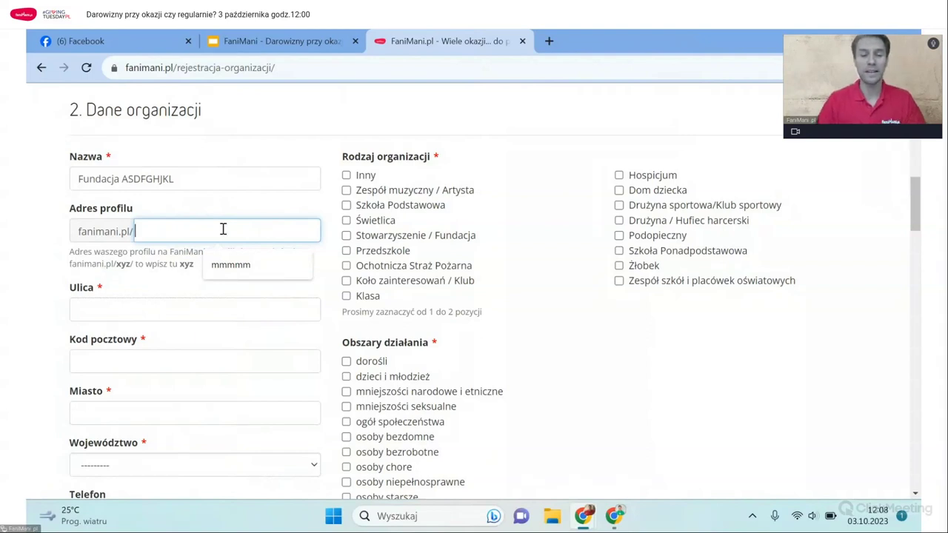
type("AS")
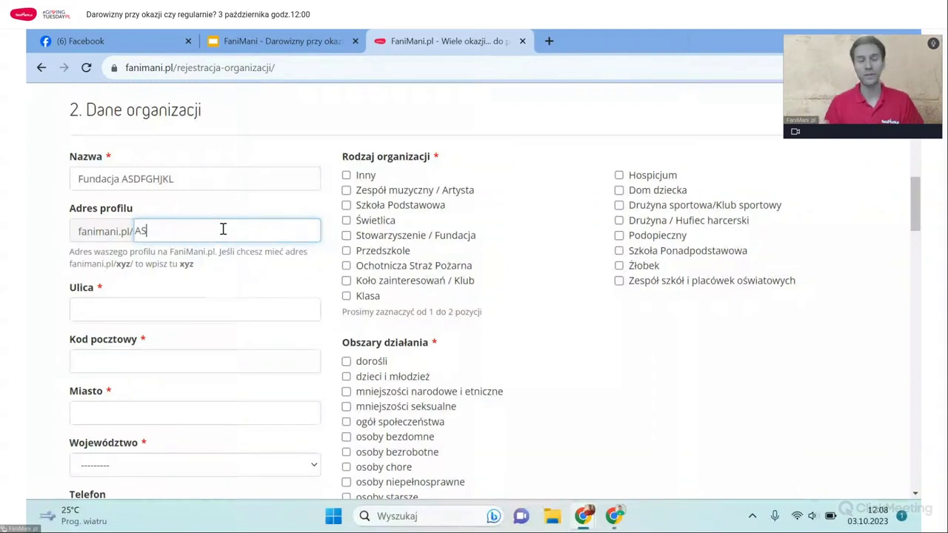
left_click(248, 271)
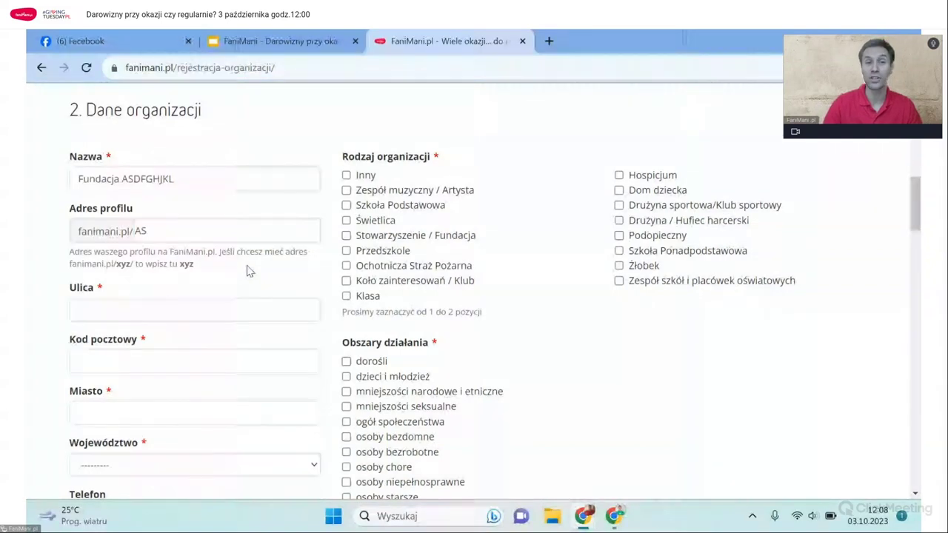
Review the organisation's address, contact person, KRS, NIP, REGON and bank account fields along with the activity area options.
scroll(252, 267, "down", 1)
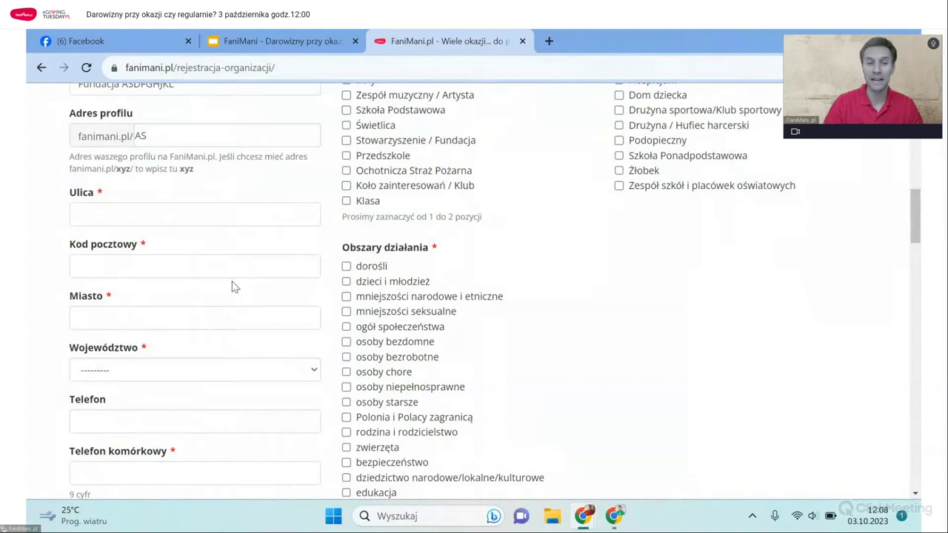
scroll(232, 287, "down", 1)
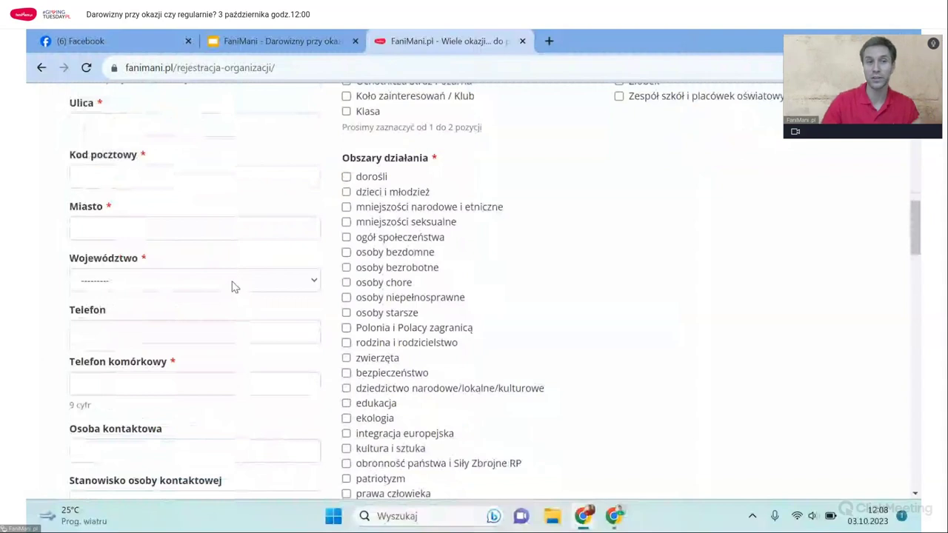
scroll(232, 285, "down", 2)
scroll(232, 281, "down", 2)
left_click(184, 171)
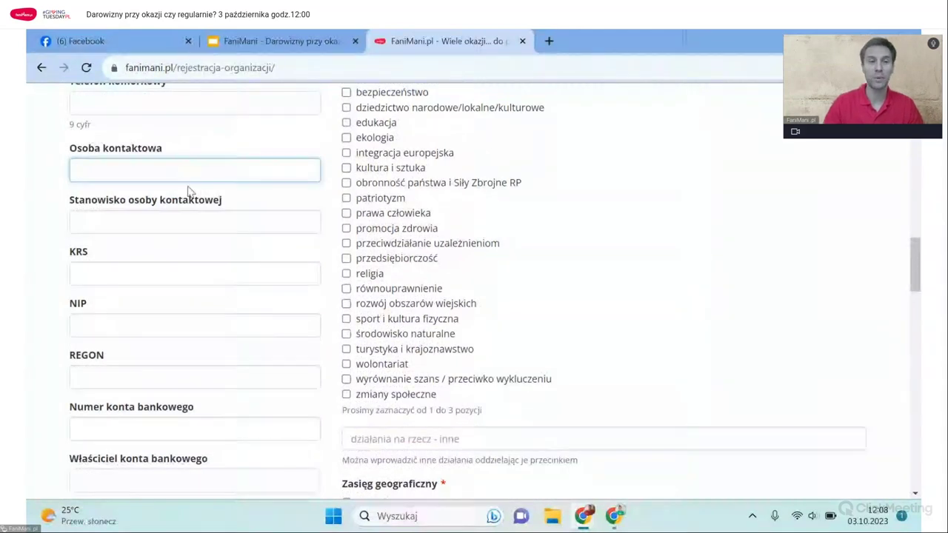
scroll(184, 267, "down", 1)
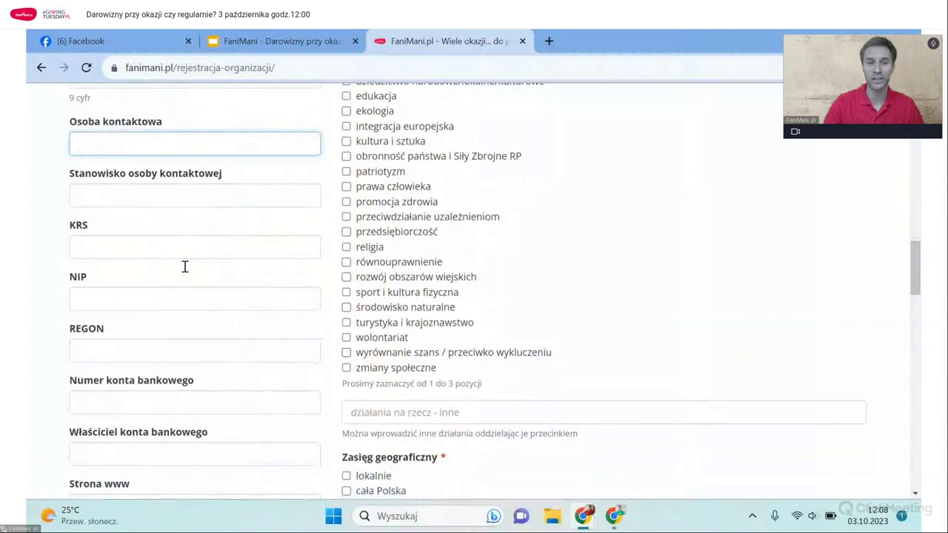
scroll(185, 267, "down", 1)
scroll(185, 270, "down", 3)
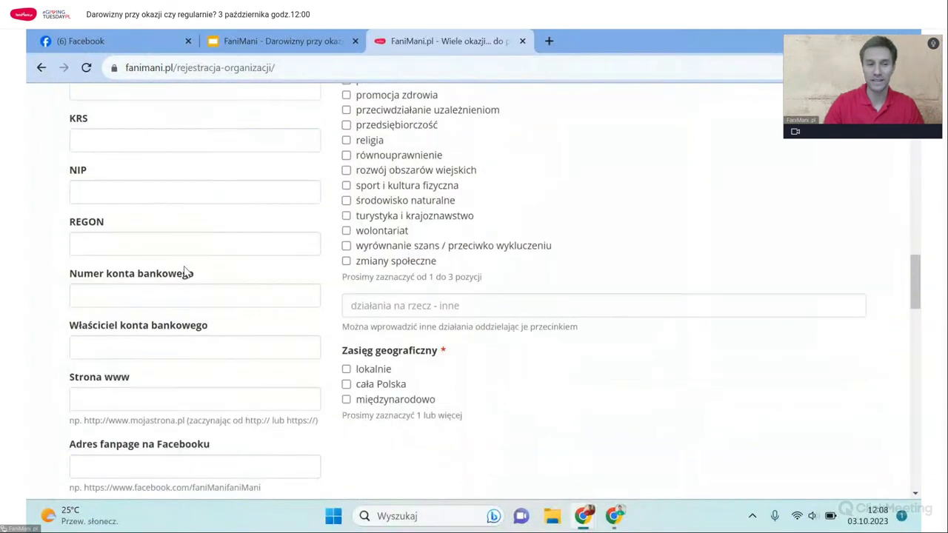
scroll(185, 268, "up", 1)
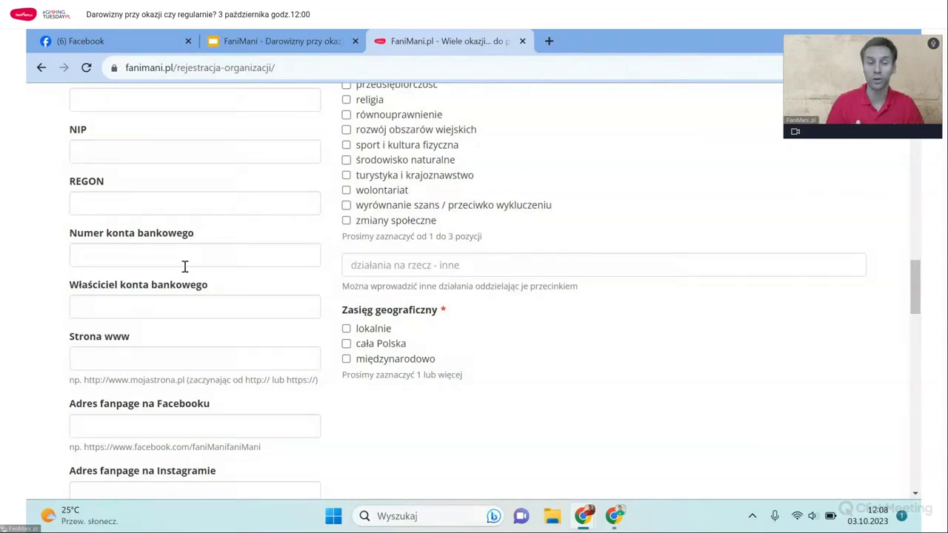
scroll(186, 266, "up", 2)
scroll(186, 267, "down", 1)
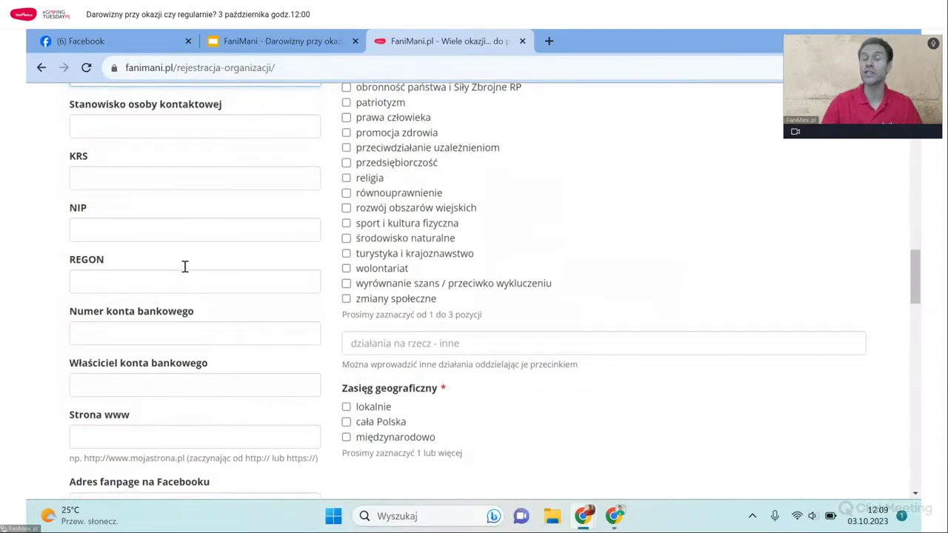
scroll(185, 267, "down", 2)
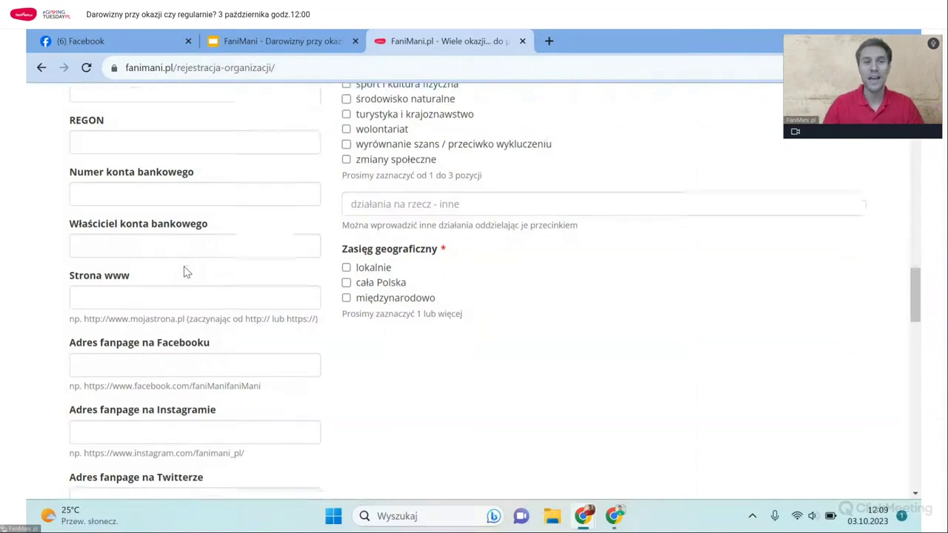
scroll(185, 273, "down", 1)
Examine the website, social media fanpage, logo or main photo, support goal and description fields of the form.
left_click(171, 216)
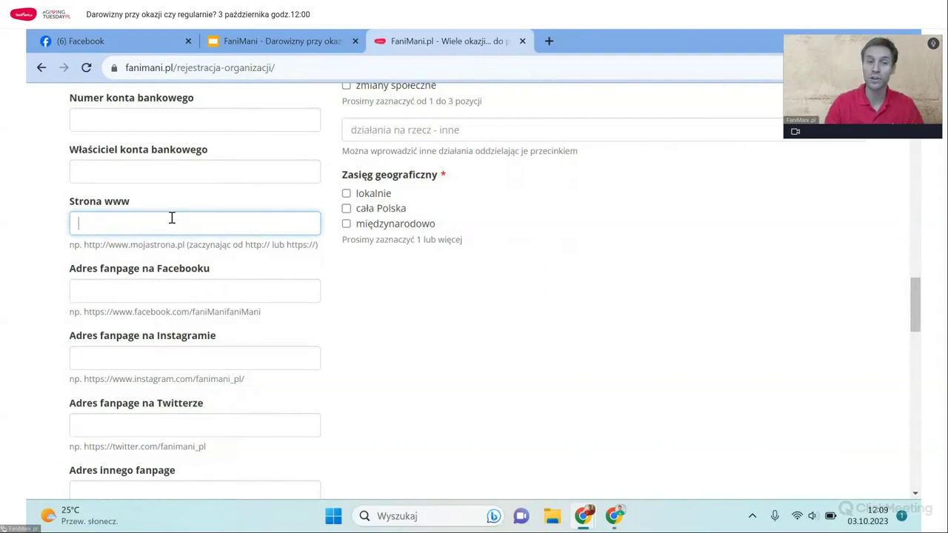
left_click(231, 284)
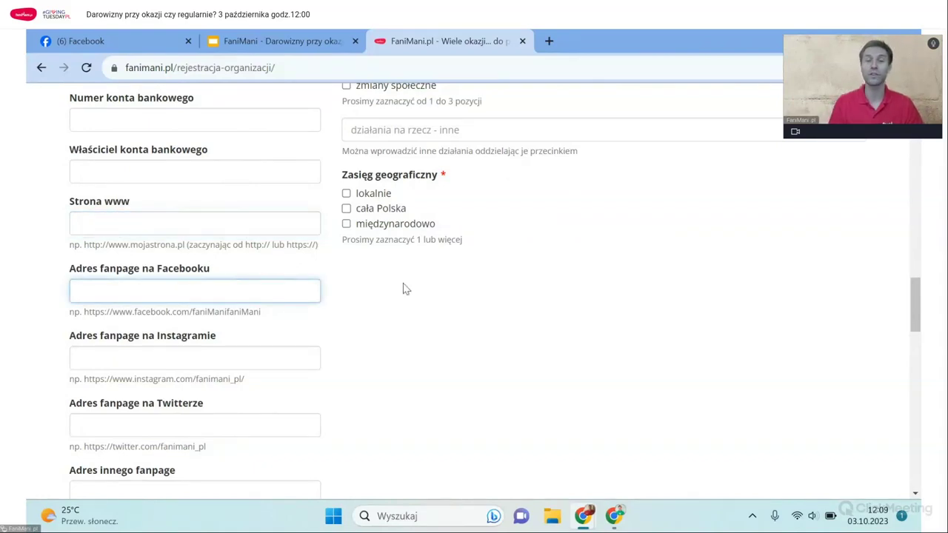
scroll(406, 288, "down", 1)
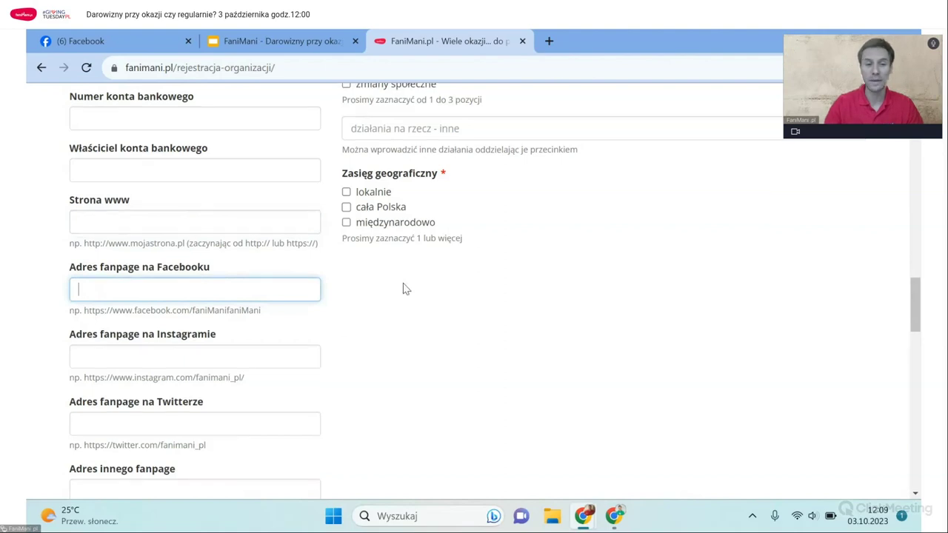
scroll(406, 289, "down", 1)
scroll(406, 288, "down", 1)
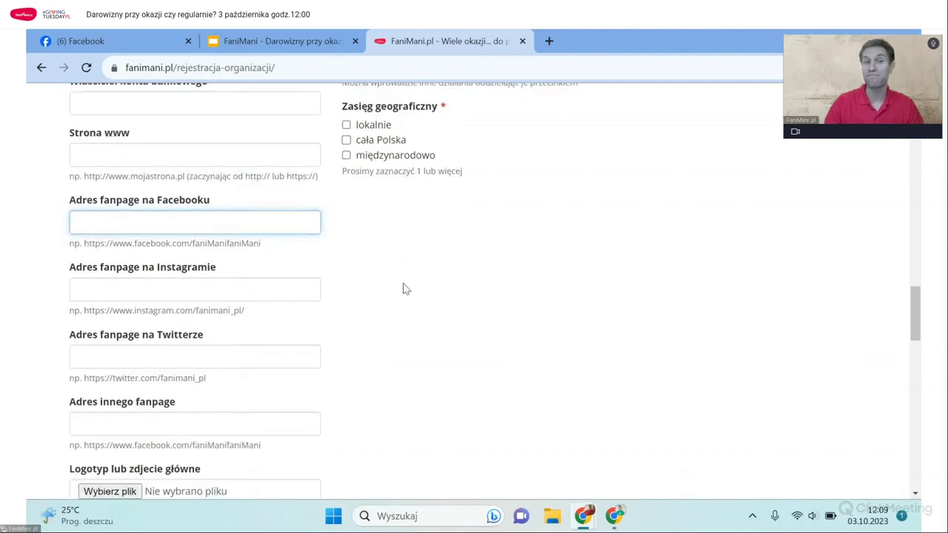
scroll(406, 288, "down", 4)
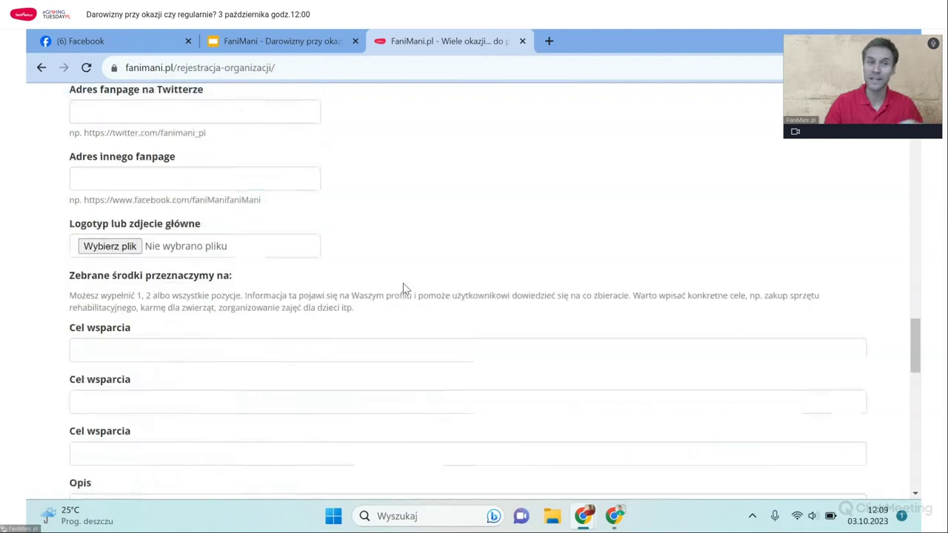
scroll(406, 288, "down", 1)
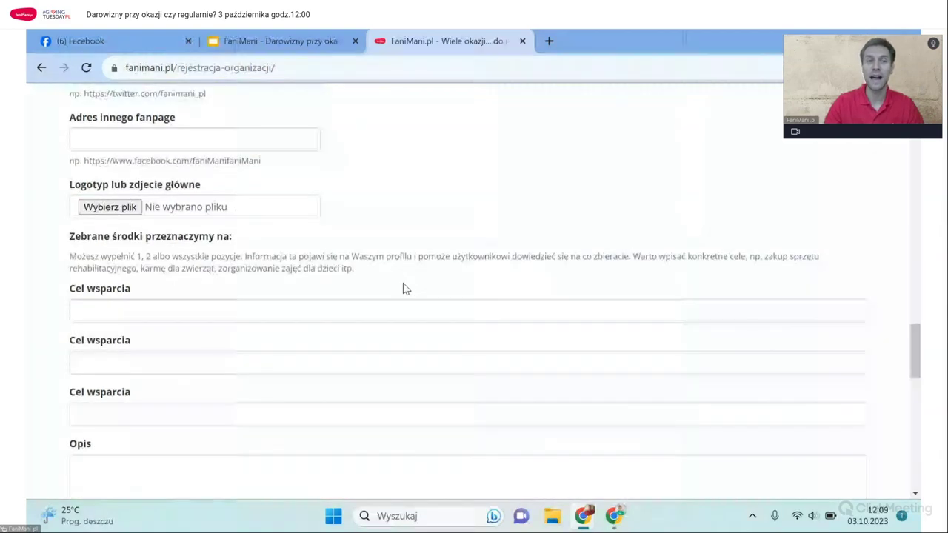
scroll(406, 289, "down", 1)
left_click_drag(201, 127, 72, 132)
left_click(64, 131)
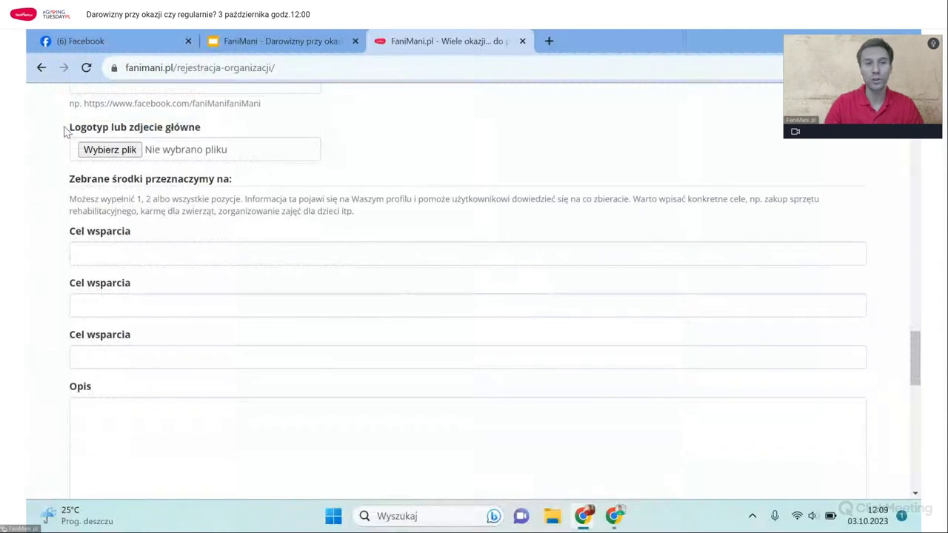
left_click_drag(69, 130, 148, 135)
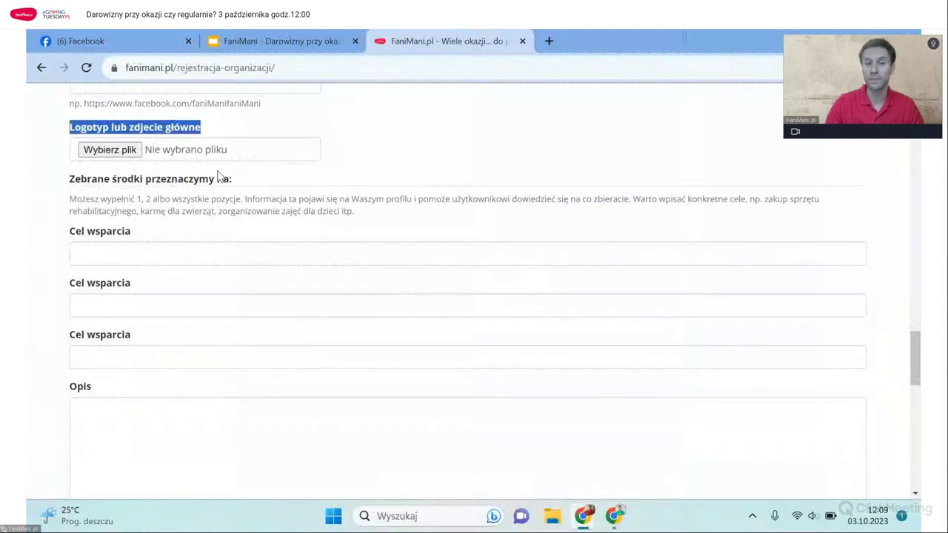
left_click(248, 131)
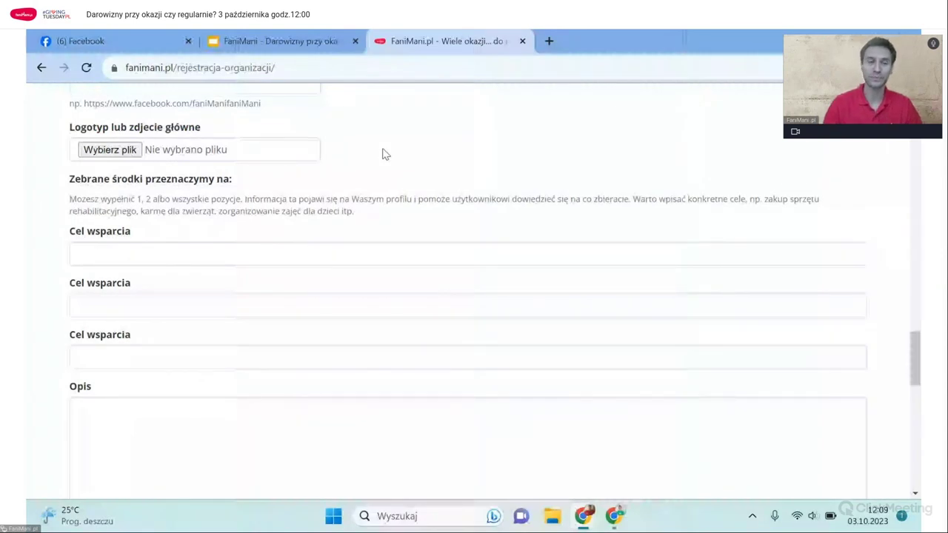
Examine the three "Cel wsparcia" fields and the "Opis" field of the organisation form.
scroll(384, 153, "down", 3)
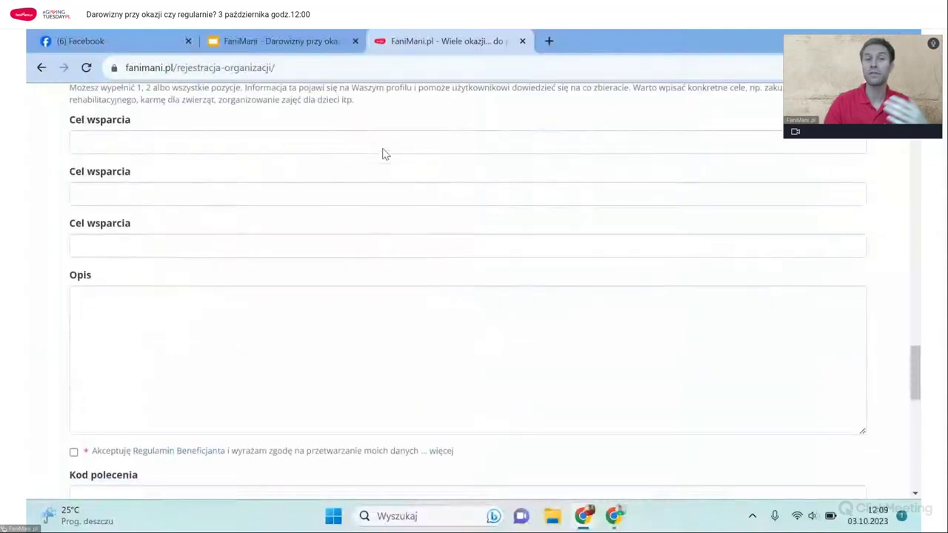
left_click(355, 139)
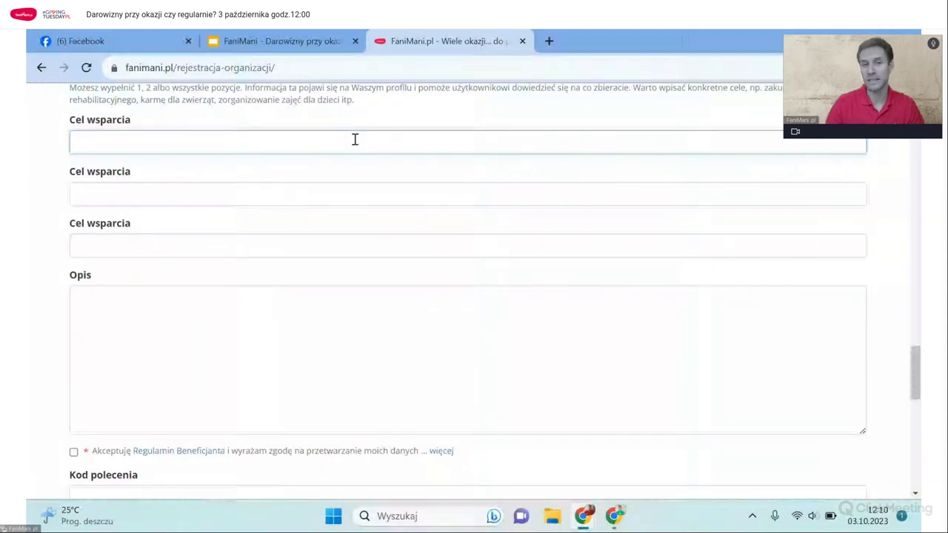
left_click(338, 187)
left_click(326, 247)
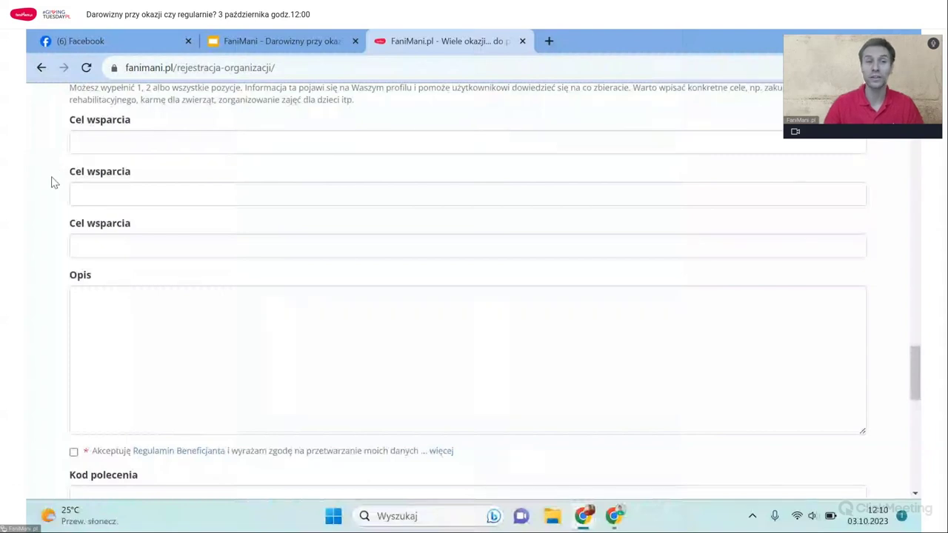
scroll(44, 233, "down", 2)
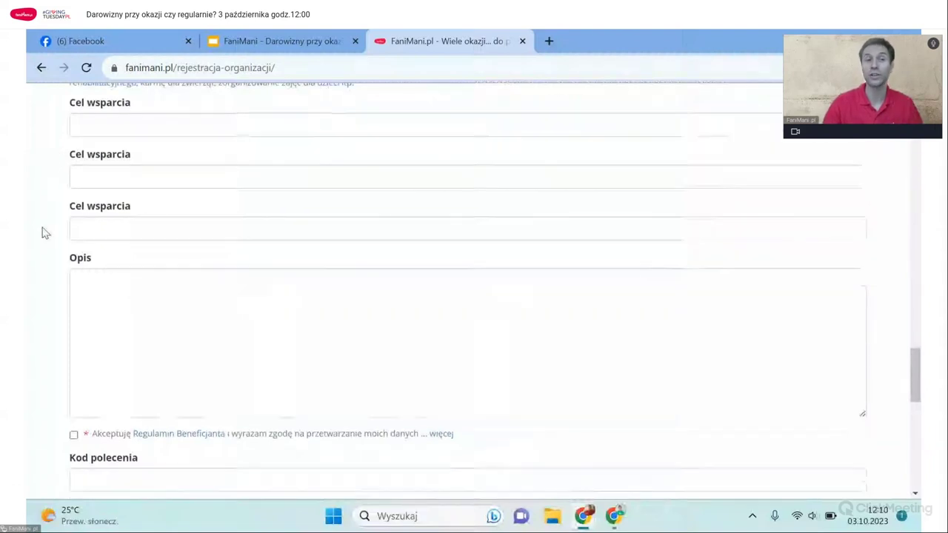
scroll(77, 214, "down", 1)
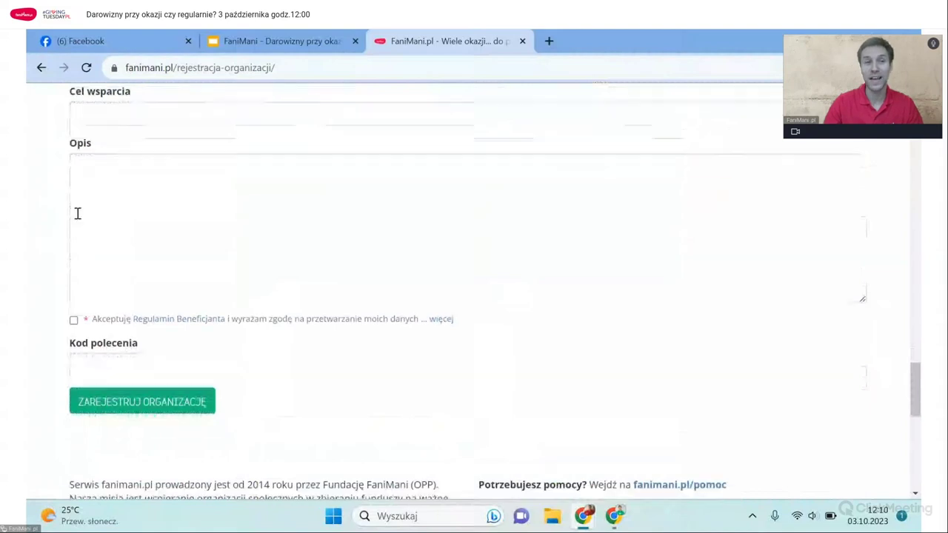
left_click(141, 197)
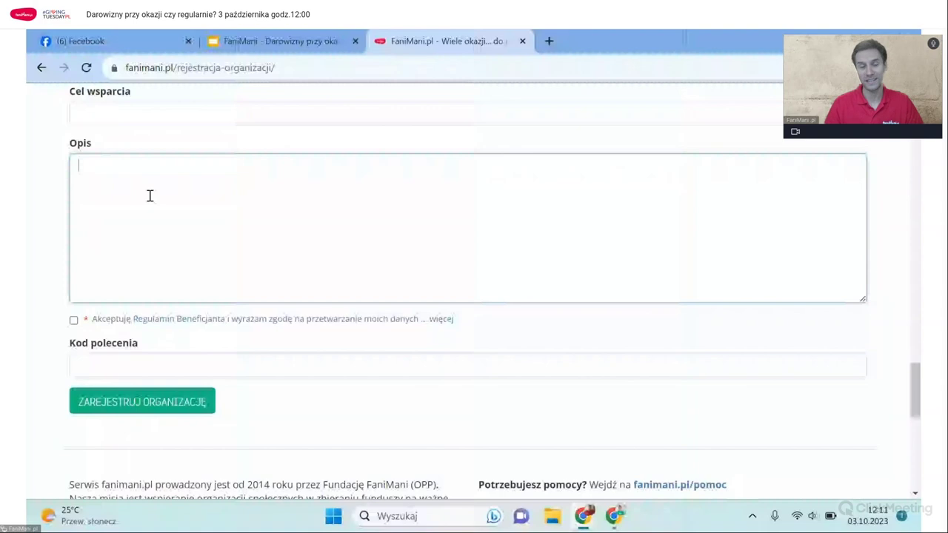
Expand the full data processing consent text and accept the Regulamin Beneficjanta.
left_click(441, 318)
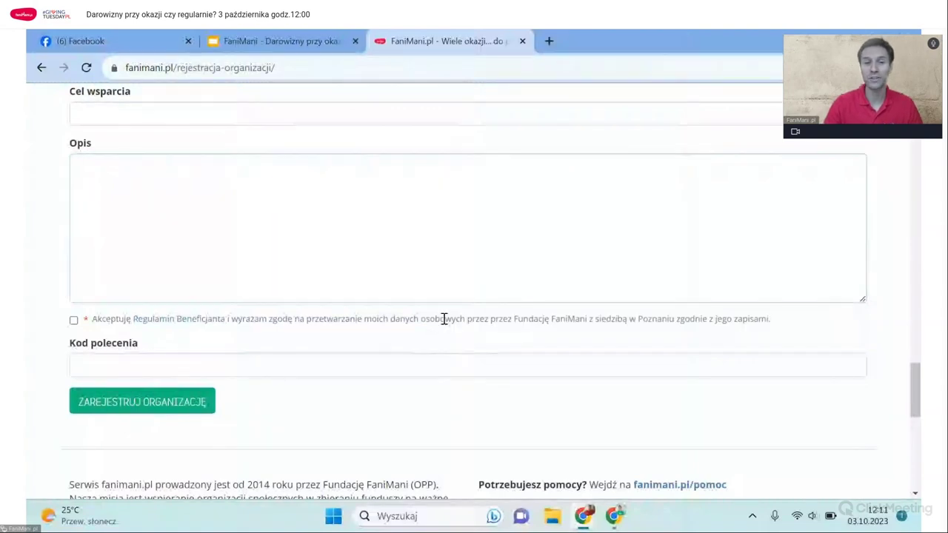
left_click(74, 319)
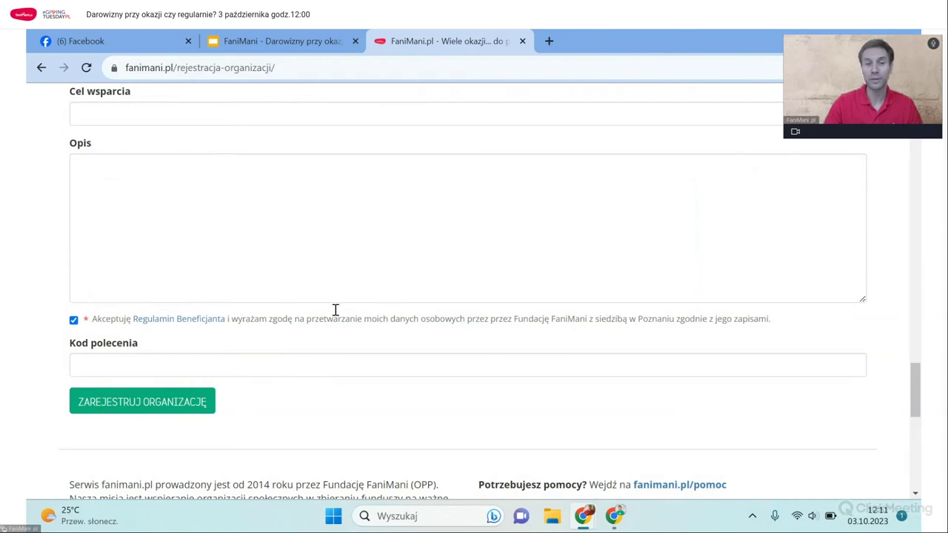
Review the "Rodzaj organizacji" options in the organisation data section.
scroll(356, 297, "up", 1)
scroll(356, 297, "up", 1)
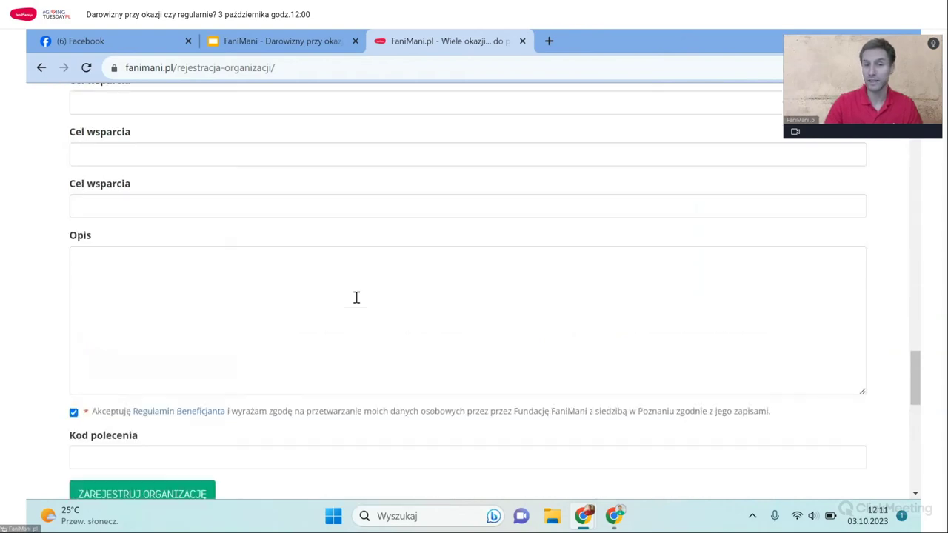
scroll(356, 297, "up", 4)
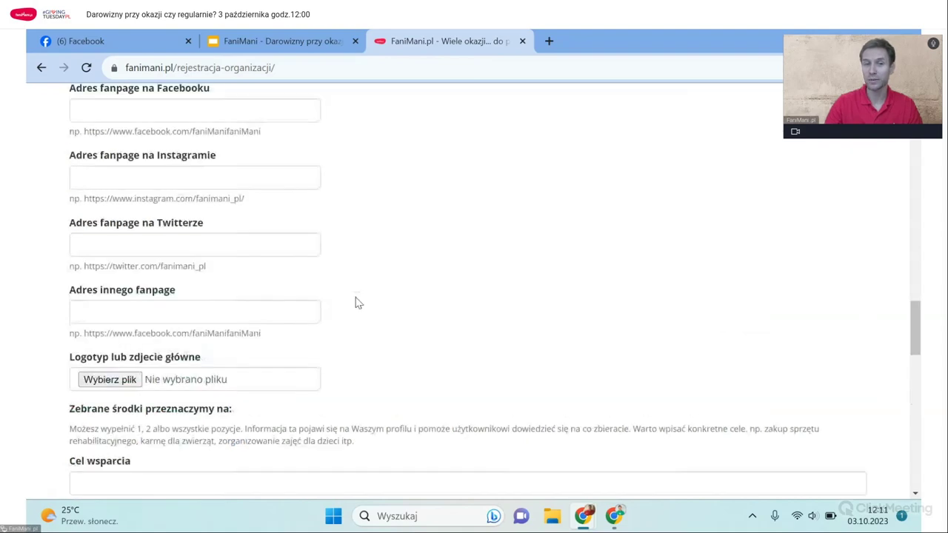
scroll(356, 303, "up", 10)
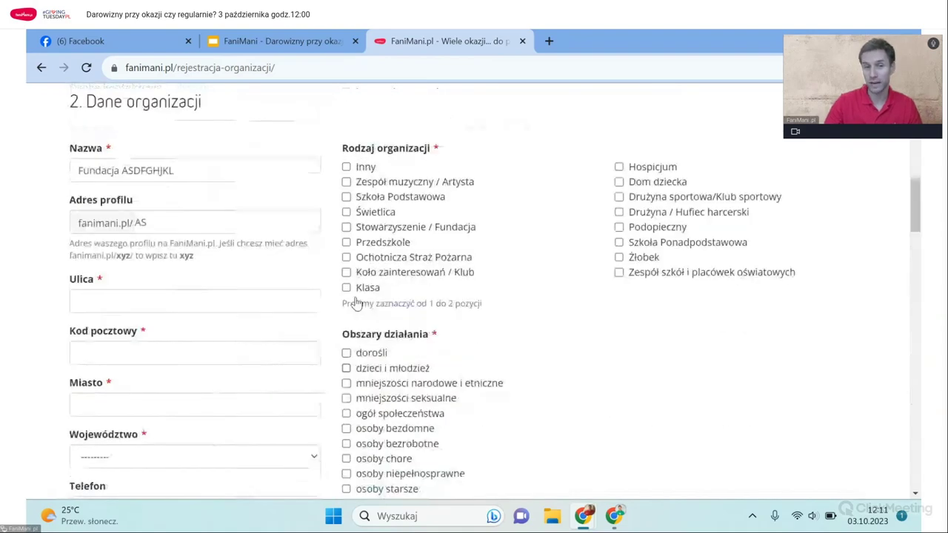
scroll(356, 302, "up", 1)
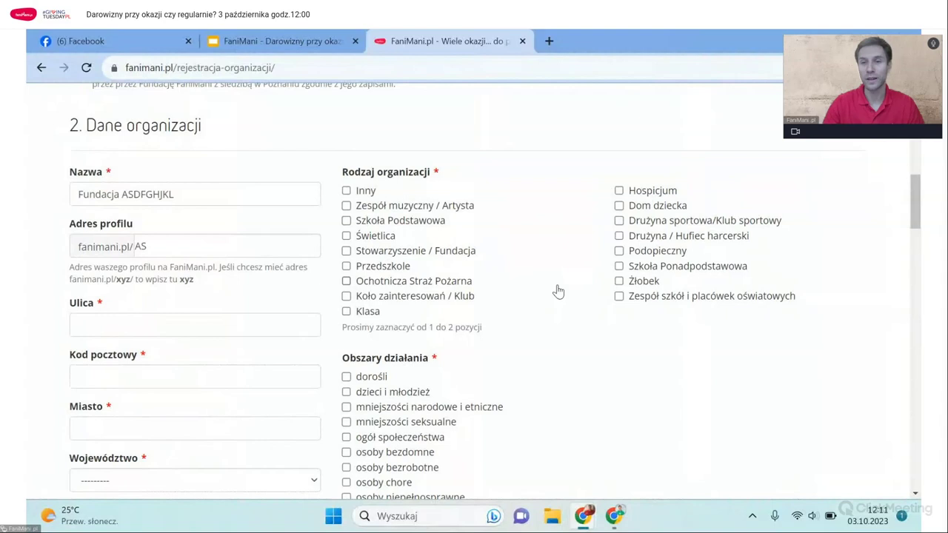
scroll(558, 292, "down", 1)
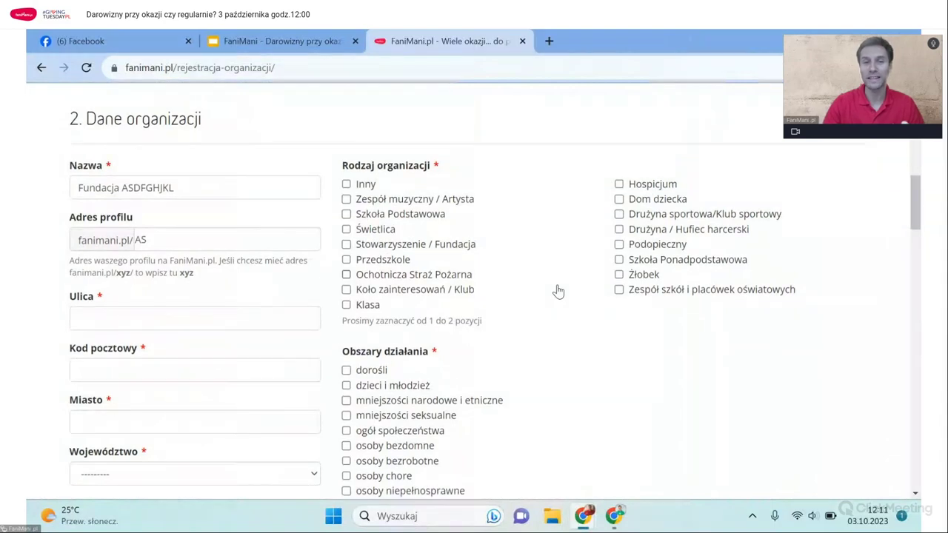
Select prawa człowieka, integracja europejska and dziedzictwo narodowe/lokalne/kulturowe among the organisation's activity areas.
scroll(558, 292, "down", 3)
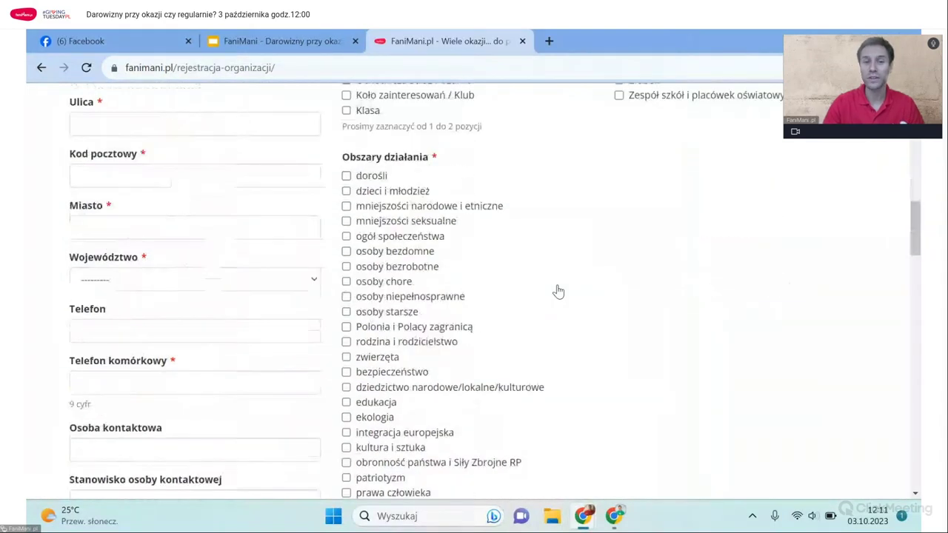
scroll(558, 292, "down", 3)
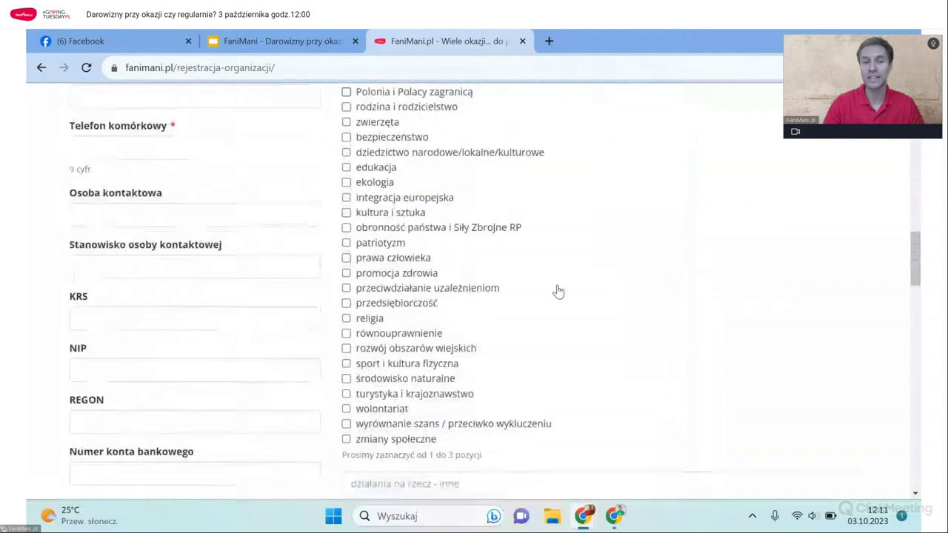
scroll(558, 292, "down", 1)
scroll(556, 289, "up", 1)
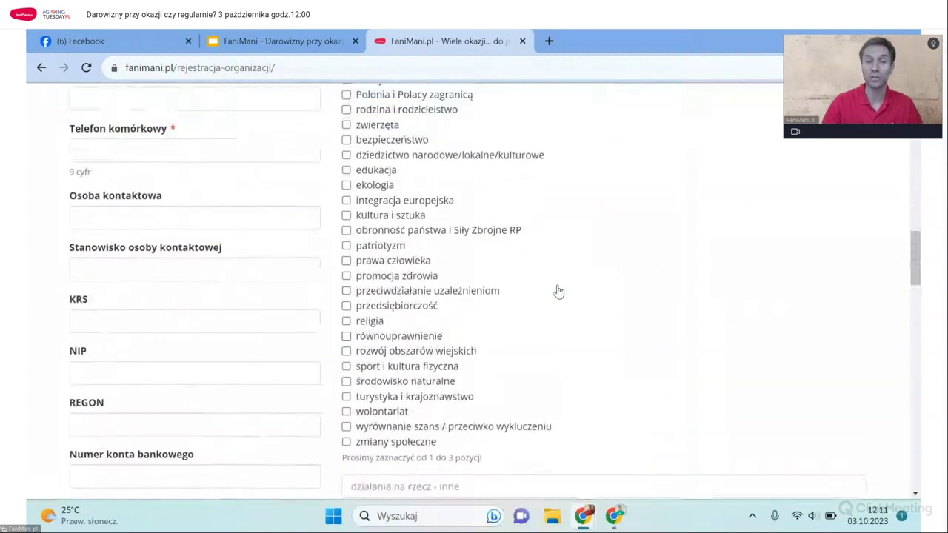
left_click(384, 291)
left_click(400, 229)
left_click(418, 185)
Add Polonia i Polacy zagranicą, osoby starsze, osoby niepełnosprawne, osoby chore and osoby bezrobotne to the selected activity areas.
scroll(389, 191, "up", 1)
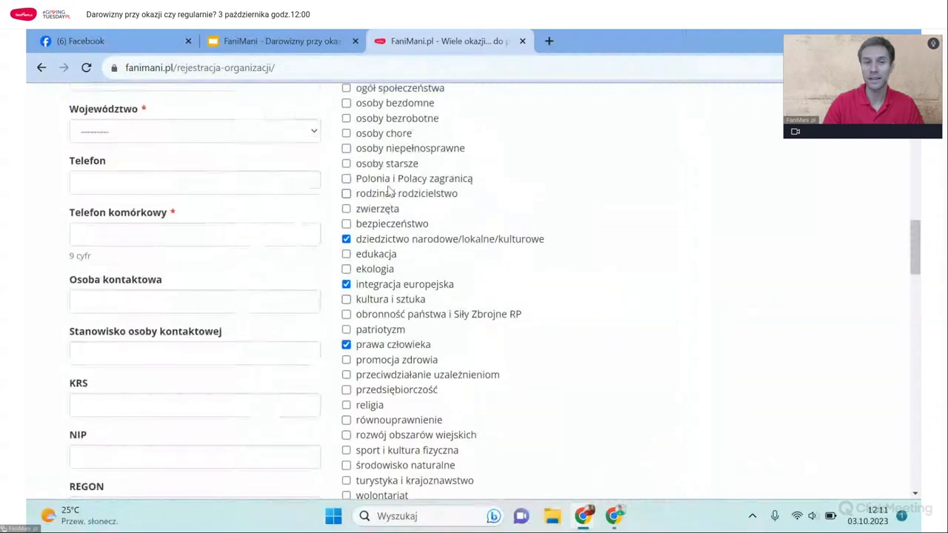
left_click(385, 183)
left_click(379, 169)
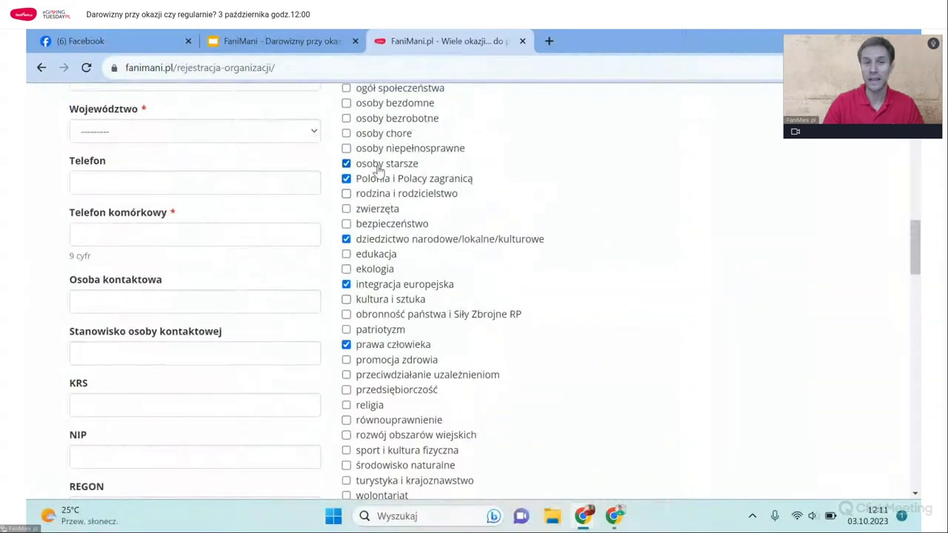
left_click(377, 151)
left_click(374, 136)
left_click(372, 122)
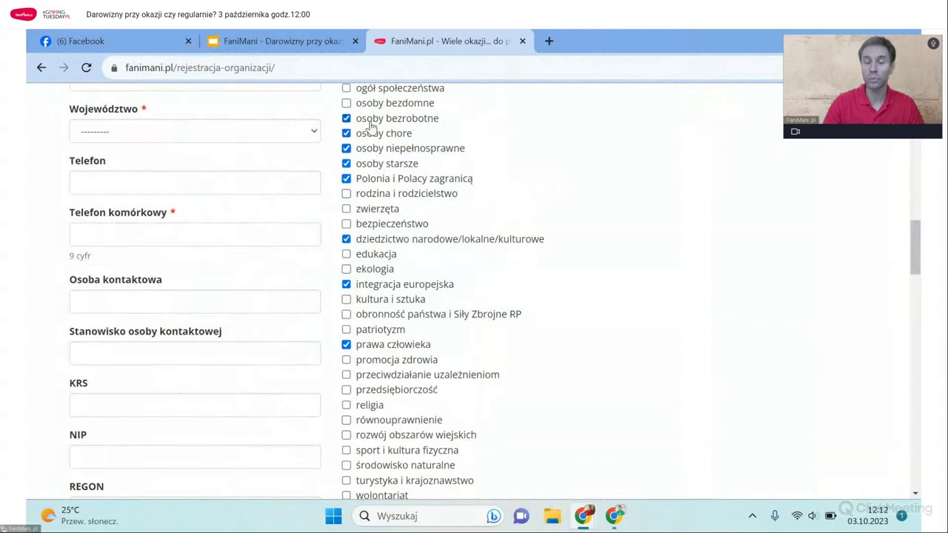
Check the selection limit note below the activity areas and the "Zasięg geograficzny" options.
scroll(547, 204, "up", 2)
scroll(550, 204, "down", 1)
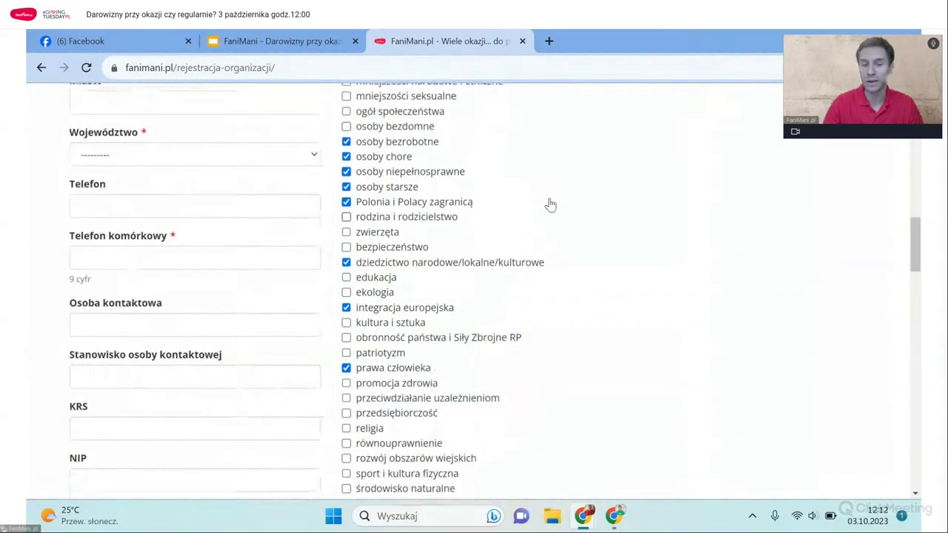
scroll(550, 205, "down", 3)
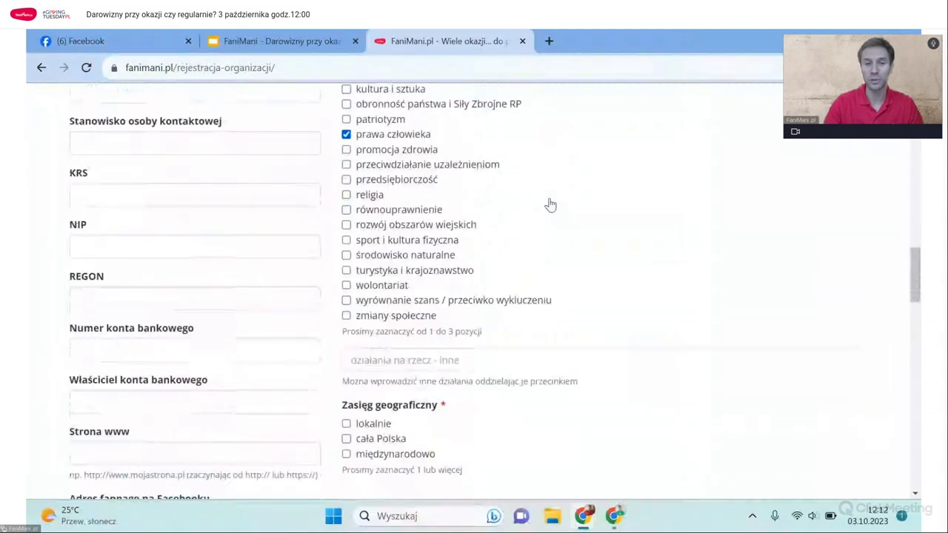
left_click_drag(489, 314, 388, 314)
scroll(567, 242, "down", 2)
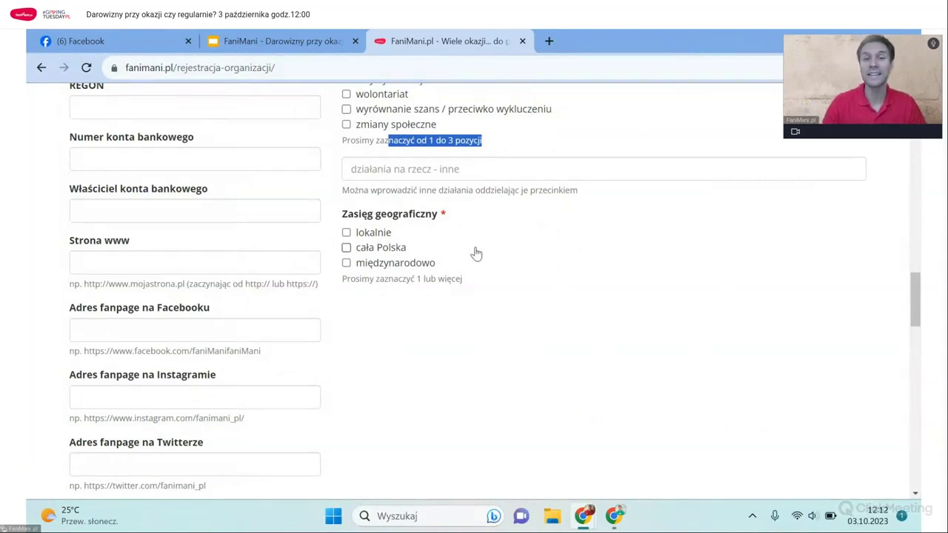
left_click(395, 354)
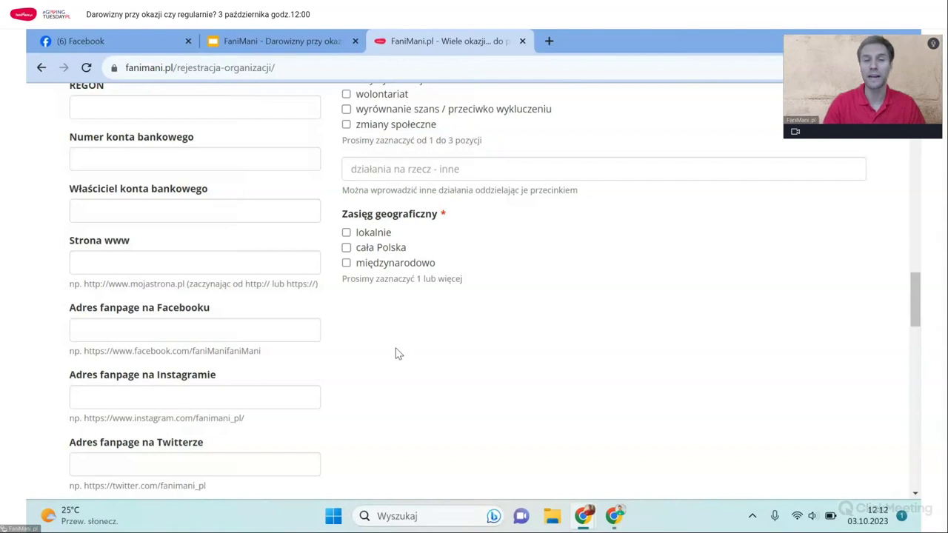
scroll(396, 354, "up", 1)
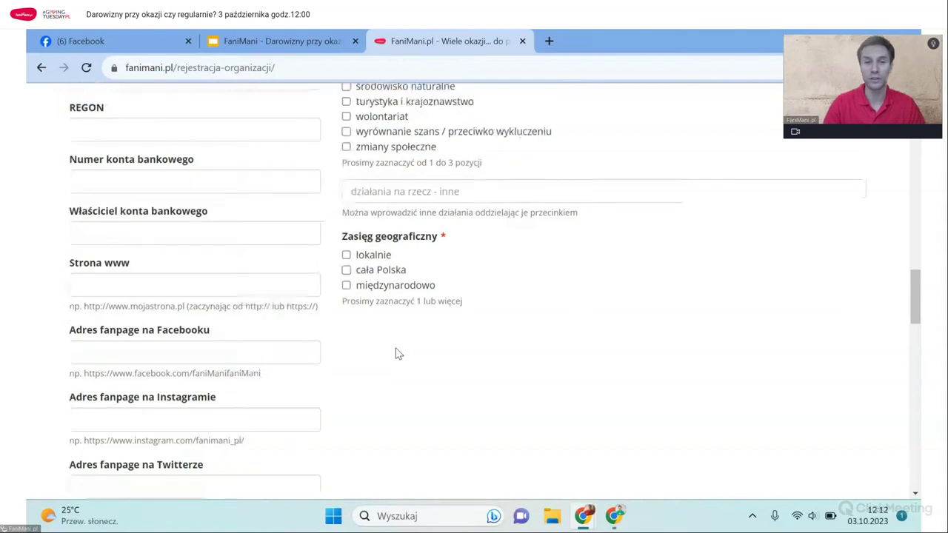
scroll(395, 353, "up", 1)
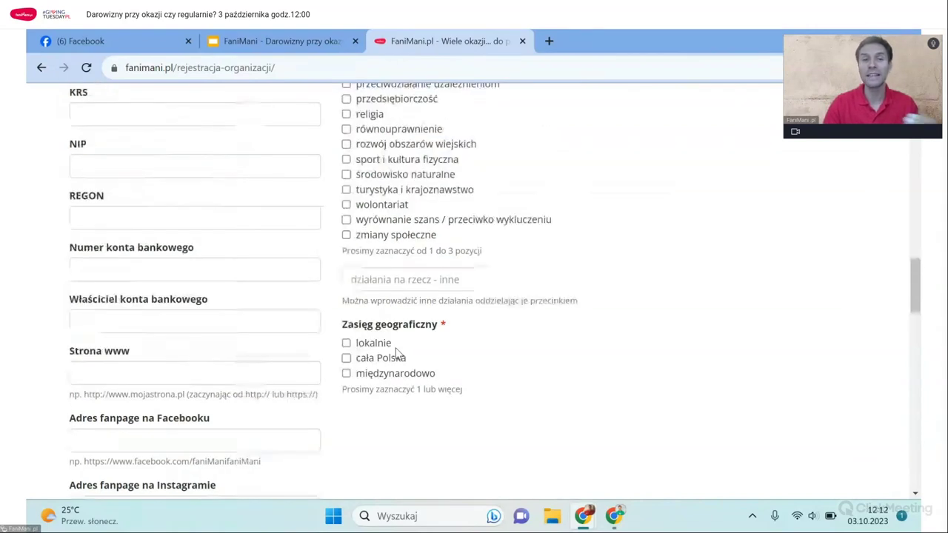
scroll(553, 337, "up", 1)
scroll(553, 337, "up", 1)
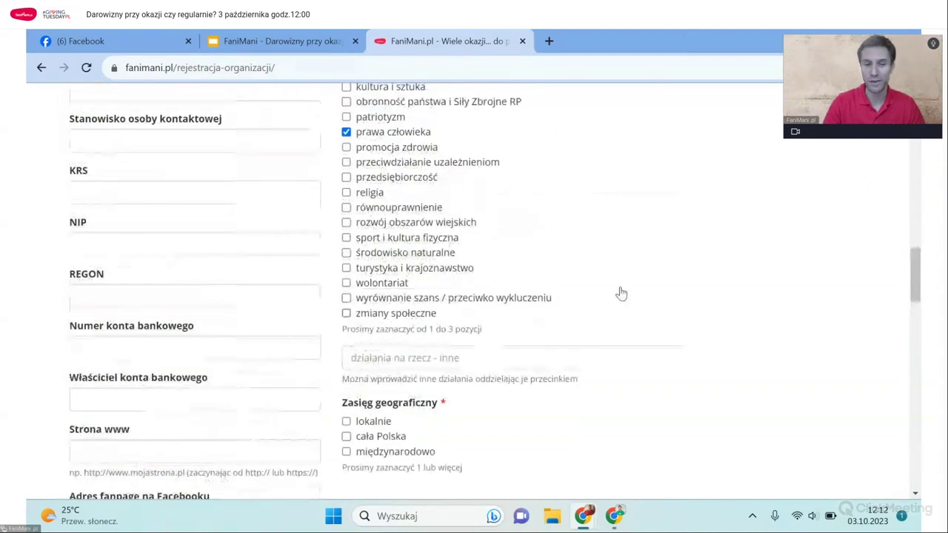
scroll(621, 294, "up", 1)
Submit the organisation registration form with the "Kod polecenia" field left empty.
scroll(621, 294, "down", 10)
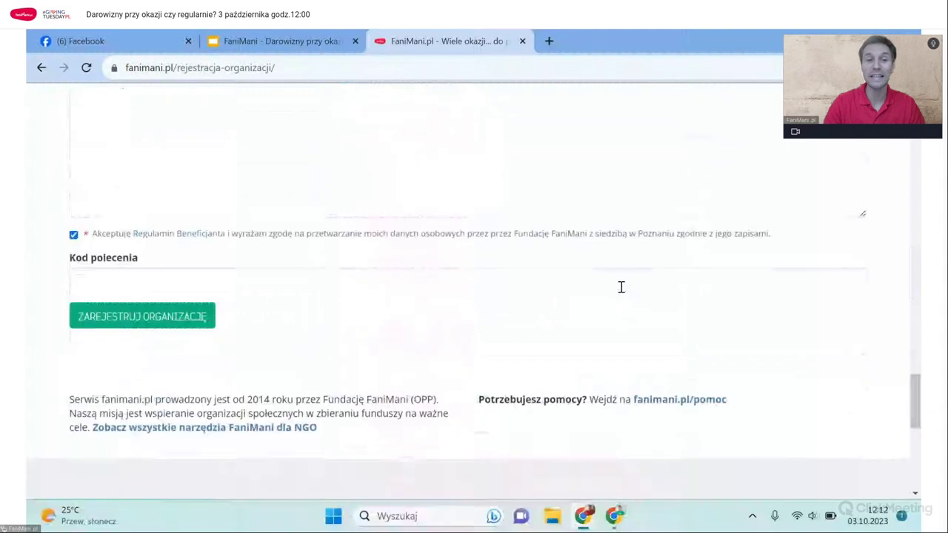
scroll(618, 290, "down", 1)
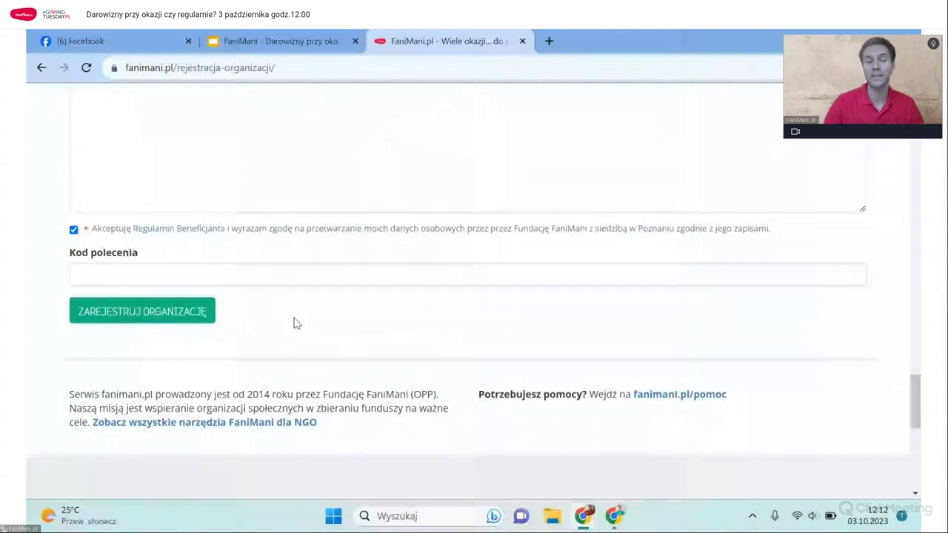
scroll(294, 324, "up", 3)
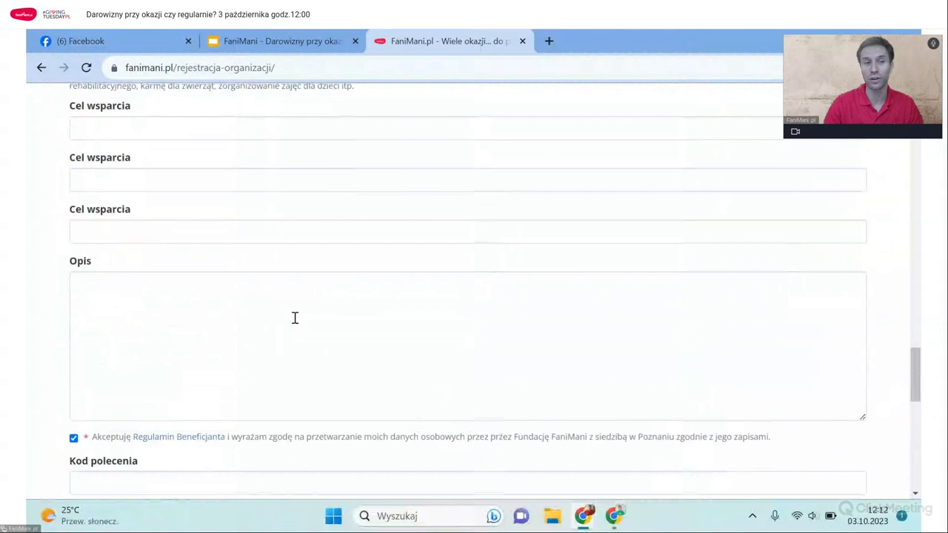
scroll(294, 317, "up", 2)
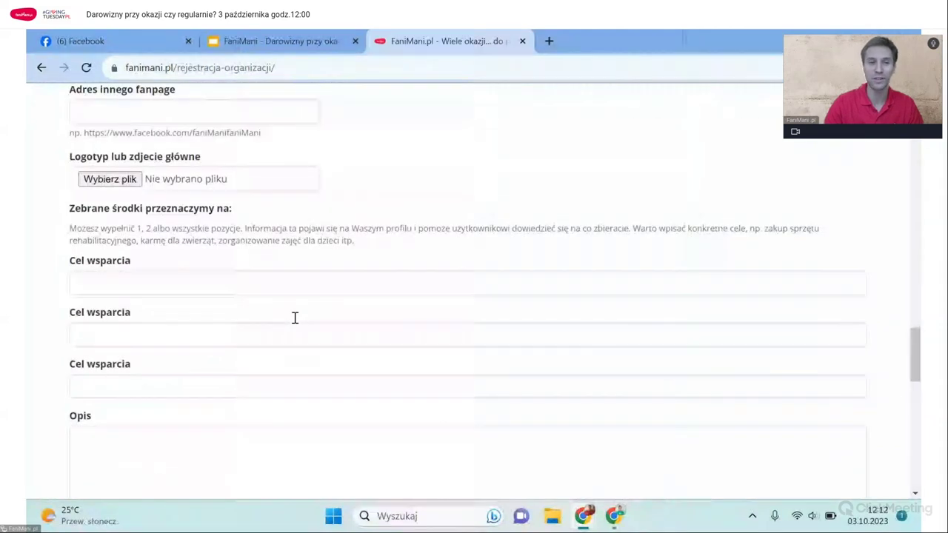
scroll(295, 318, "down", 6)
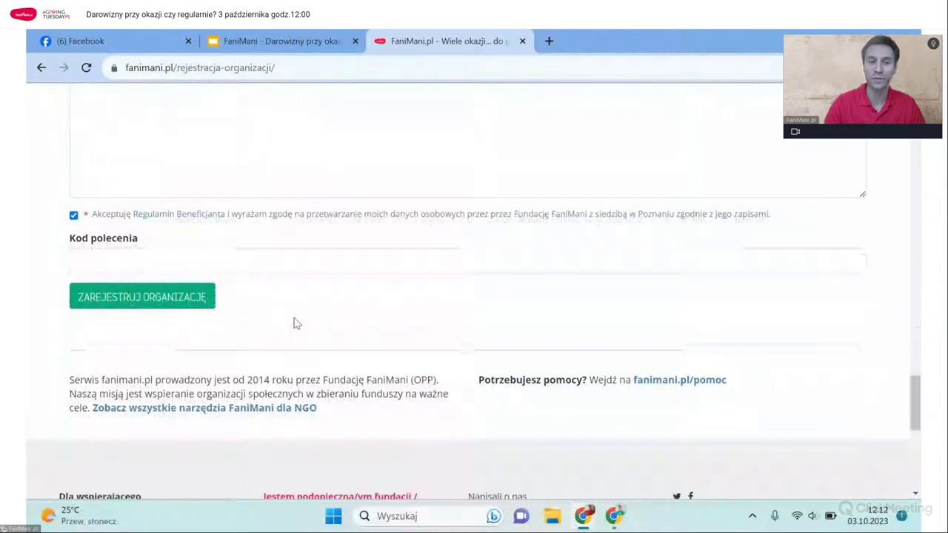
left_click(142, 297)
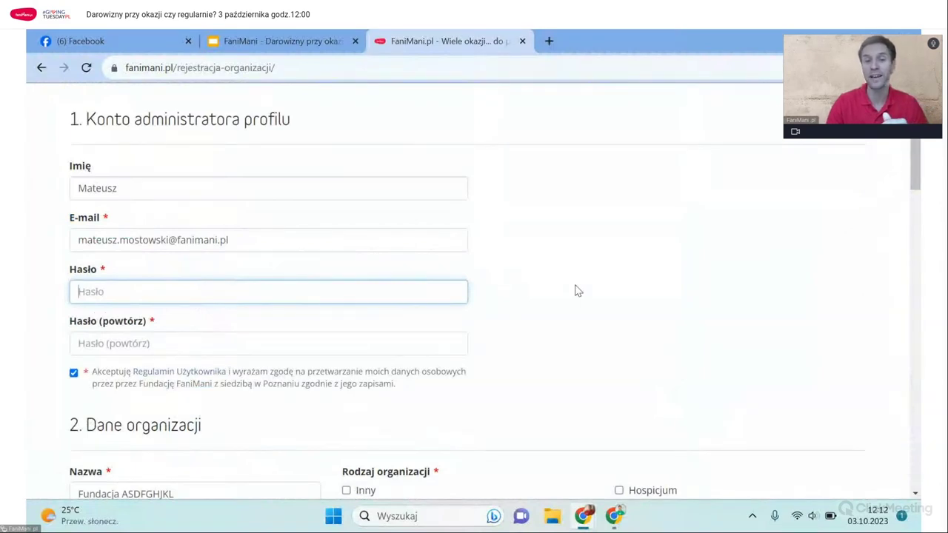
Check the required fields in the administrator account and organisation data sections of the submitted form.
scroll(578, 291, "down", 2)
scroll(578, 291, "down", 2)
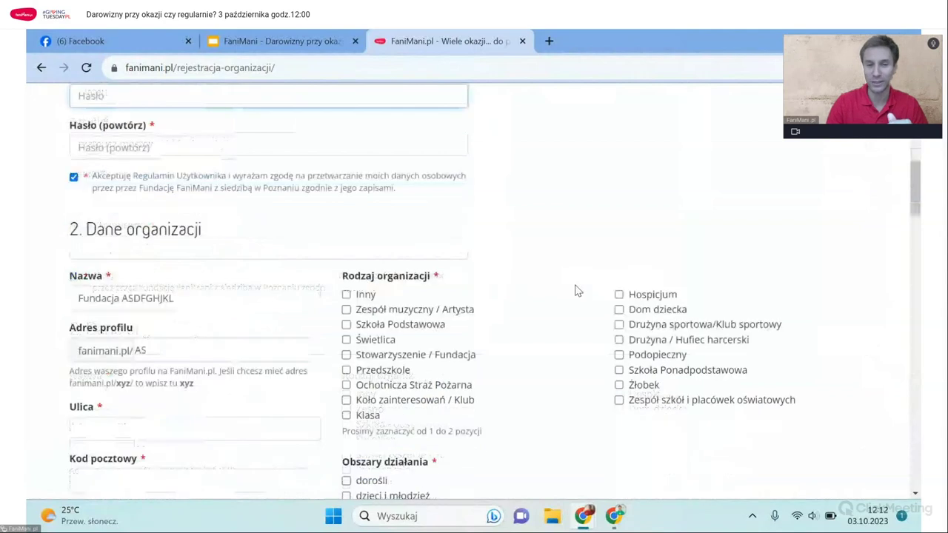
scroll(577, 291, "down", 4)
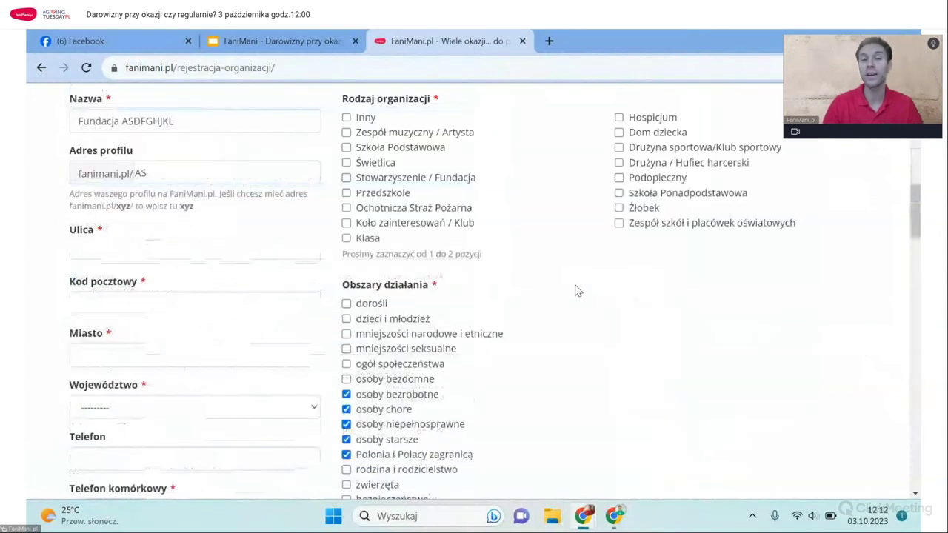
scroll(577, 291, "up", 6)
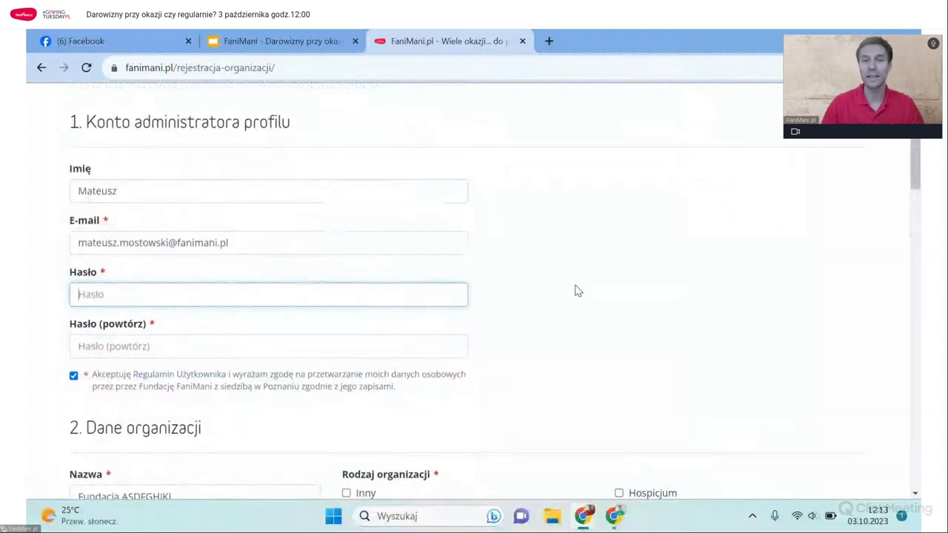
Open the fanimani.pl home page in a new browser tab and close the organisation registration page.
left_click(549, 43)
left_click(178, 91)
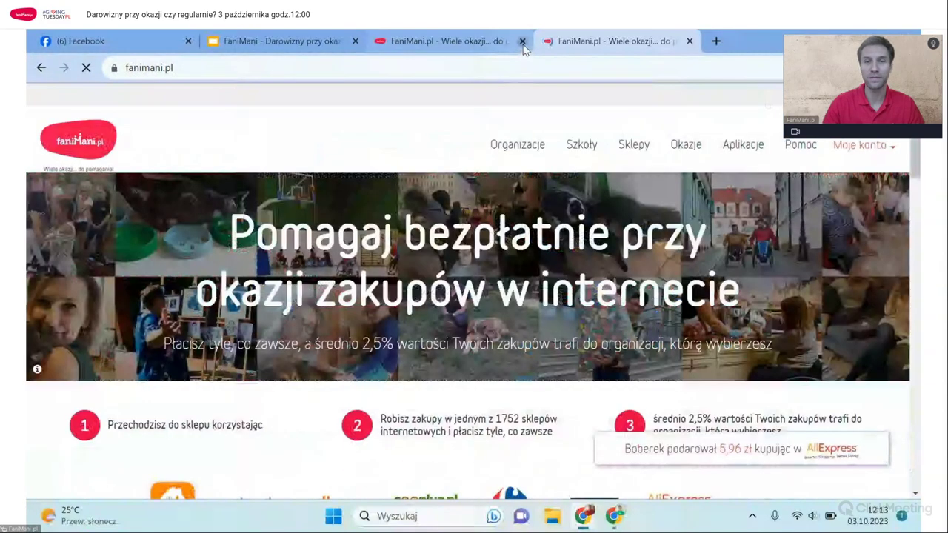
left_click(522, 41)
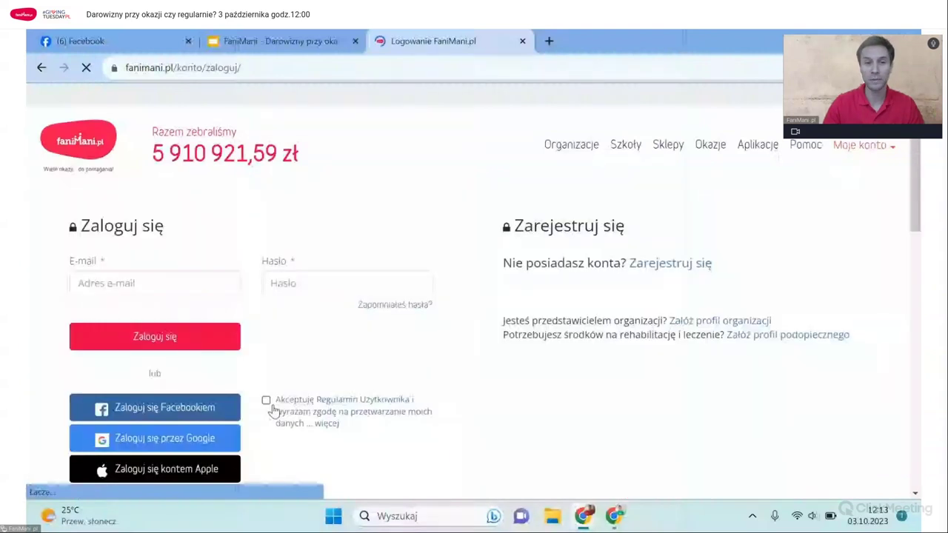
Accept the user terms on the FaniMani.pl login page and log in to the account.
left_click(268, 402)
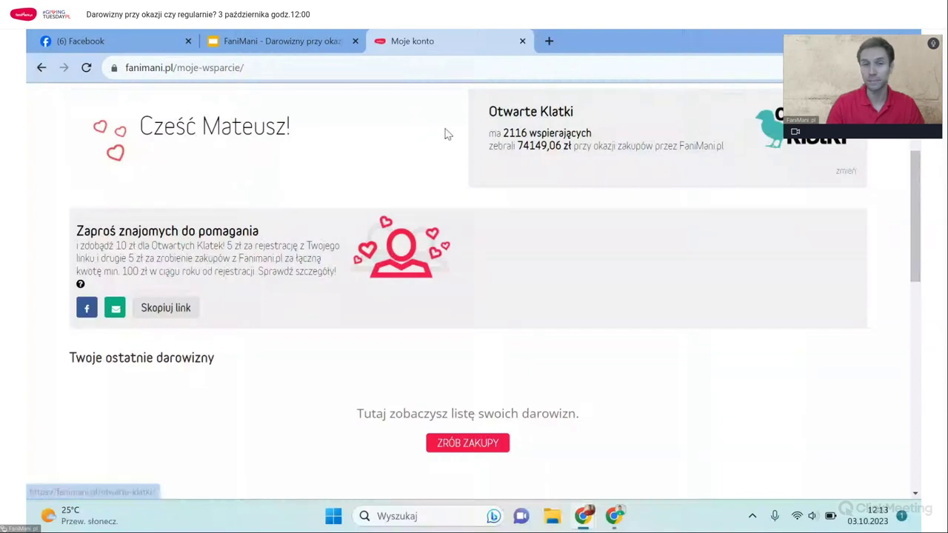
left_click(824, 173)
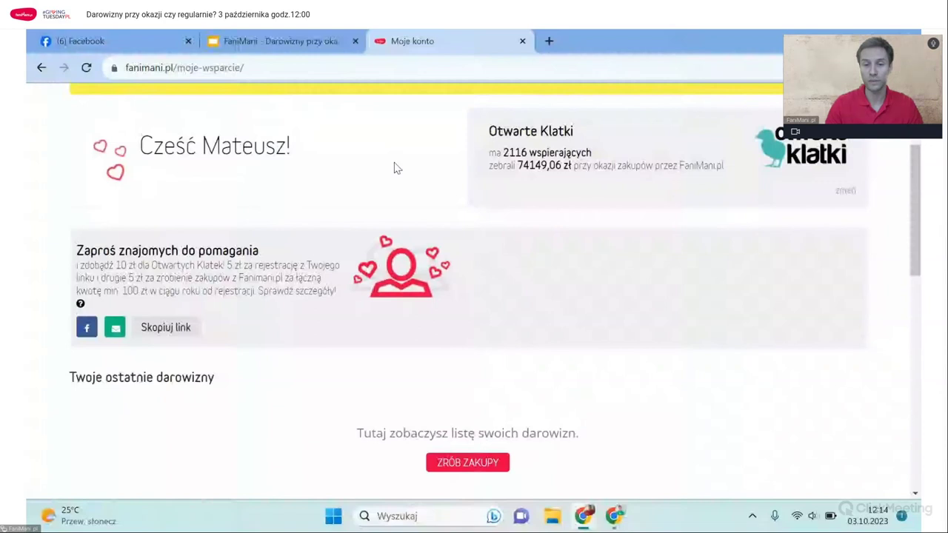
Switch to the other Chrome window with the Fundacja Mam Marzenie supporter's account and check its donation summary.
mouse_move(537, 450)
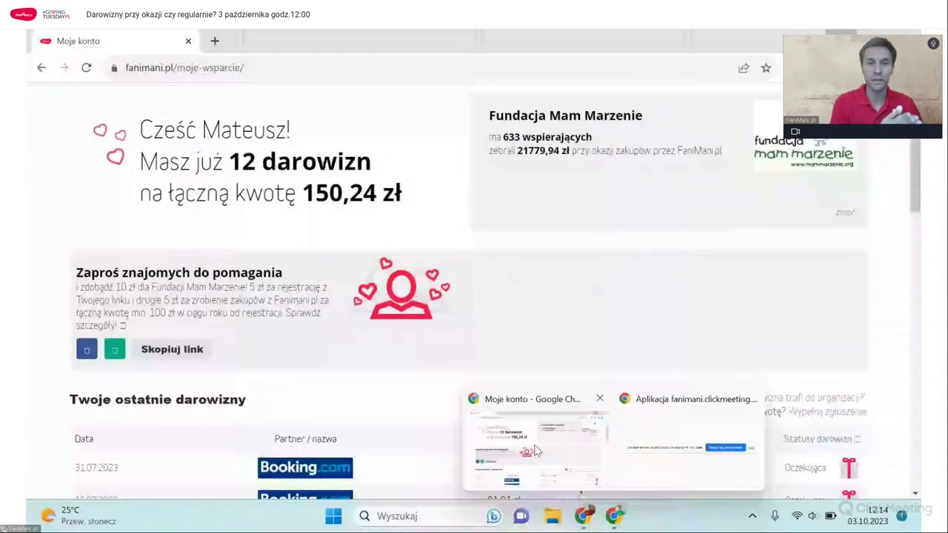
left_click(537, 450)
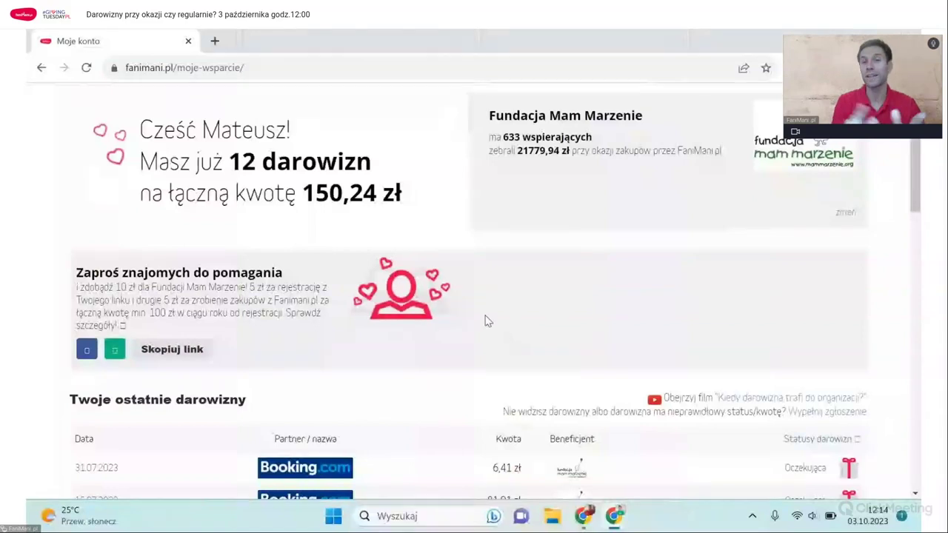
scroll(420, 219, "up", 1)
scroll(423, 220, "down", 1)
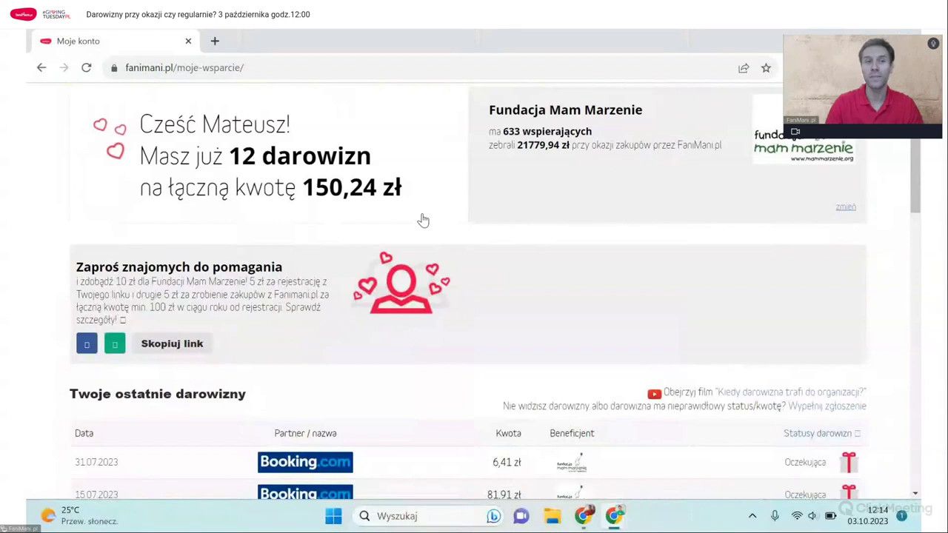
left_click_drag(220, 124, 290, 124)
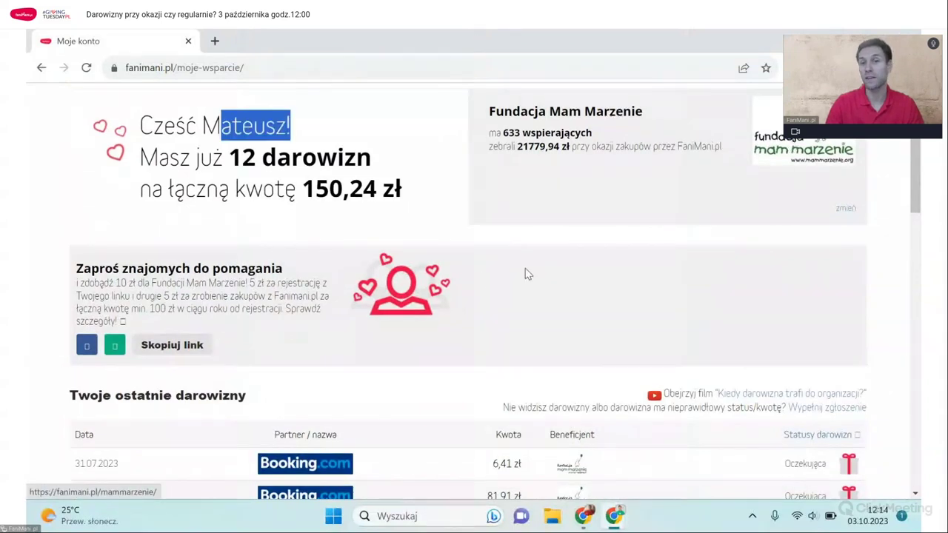
Read the terms for inviting friends in the "Zaproś znajomych do pomagania" section of the account page.
scroll(483, 277, "down", 2)
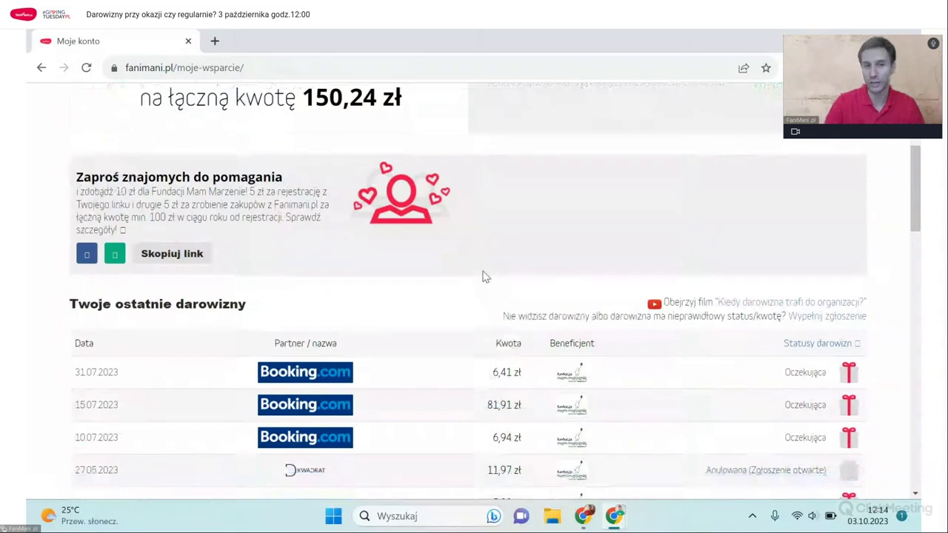
left_click_drag(104, 167, 272, 195)
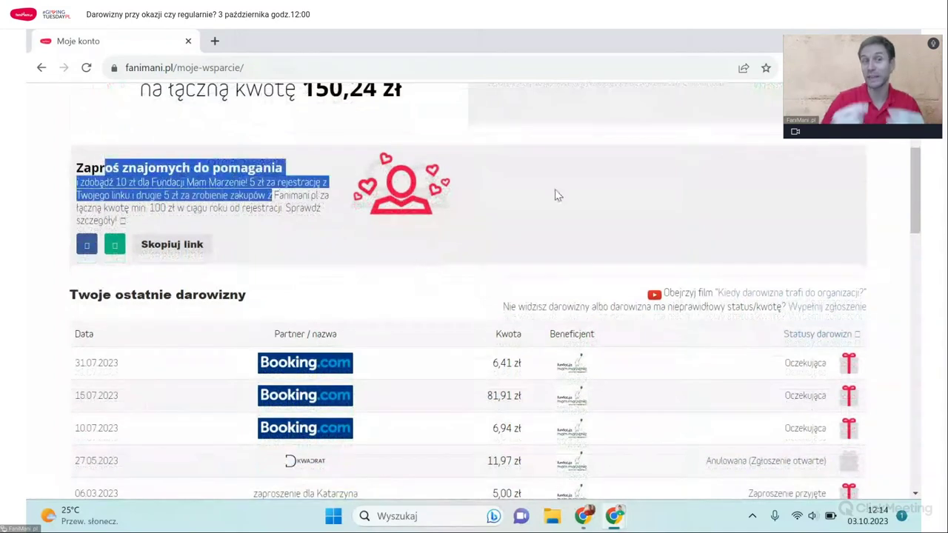
triple_click(556, 195)
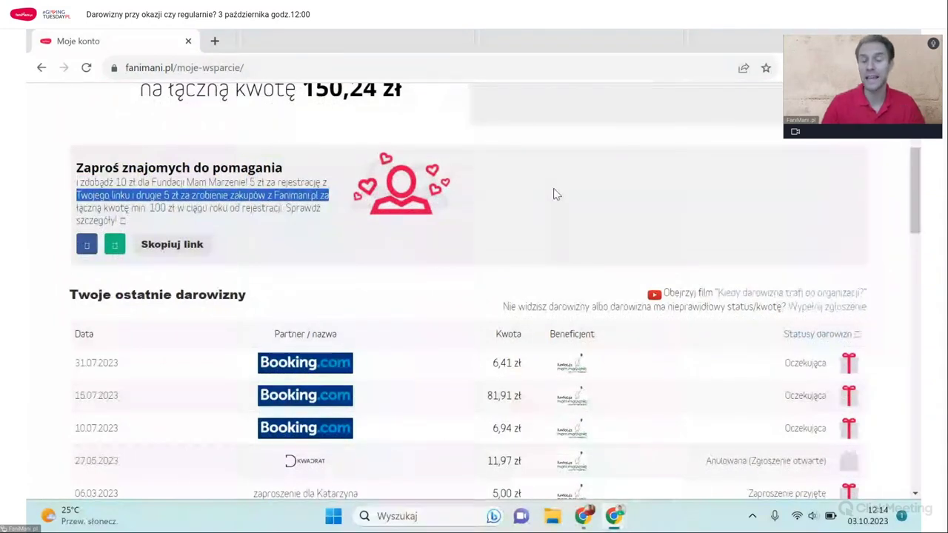
scroll(557, 194, "down", 1)
scroll(557, 195, "down", 1)
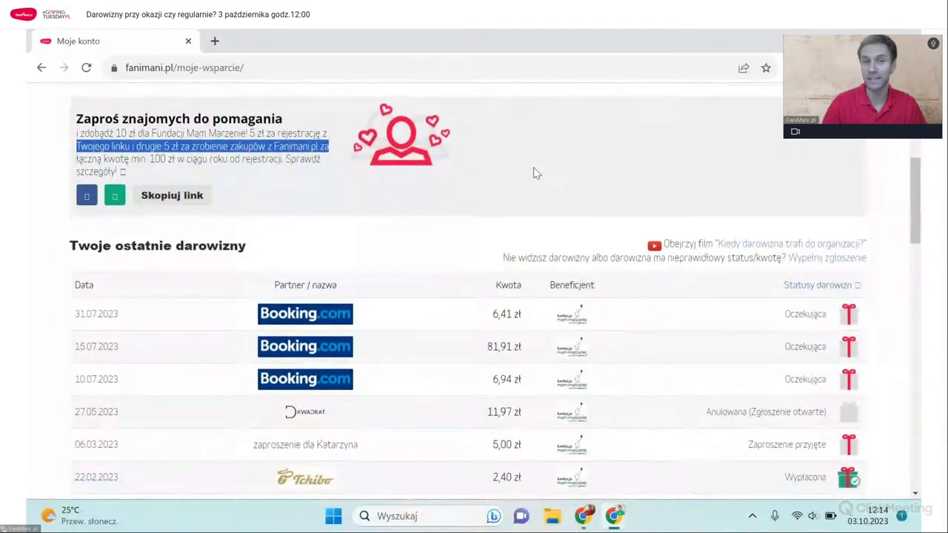
left_click(528, 169)
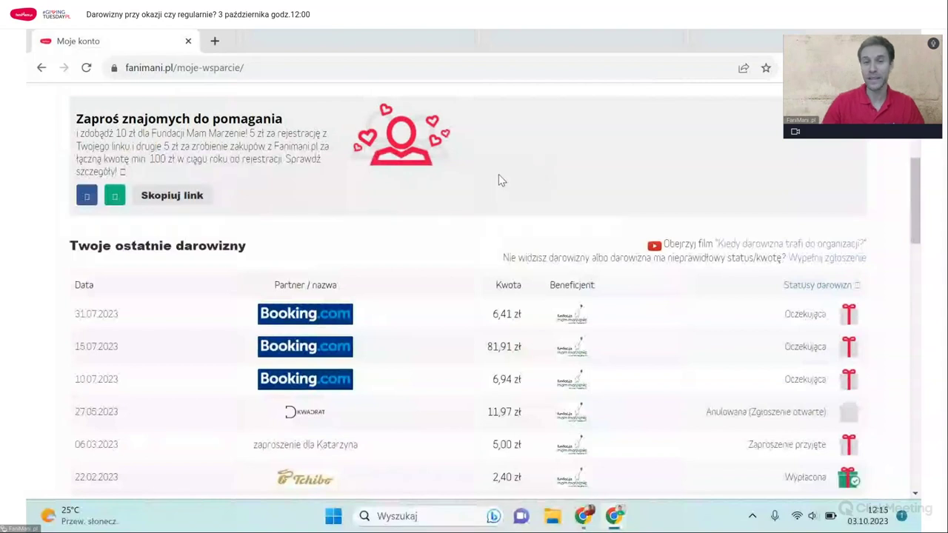
Look through the "Twoje ostatnie darowizny" list and the "Twoje darowizny według statusu" summary.
scroll(423, 237, "down", 1)
scroll(423, 241, "down", 1)
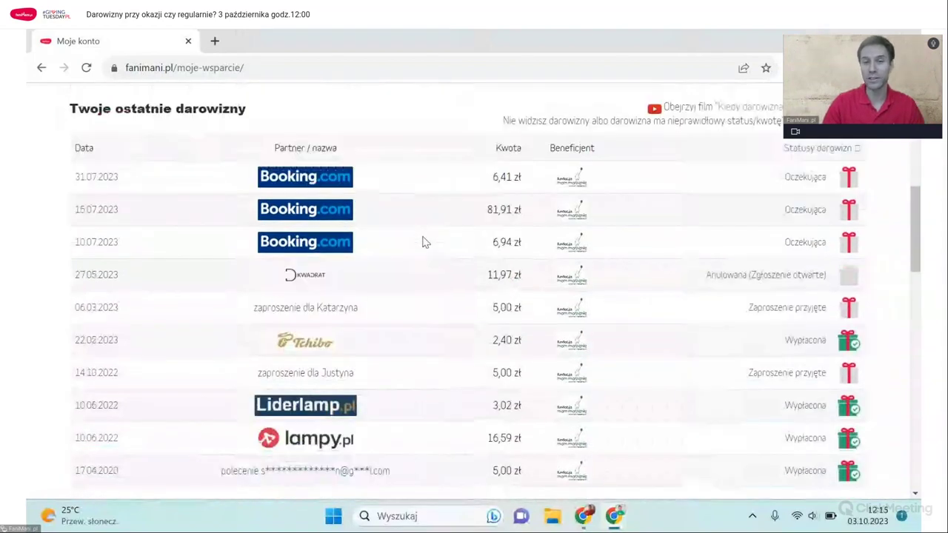
scroll(423, 241, "down", 1)
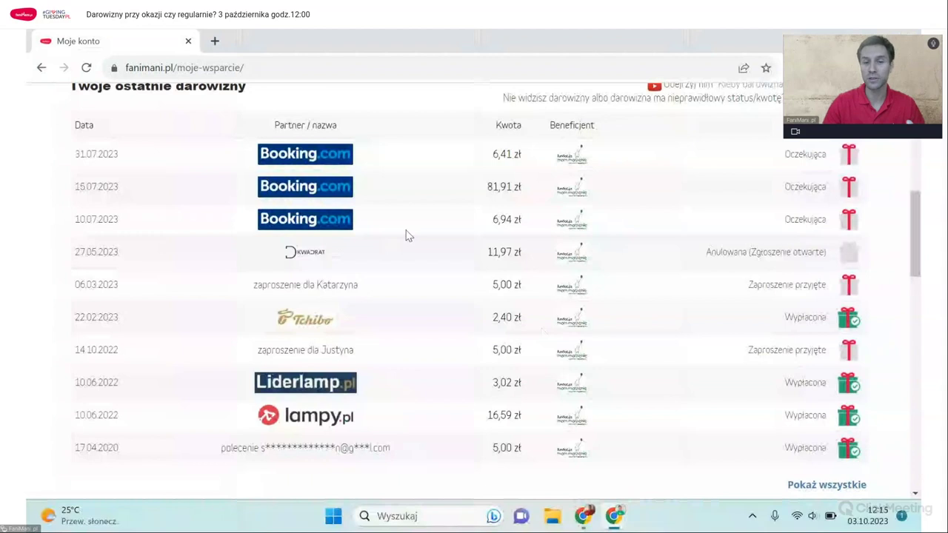
scroll(406, 235, "down", 1)
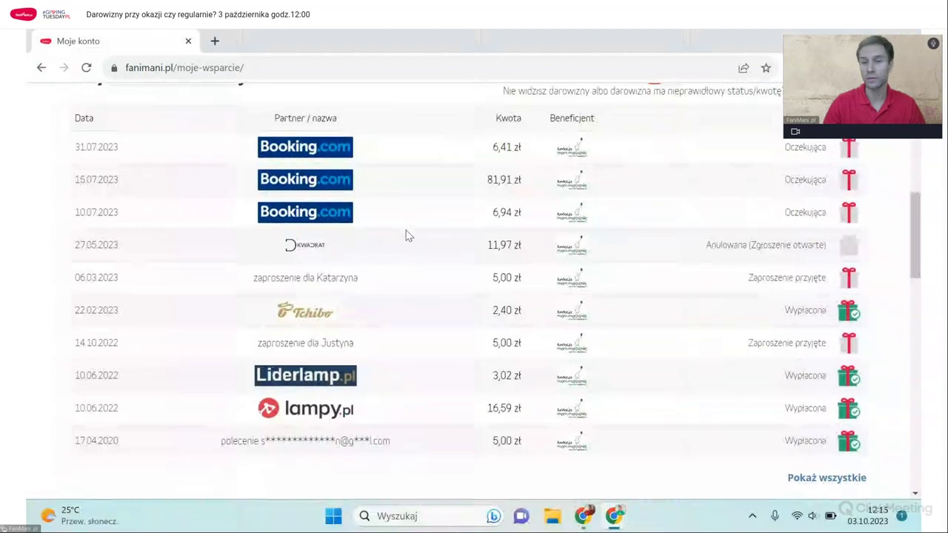
scroll(407, 236, "down", 2)
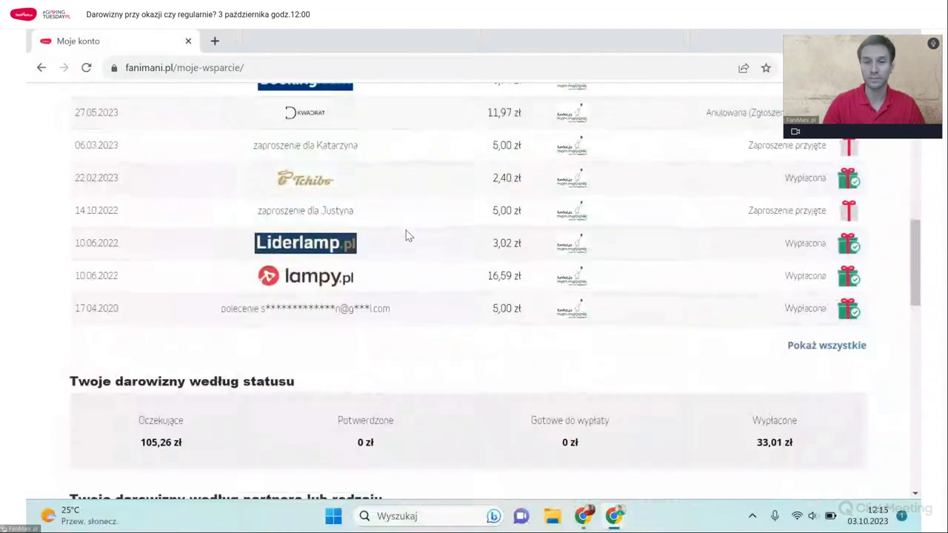
Open the full list of donations and examine its entries and the "Statusy darowizn" column.
left_click(491, 292)
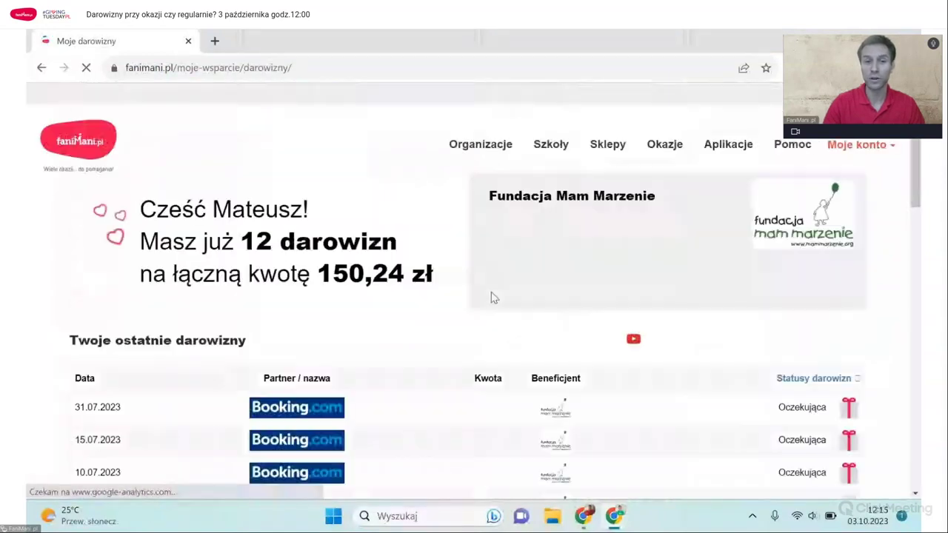
scroll(446, 326, "down", 5)
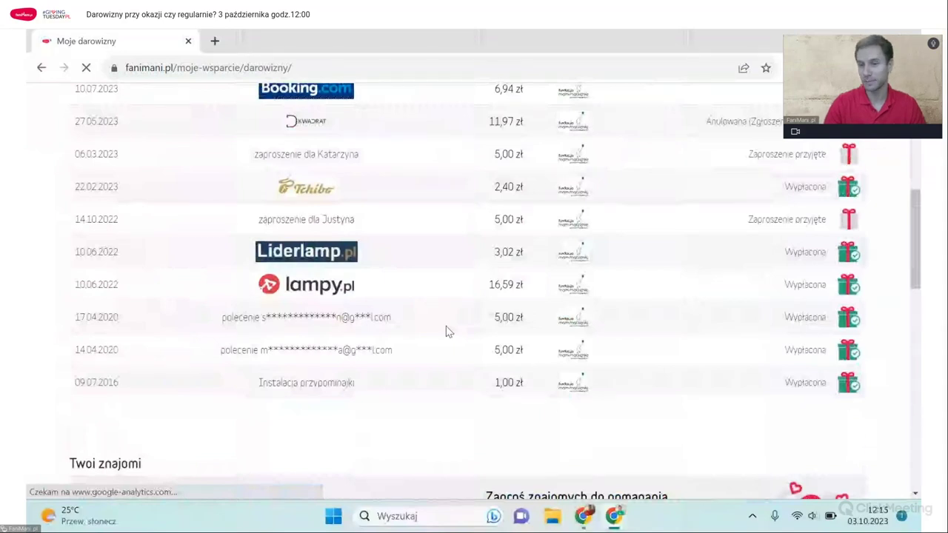
scroll(446, 328, "up", 2)
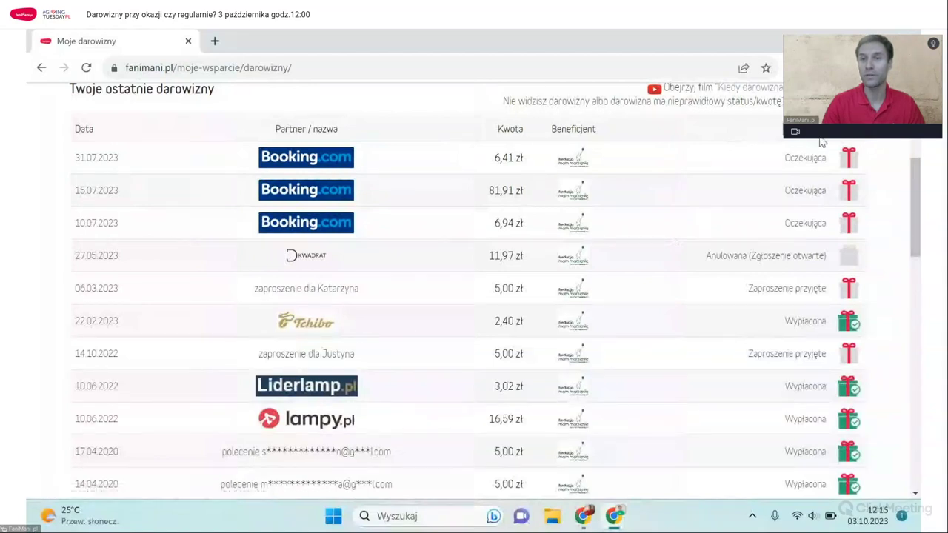
scroll(755, 173, "down", 2)
scroll(739, 182, "up", 2)
scroll(739, 181, "up", 2)
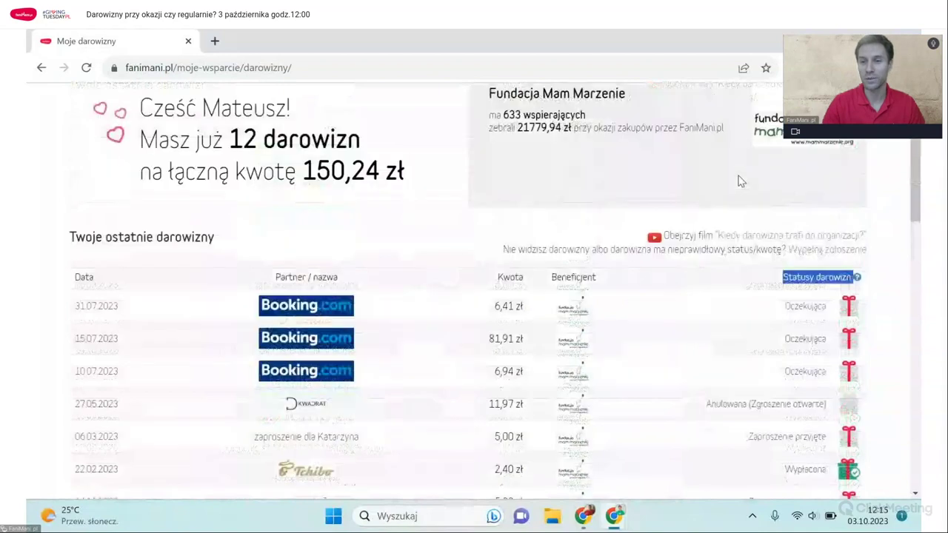
scroll(739, 182, "up", 1)
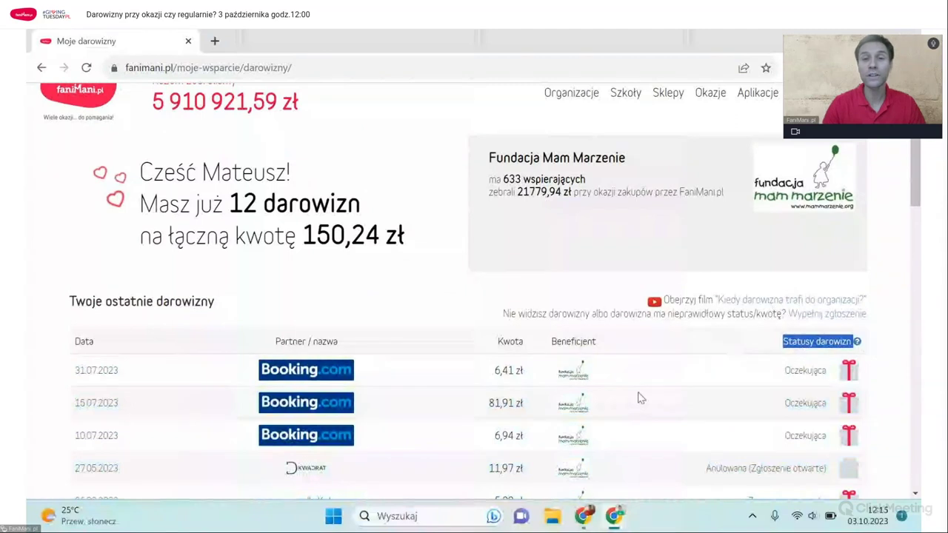
Check the "Twoi znajomi" list of invited people and the invitation terms below the donations.
scroll(640, 398, "down", 1)
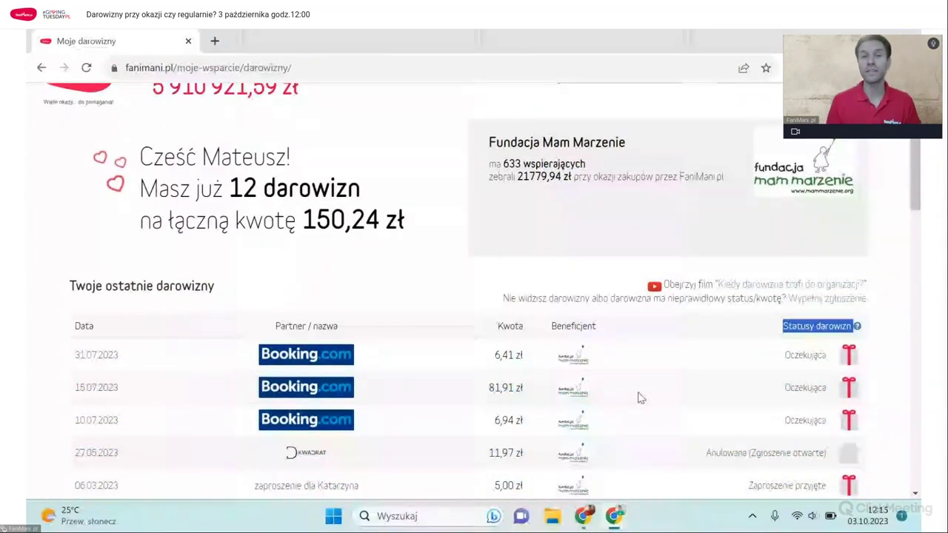
scroll(641, 398, "down", 1)
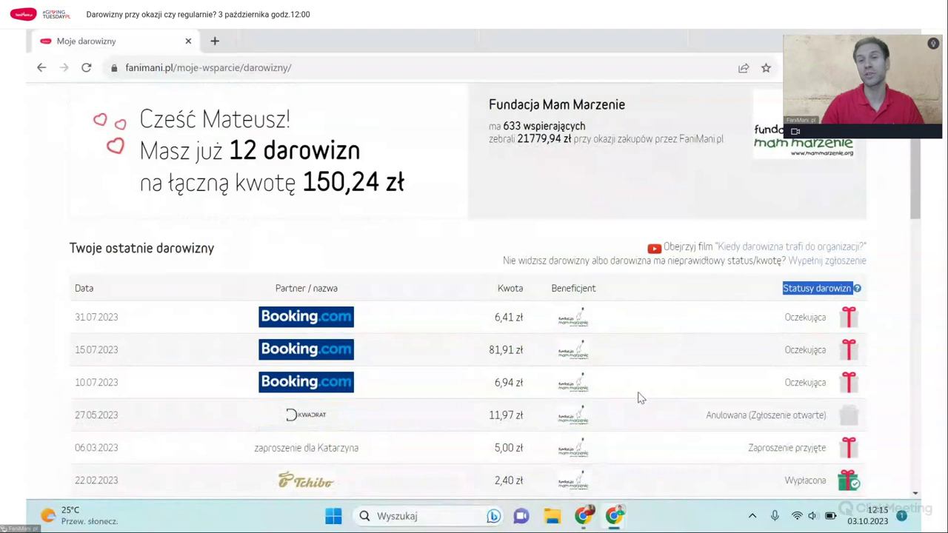
scroll(641, 399, "down", 3)
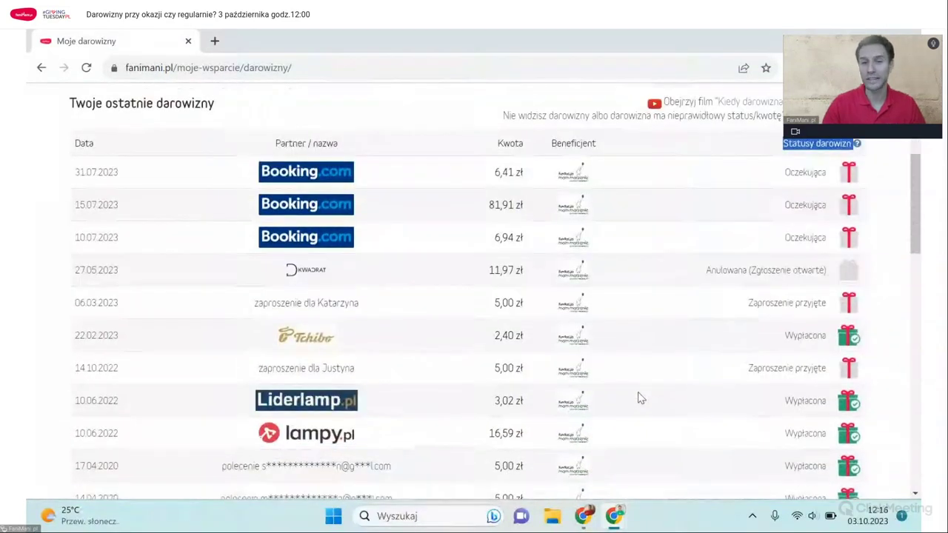
scroll(641, 398, "down", 1)
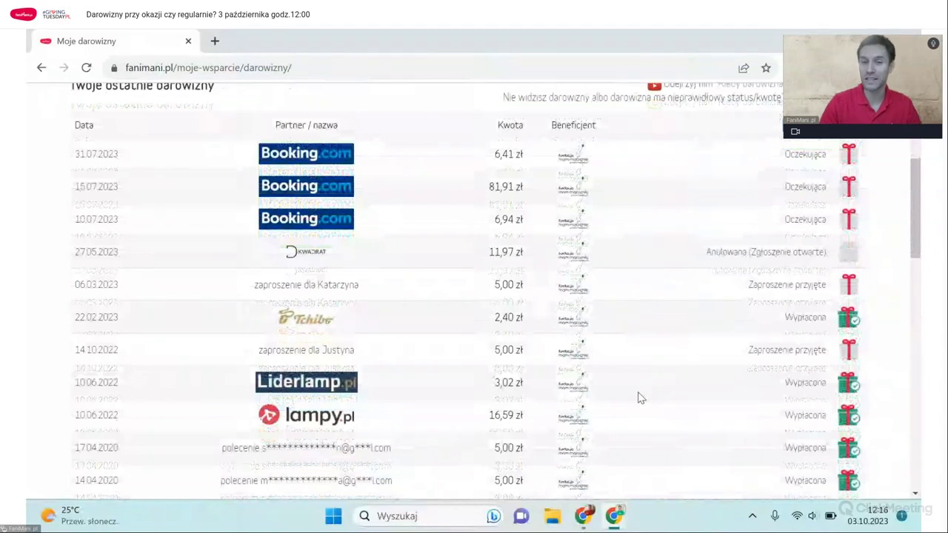
scroll(640, 398, "down", 8)
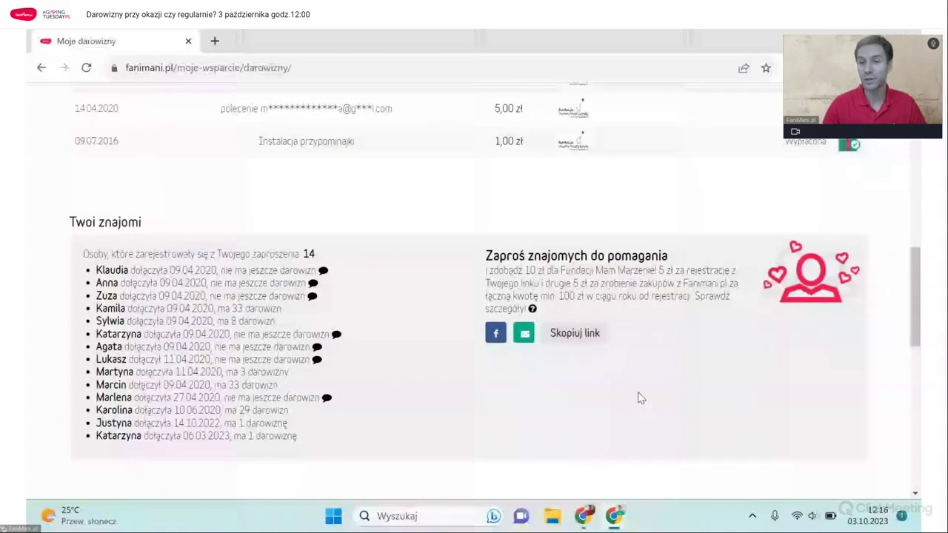
left_click_drag(486, 255, 720, 301)
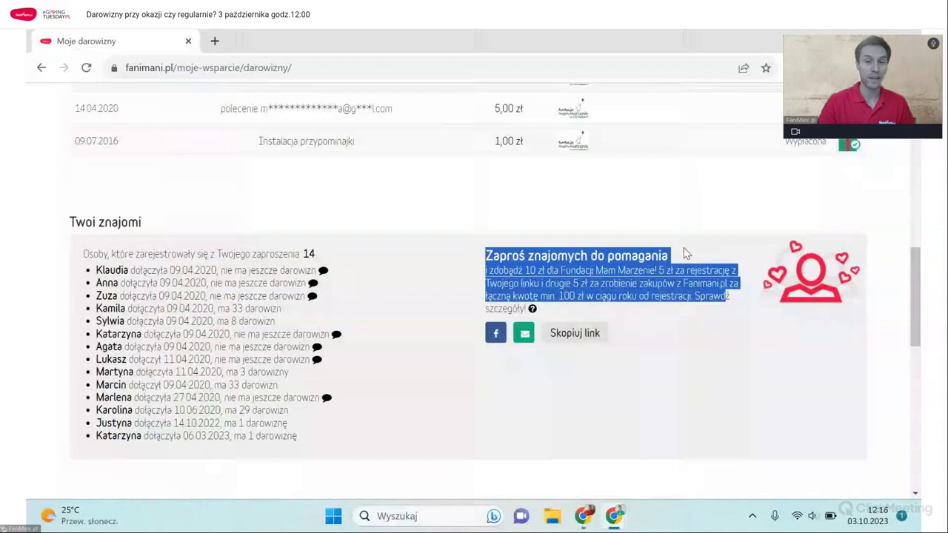
left_click(622, 233)
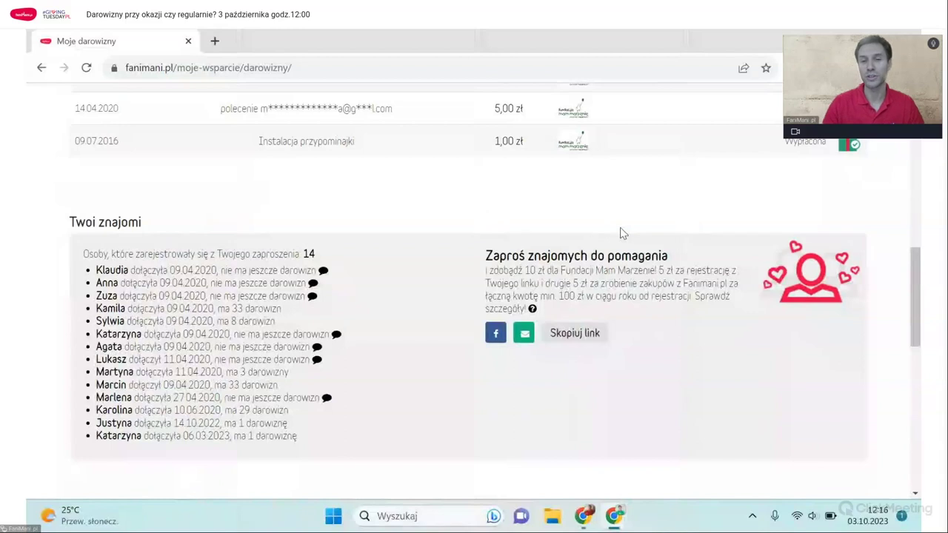
Copy the invitation link to the clipboard, and open the Facebook sharing option and close its login window.
left_click(578, 335)
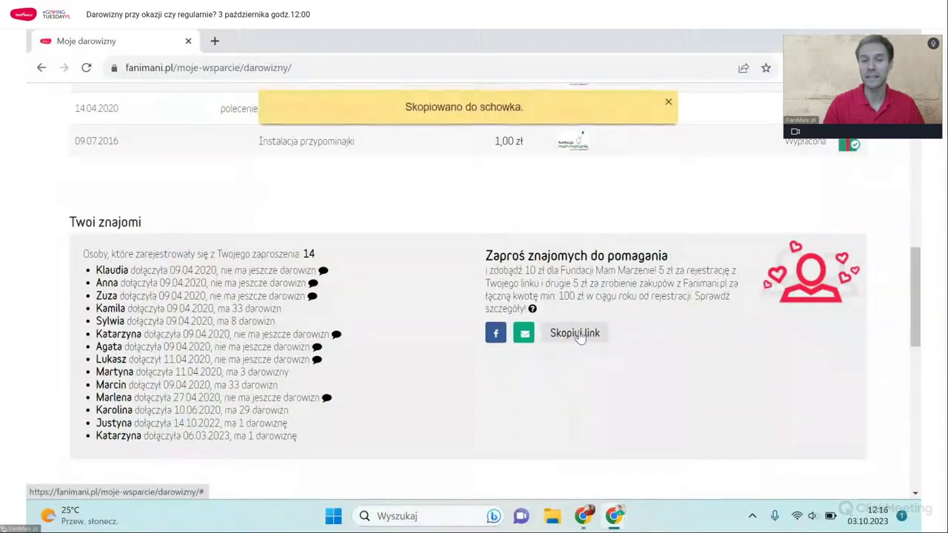
left_click(496, 335)
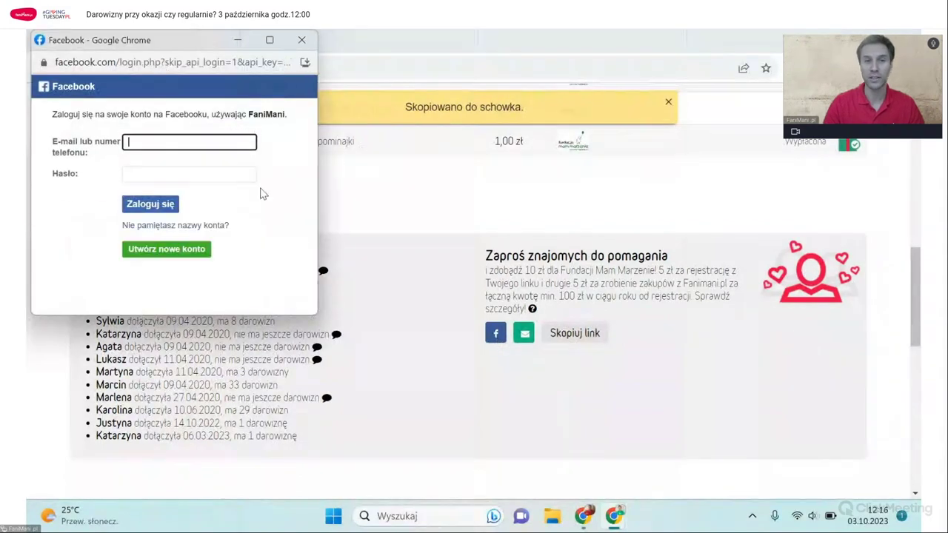
left_click(303, 42)
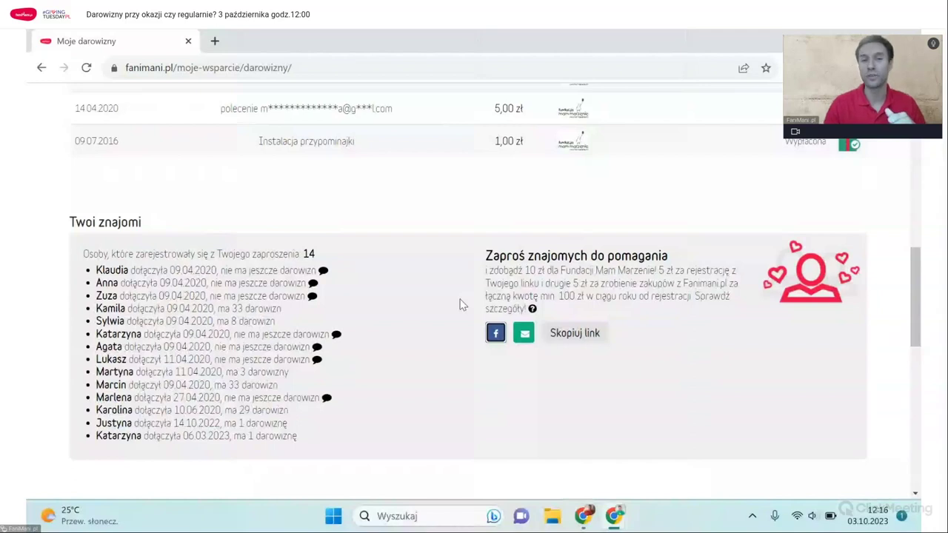
Review the account's overall donation summary and supported organisation above the full donations list.
scroll(459, 304, "up", 1)
scroll(459, 304, "up", 3)
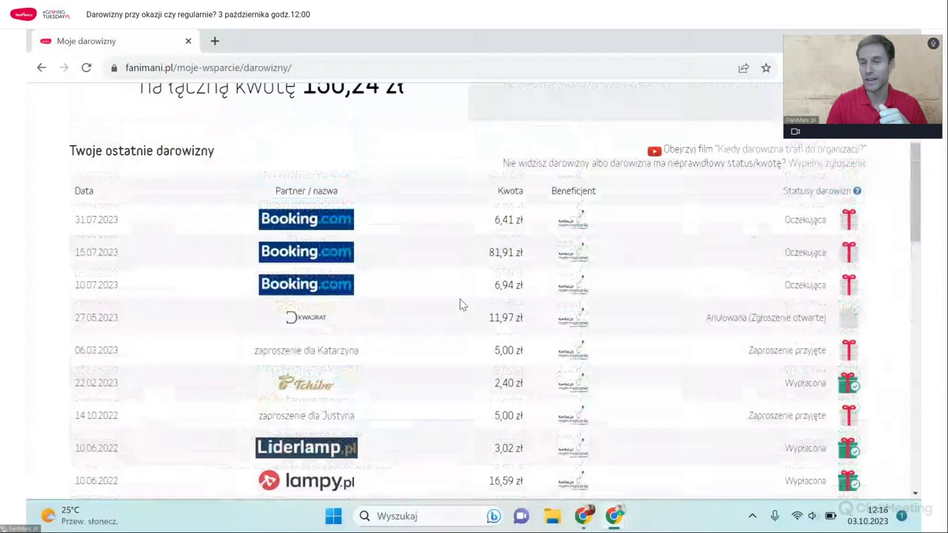
scroll(459, 304, "up", 2)
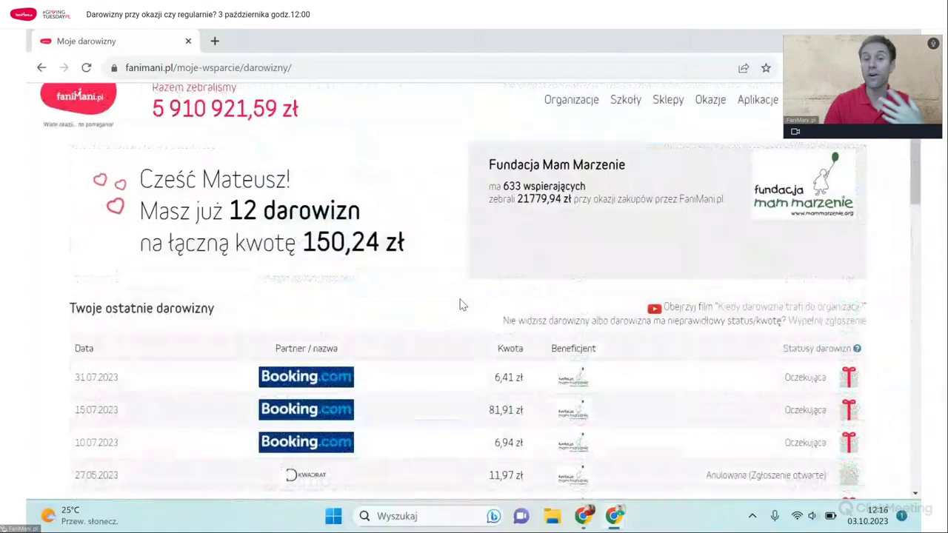
scroll(459, 303, "up", 1)
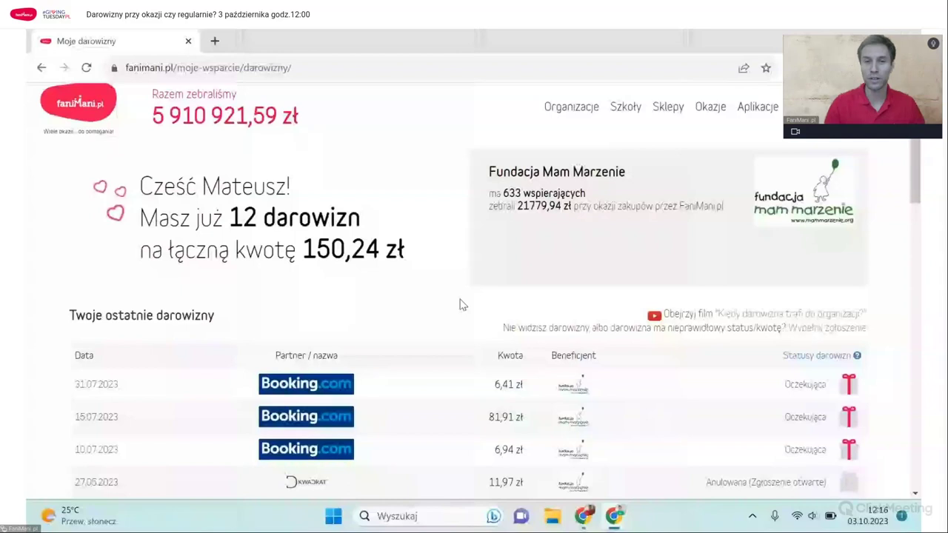
Switch to the browser window with the "Moje konto" page supporting Otwarte Klatki and review its invitation, donations and "Twoi znajomi" sections.
scroll(459, 304, "down", 1)
mouse_move(582, 526)
left_click(520, 455)
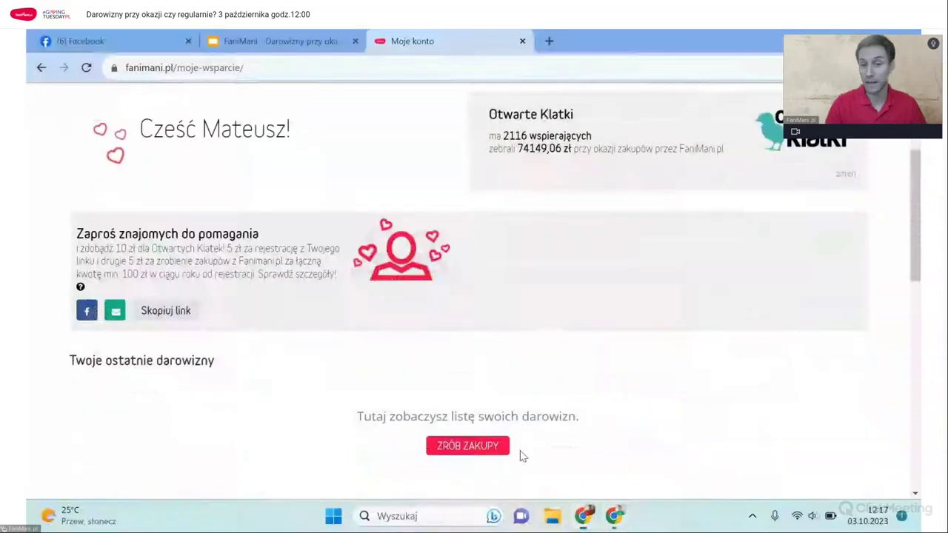
scroll(520, 455, "up", 1)
scroll(462, 389, "down", 2)
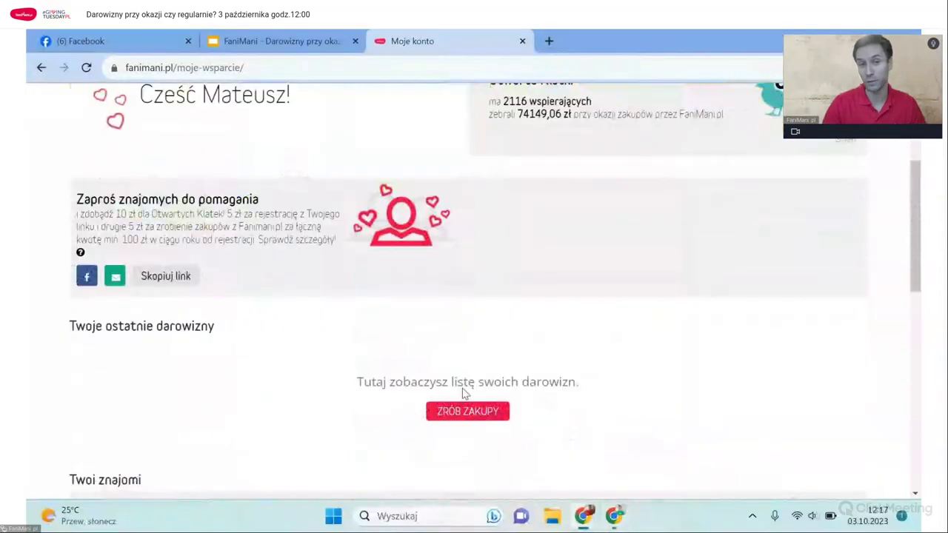
scroll(462, 388, "down", 4)
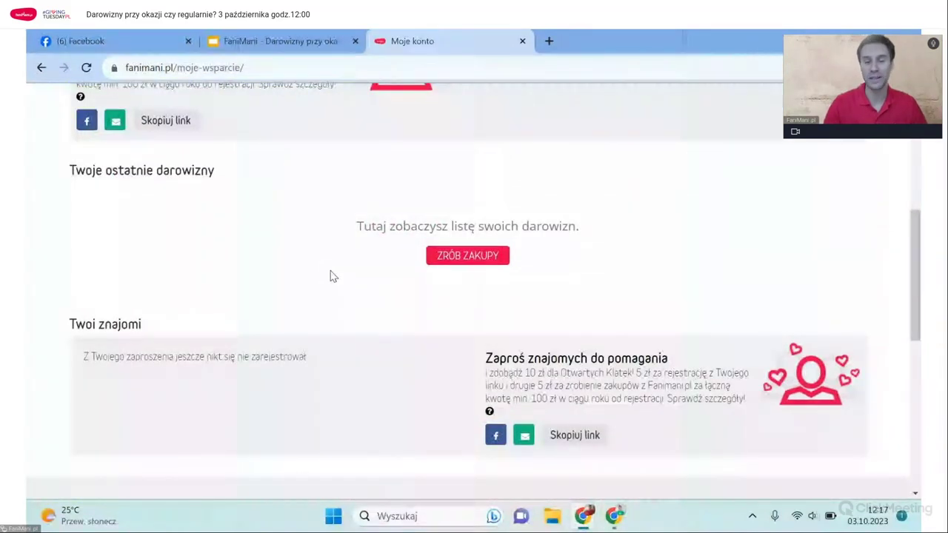
scroll(332, 276, "up", 3)
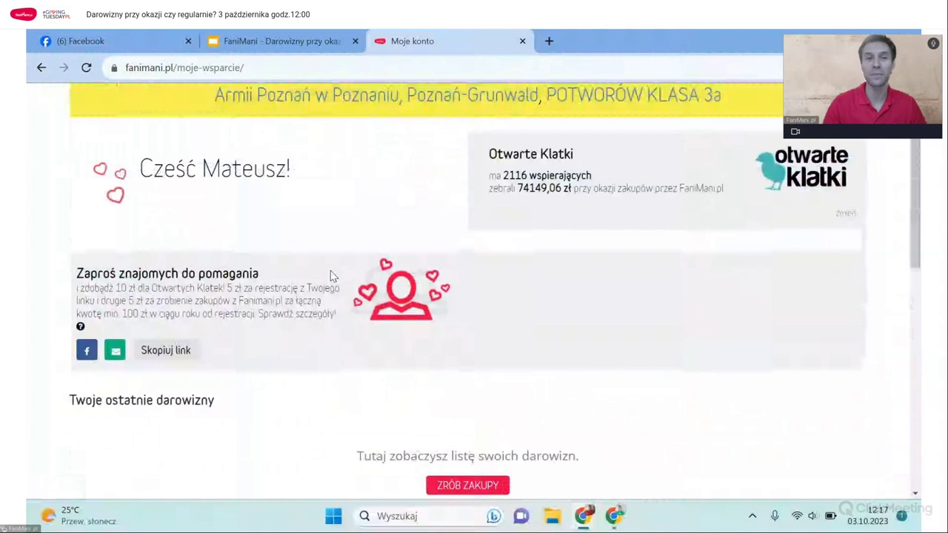
scroll(332, 276, "up", 2)
scroll(332, 276, "down", 1)
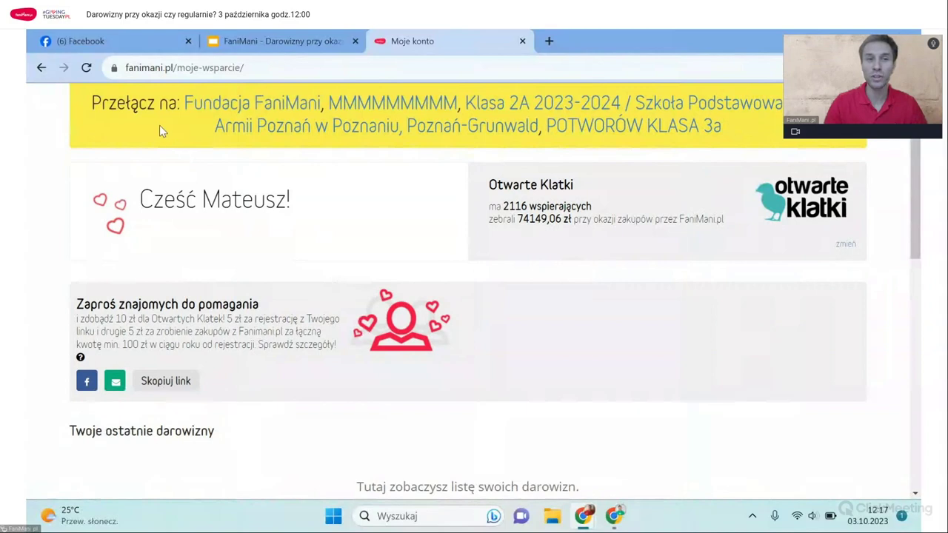
Switch the account to the Fundacja FaniMani organisation panel and open its "Ustawienia profilu" page.
left_click(214, 109)
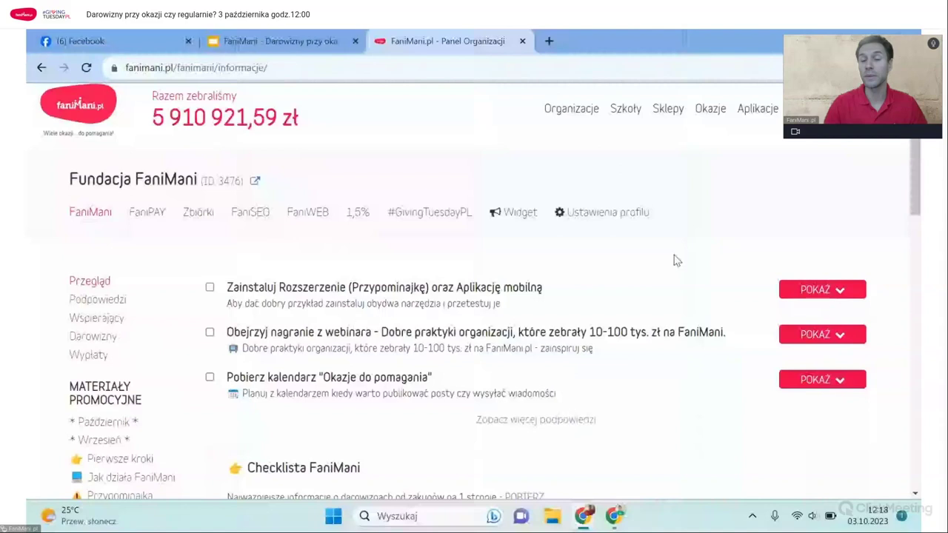
scroll(675, 259, "down", 1)
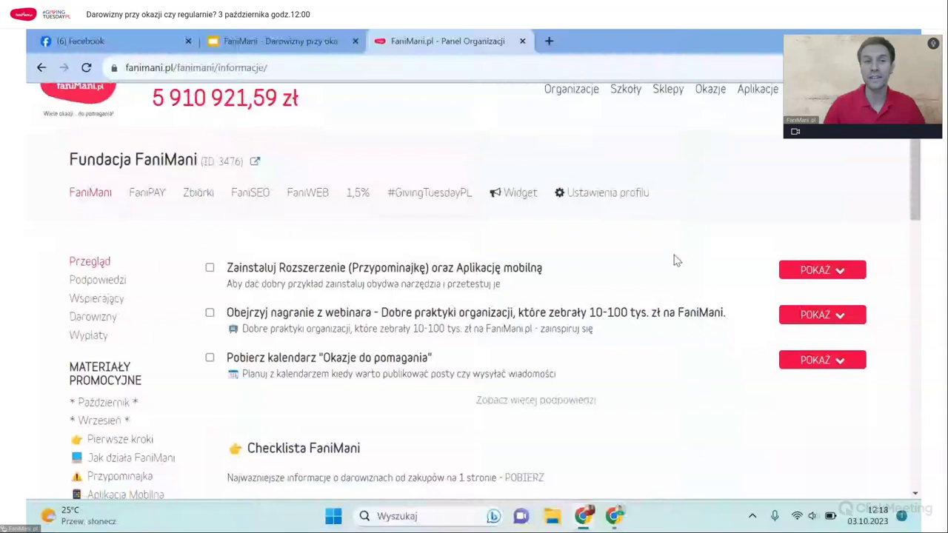
scroll(675, 260, "down", 1)
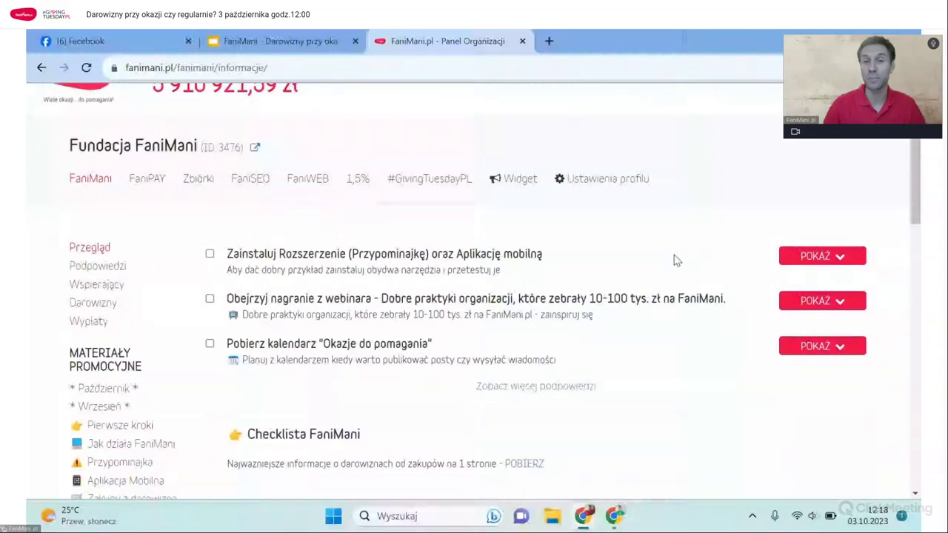
scroll(659, 218, "down", 2)
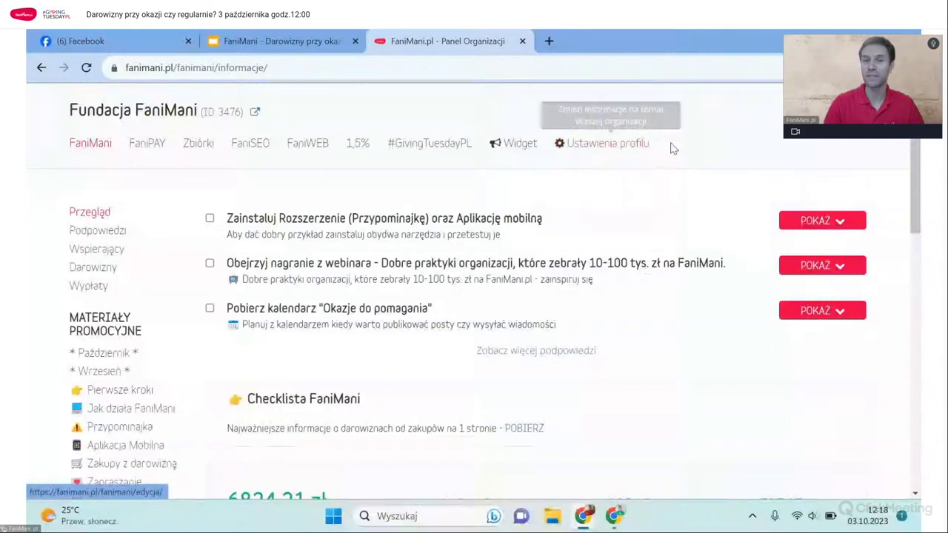
left_click_drag(671, 148, 616, 145)
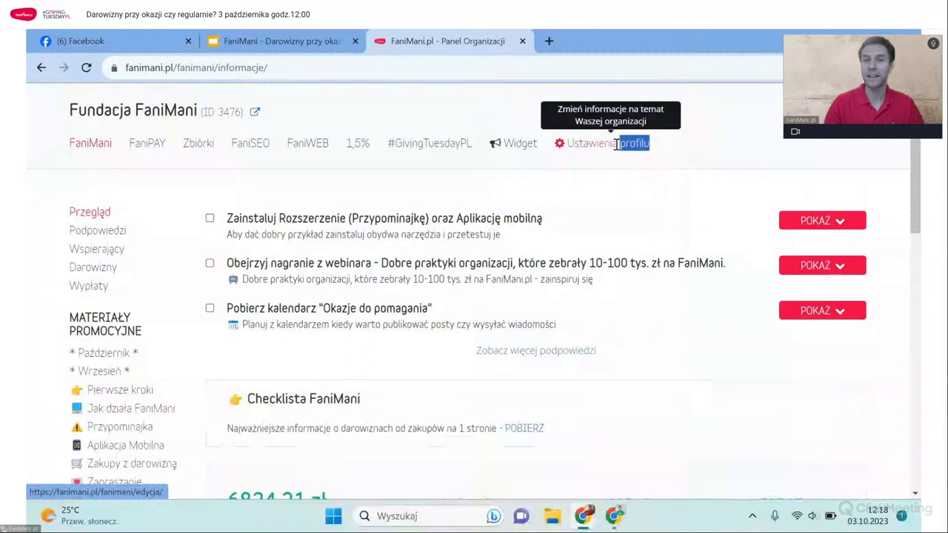
left_click_drag(616, 145, 596, 152)
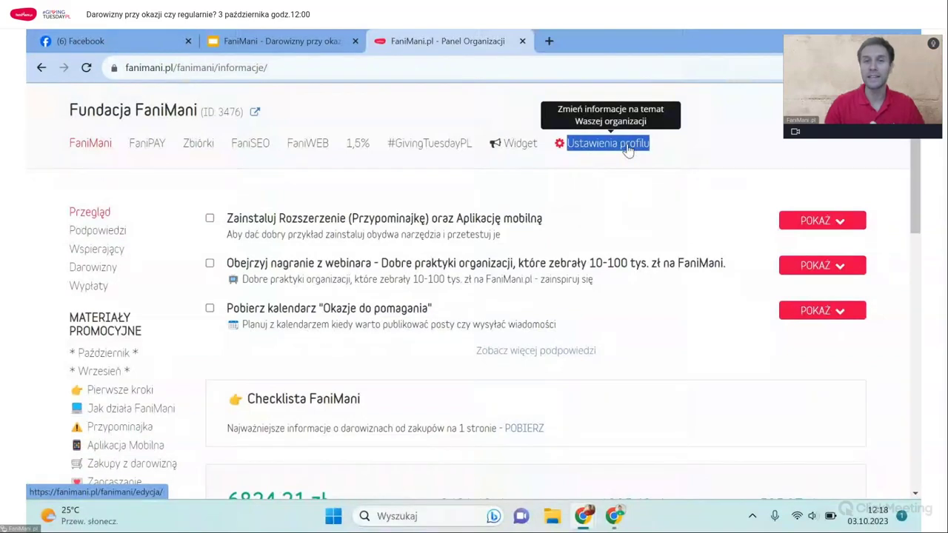
left_click(626, 147)
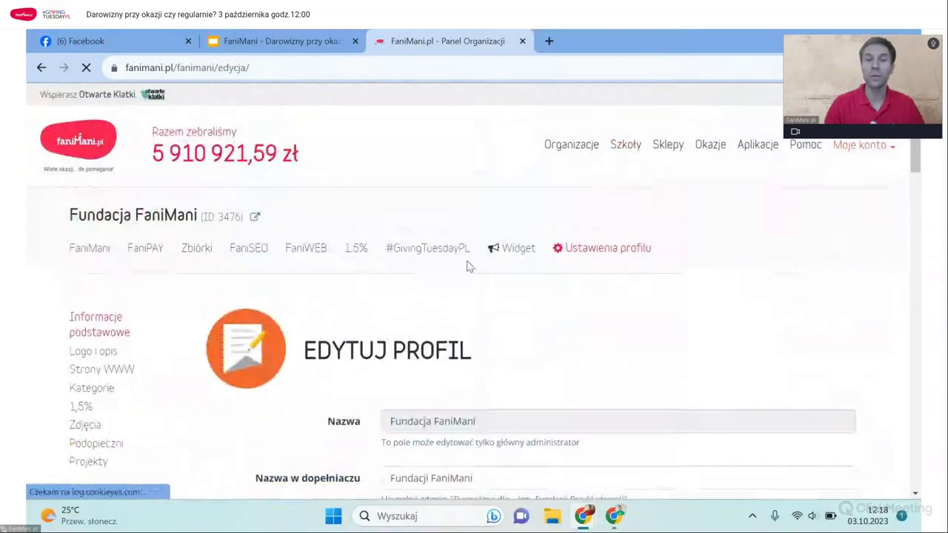
Examine the organisation's basic information form, from name and profile address through registration, social media and contact data to bank details.
scroll(468, 266, "down", 2)
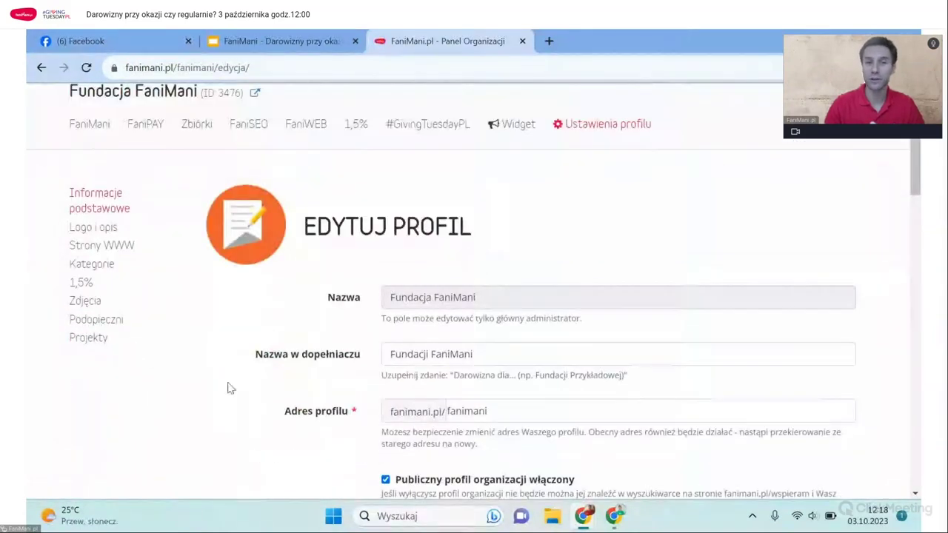
scroll(229, 388, "down", 1)
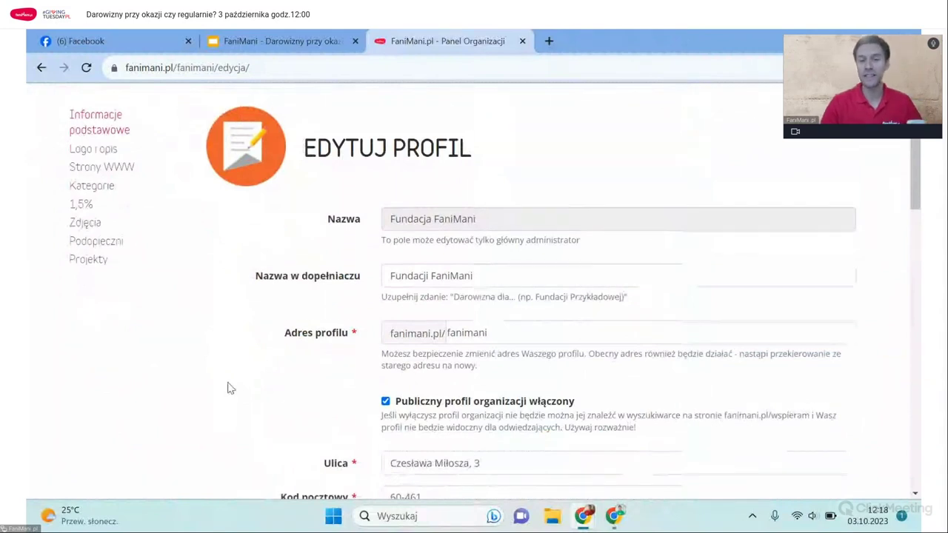
scroll(229, 388, "down", 1)
scroll(229, 387, "down", 2)
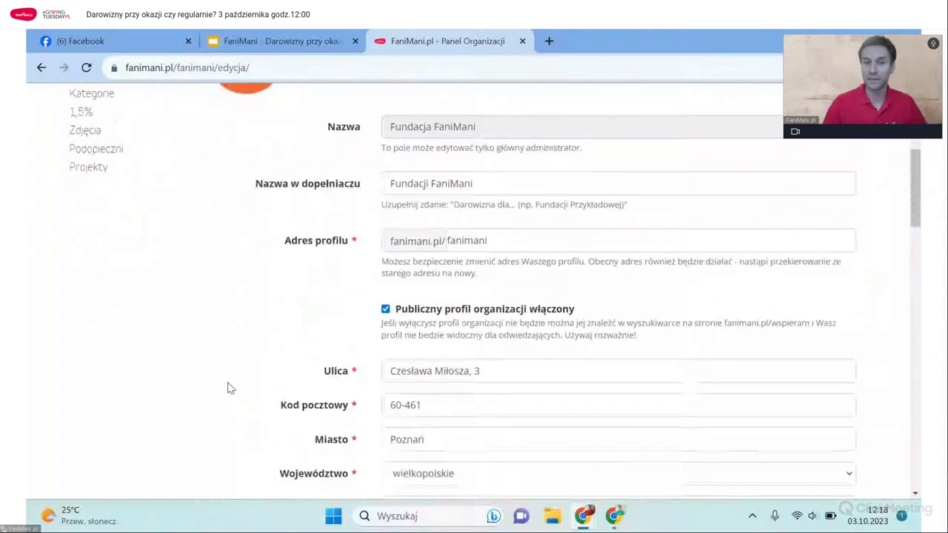
scroll(229, 387, "down", 1)
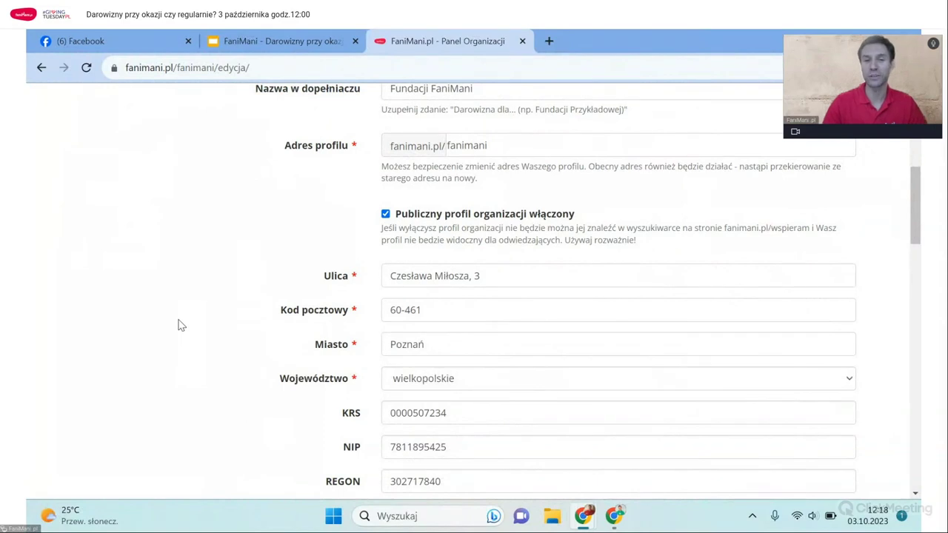
scroll(179, 325, "down", 1)
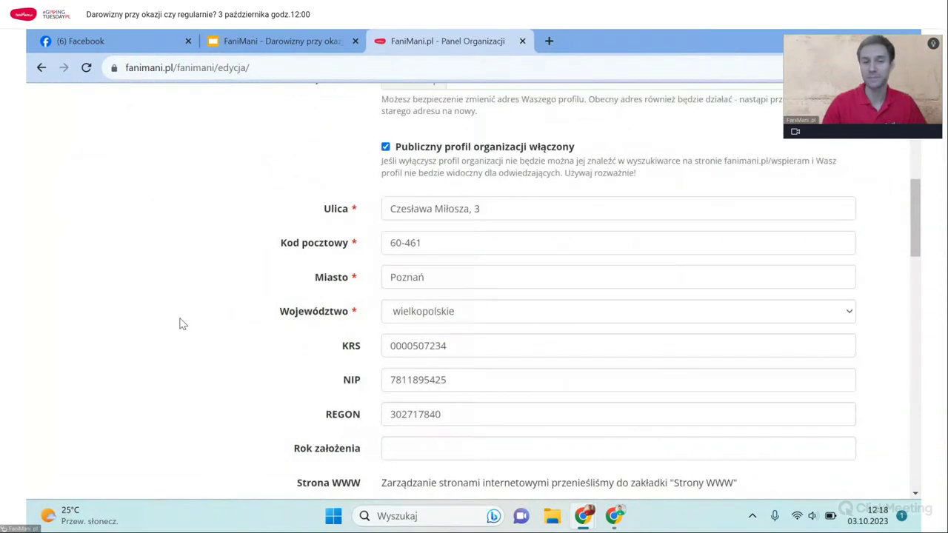
scroll(179, 324, "down", 6)
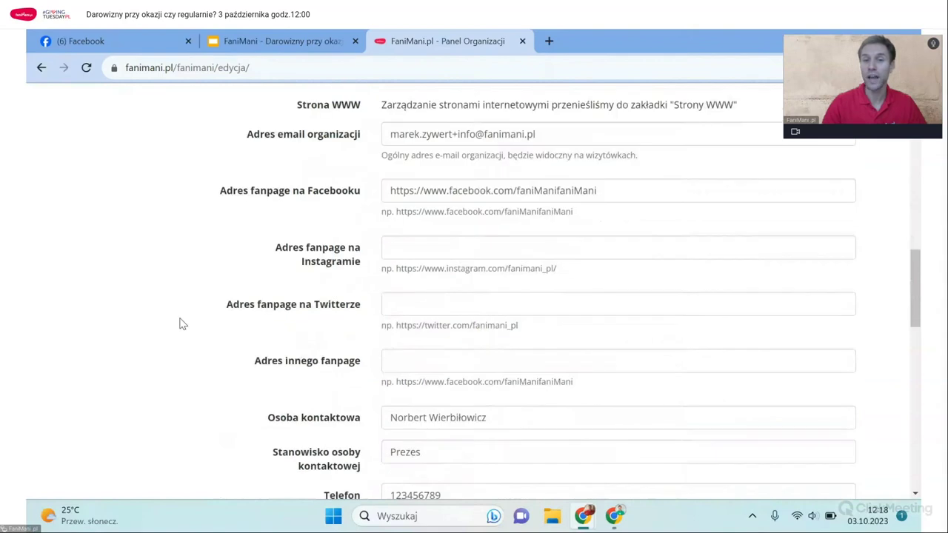
scroll(179, 324, "down", 2)
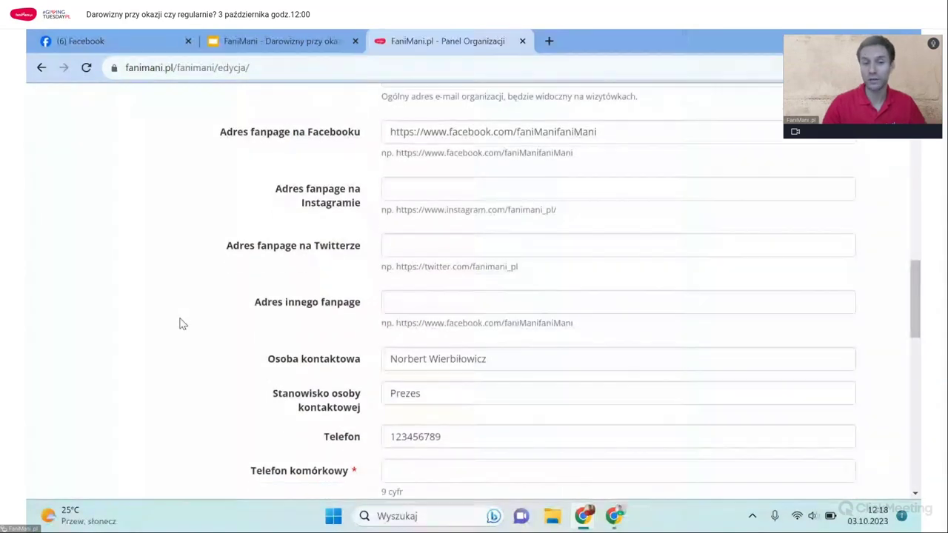
scroll(179, 325, "down", 1)
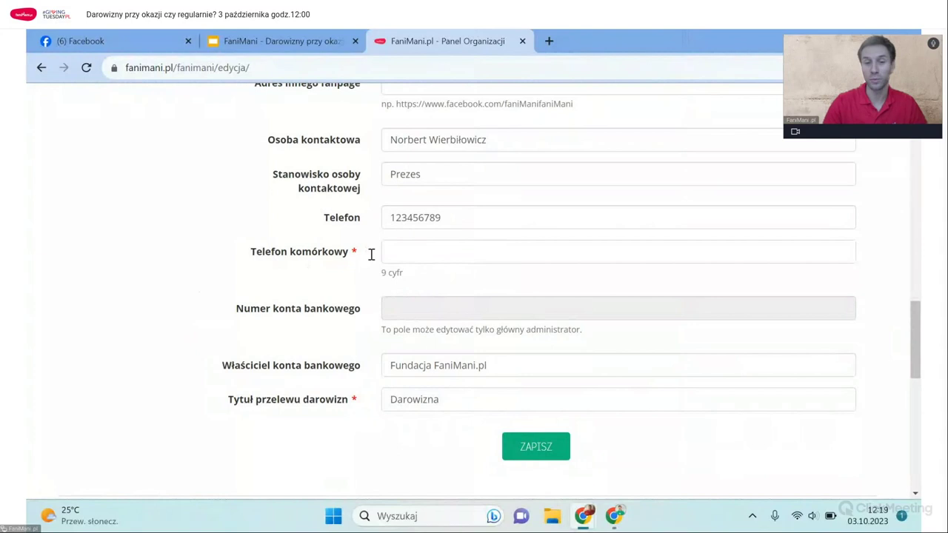
scroll(148, 307, "up", 4)
scroll(148, 306, "up", 8)
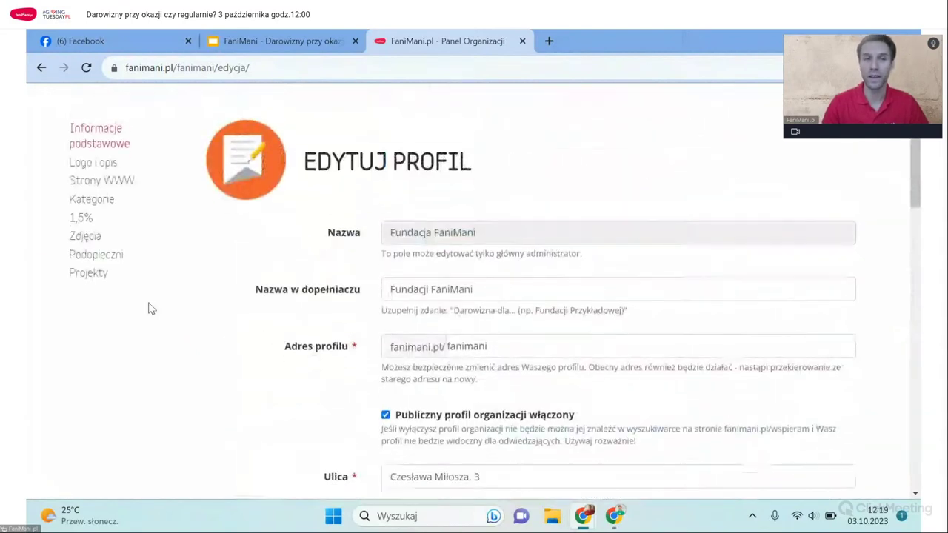
scroll(148, 308, "up", 2)
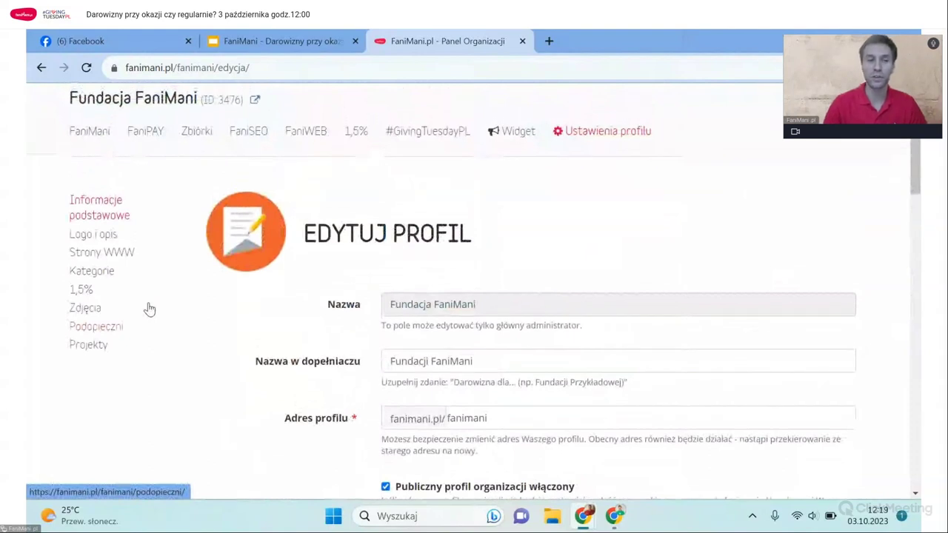
Open the "Logo i opis" section of the organisation's profile and check its logo upload and slogan fields.
triple_click(139, 348)
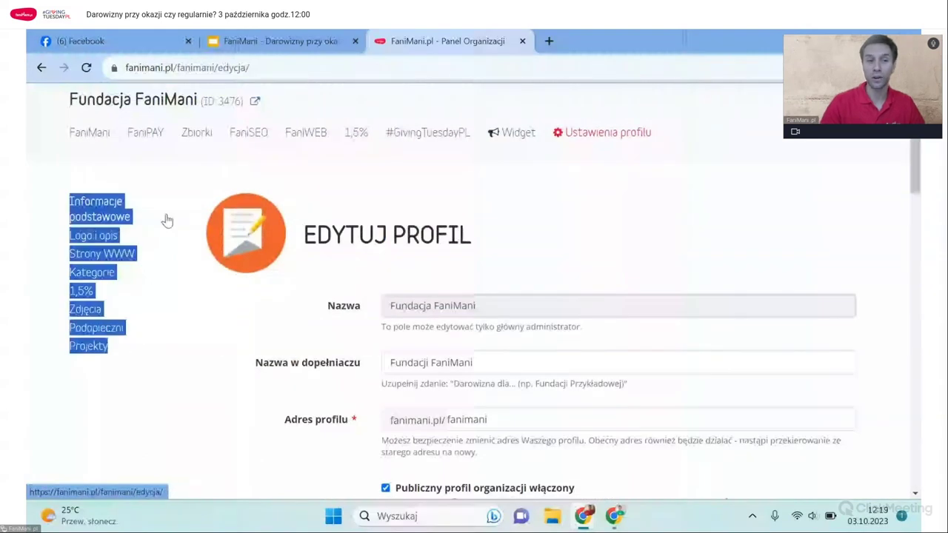
left_click(90, 237)
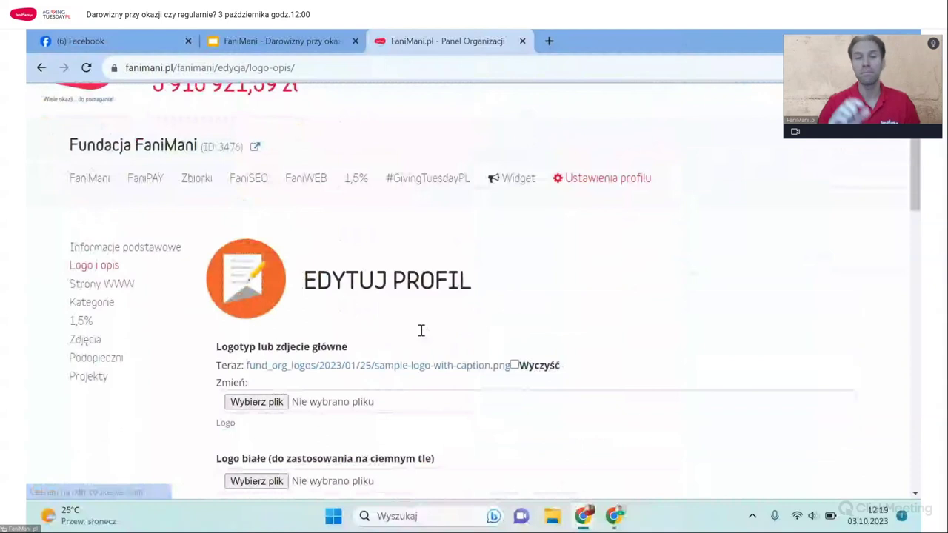
scroll(421, 330, "down", 1)
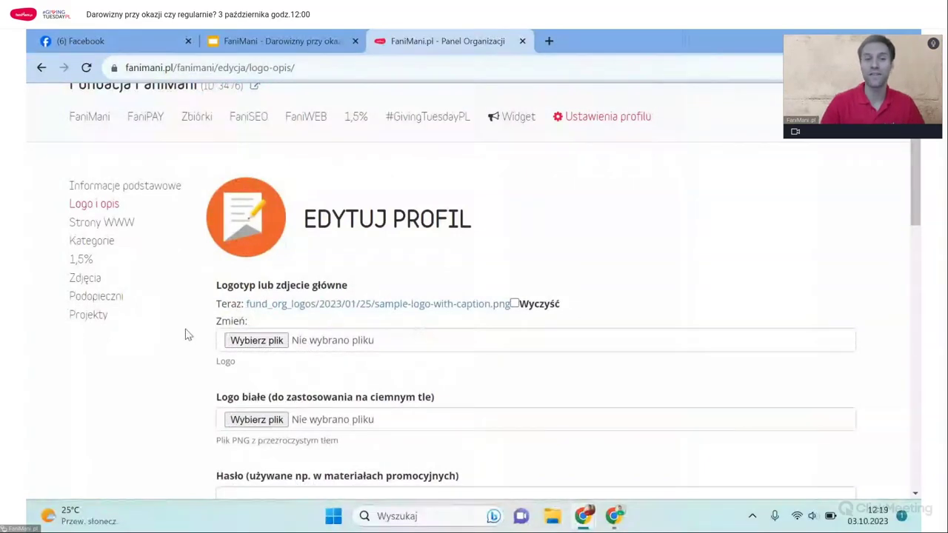
scroll(189, 333, "down", 1)
scroll(189, 333, "down", 3)
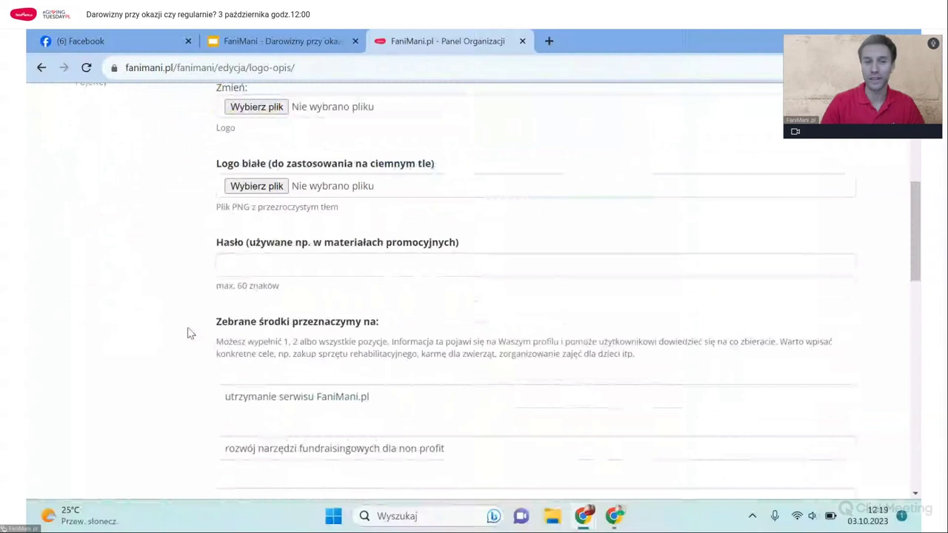
Go through the three "Zebrane środki przeznaczymy na" fields and the "Opis" text, and save the logo and description section.
double_click(290, 273)
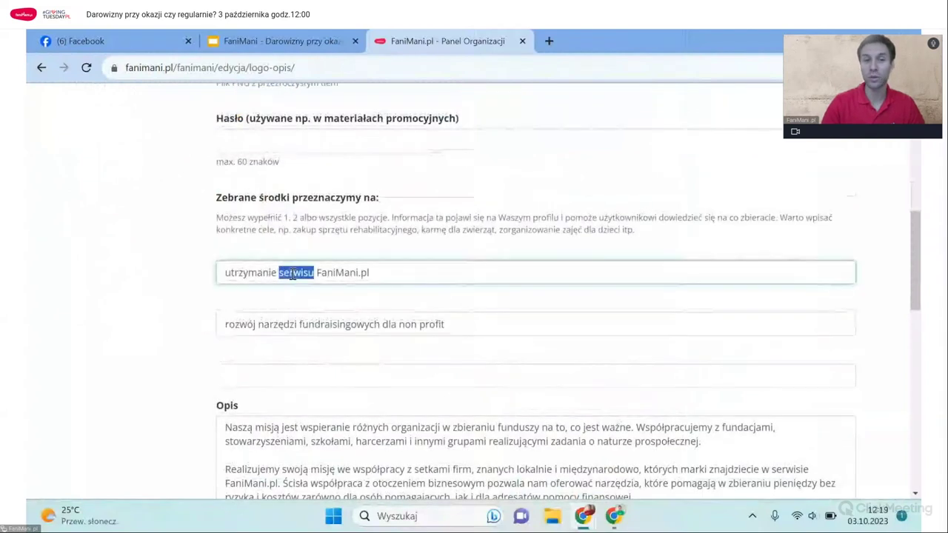
left_click(310, 324)
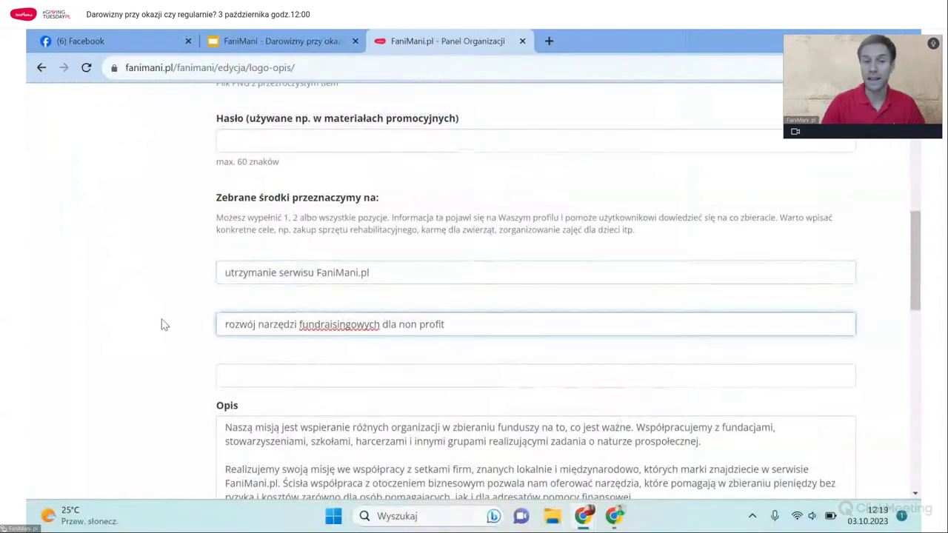
left_click(388, 374)
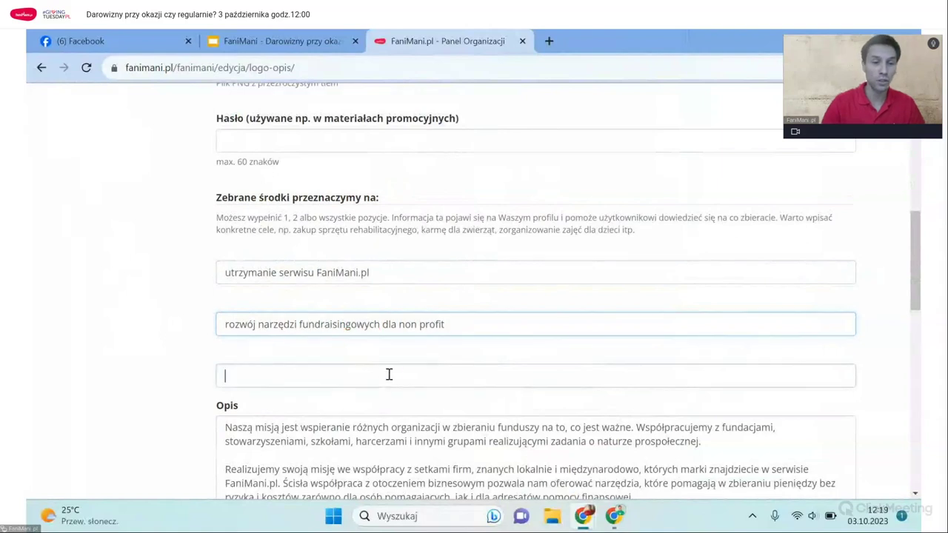
scroll(103, 355, "down", 3)
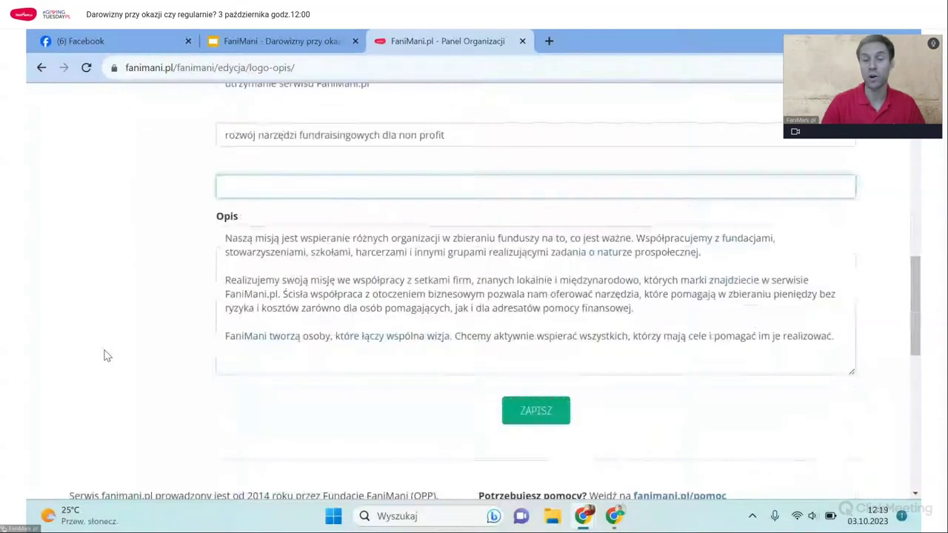
scroll(153, 288, "up", 2)
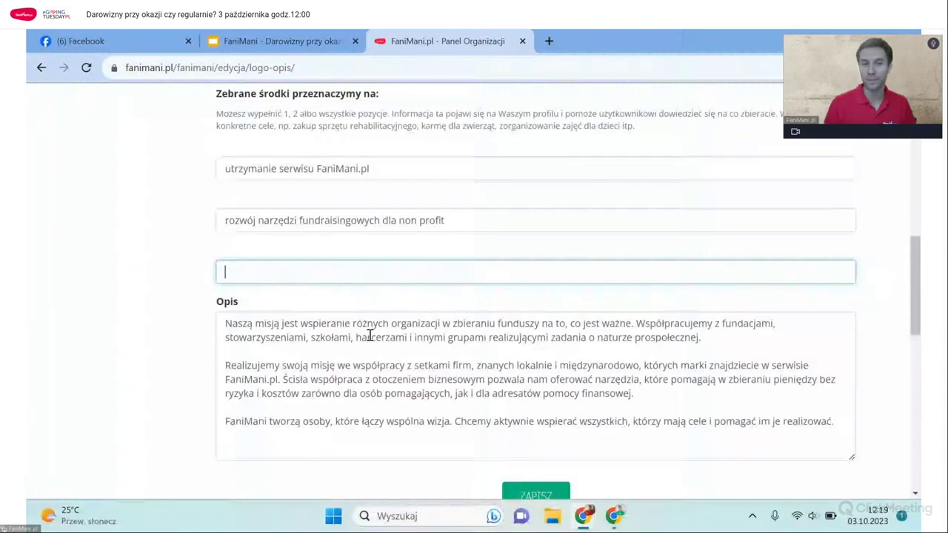
scroll(367, 334, "down", 1)
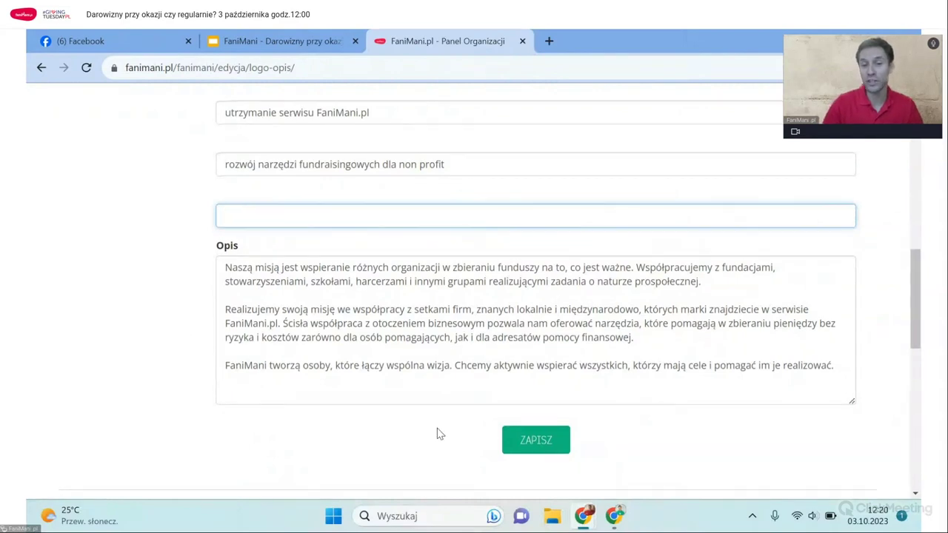
left_click(527, 436)
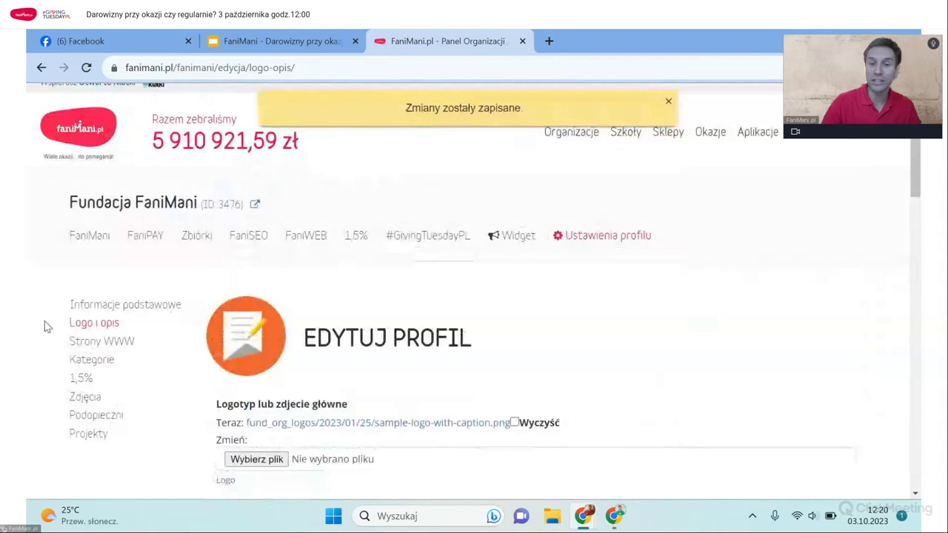
Open the "Strony WWW" section of the organisation's profile settings.
scroll(116, 256, "down", 2)
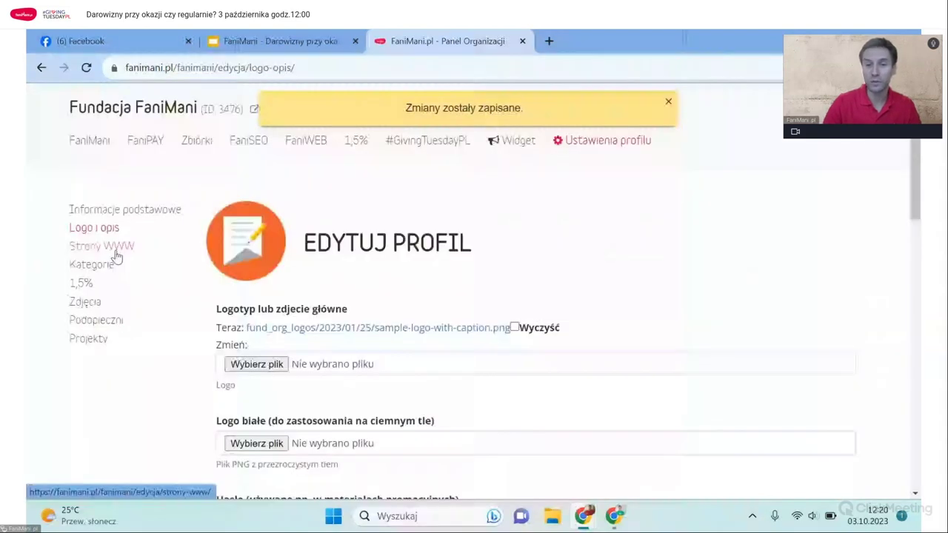
left_click(116, 252)
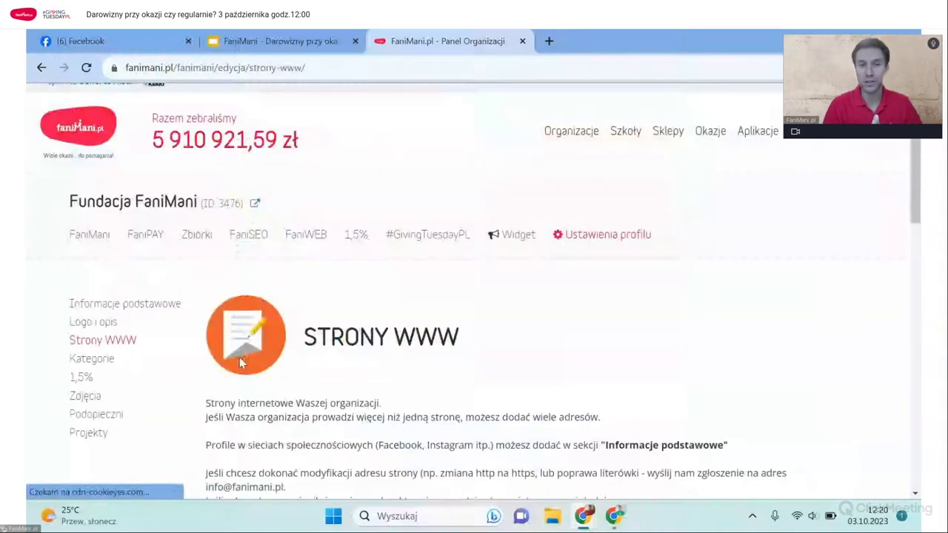
Examine the "Strony WWW" section, from the website address guidelines and domain table to the form for adding a new website.
scroll(239, 357, "down", 3)
scroll(239, 358, "up", 1)
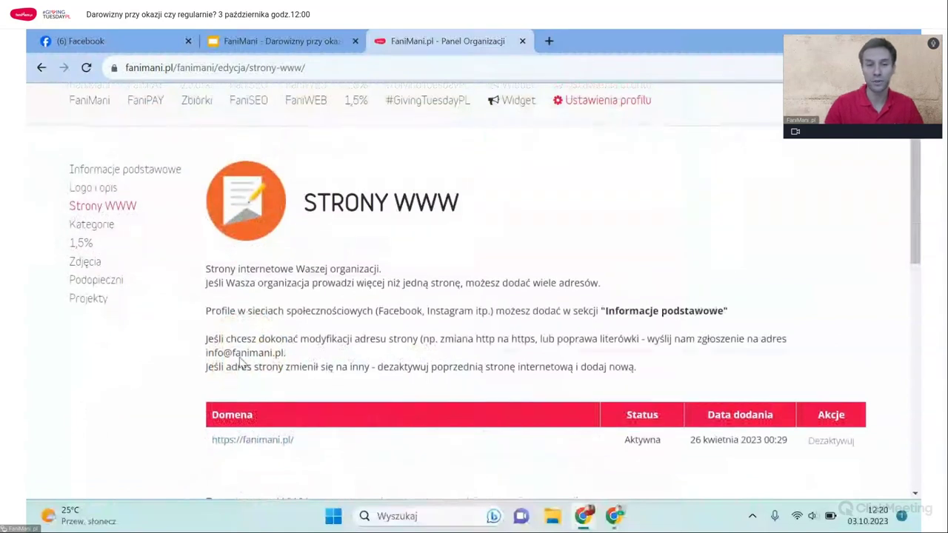
scroll(151, 397, "down", 1)
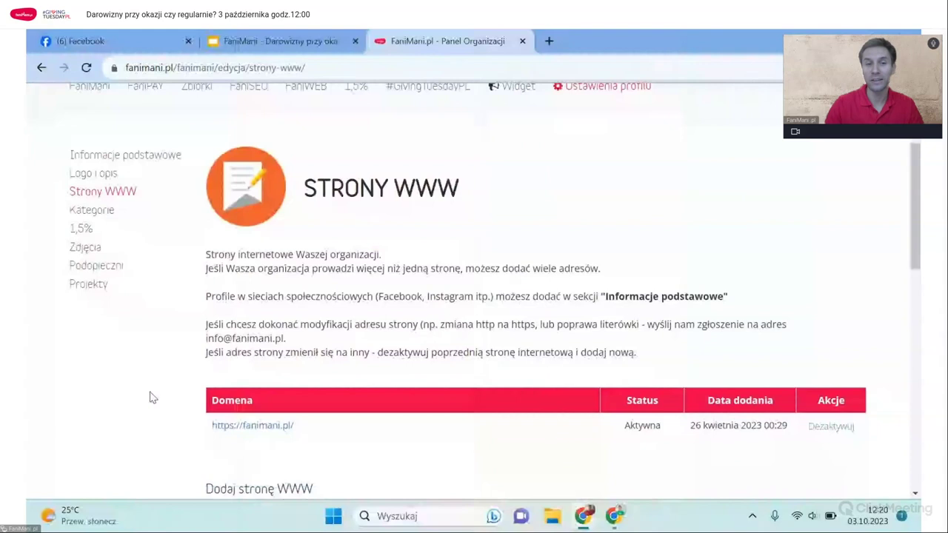
scroll(151, 398, "down", 3)
scroll(151, 398, "down", 1)
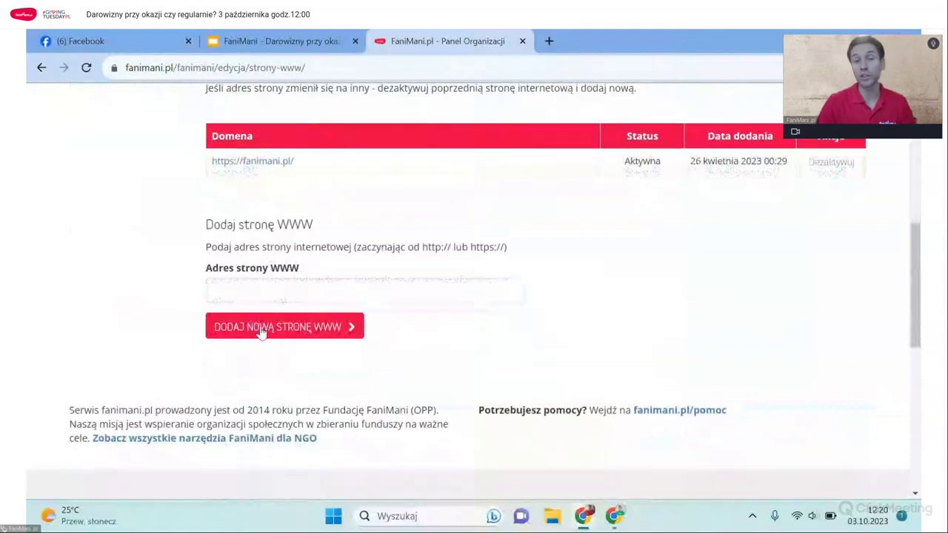
scroll(160, 291, "up", 1)
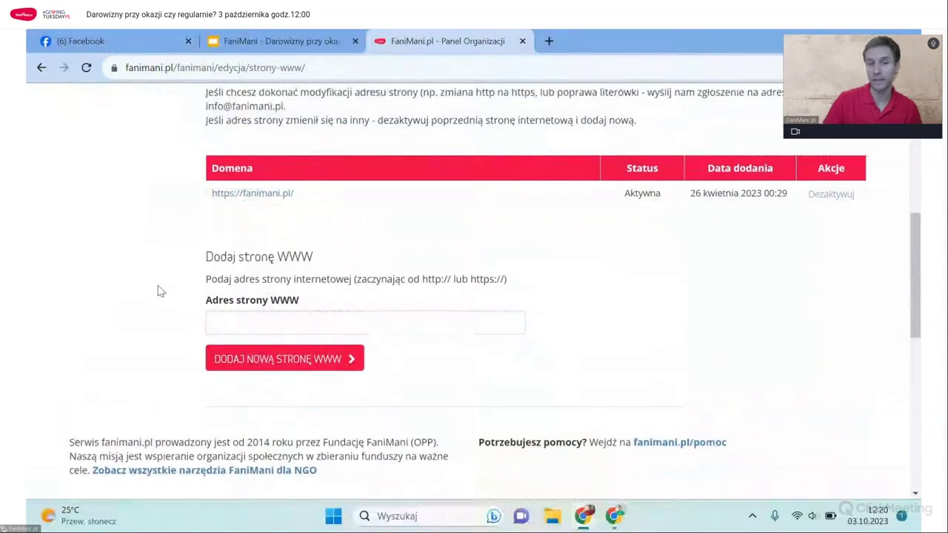
scroll(161, 291, "up", 2)
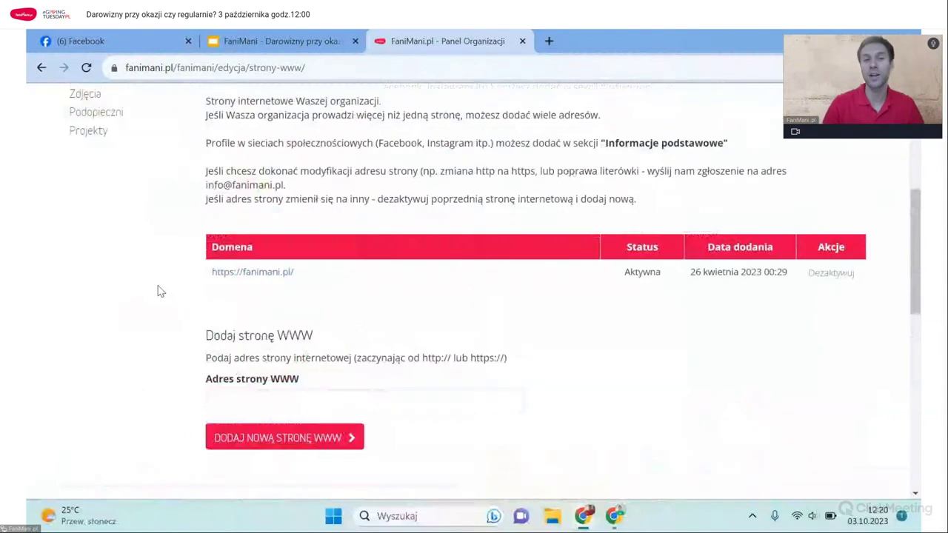
scroll(161, 291, "up", 3)
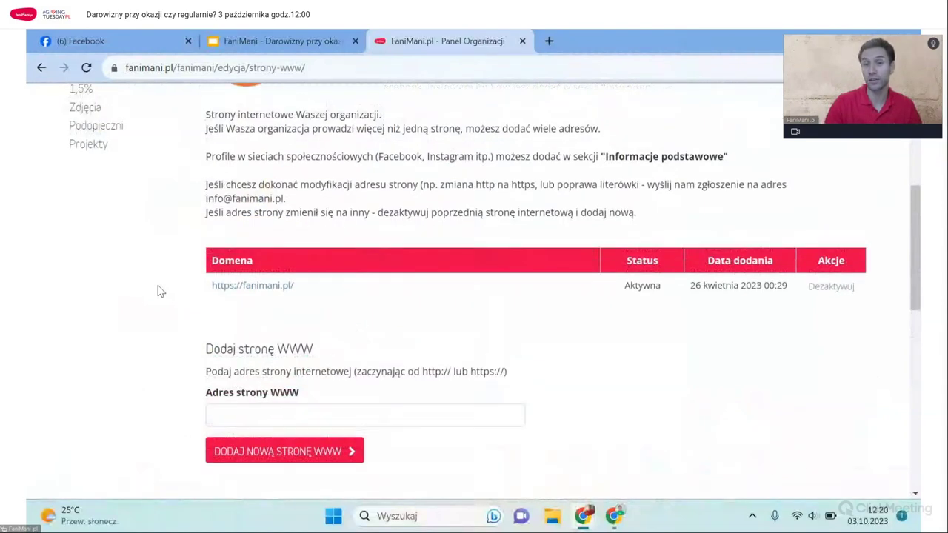
scroll(161, 290, "up", 1)
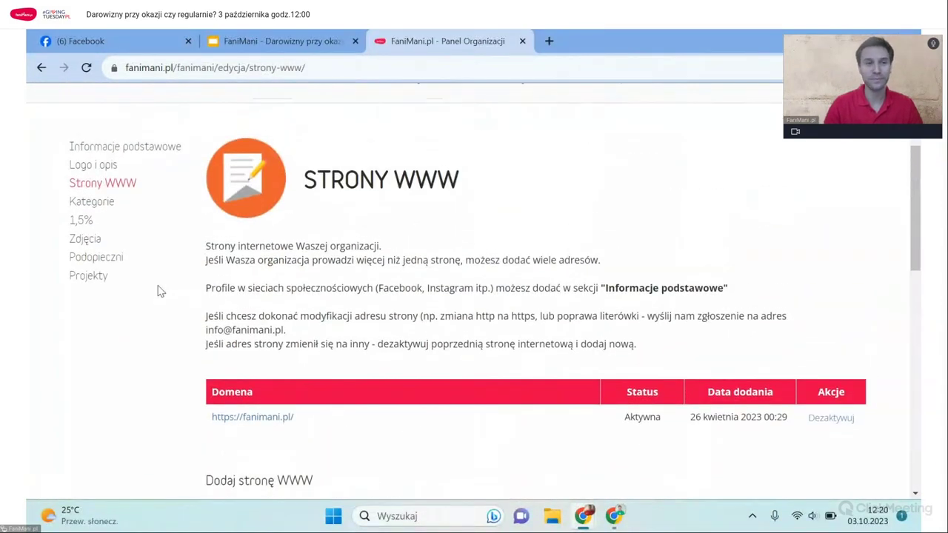
Open the "Zdjęcia" section of the organisation's profile settings and check its photo upload area and existing pictures.
left_click(80, 239)
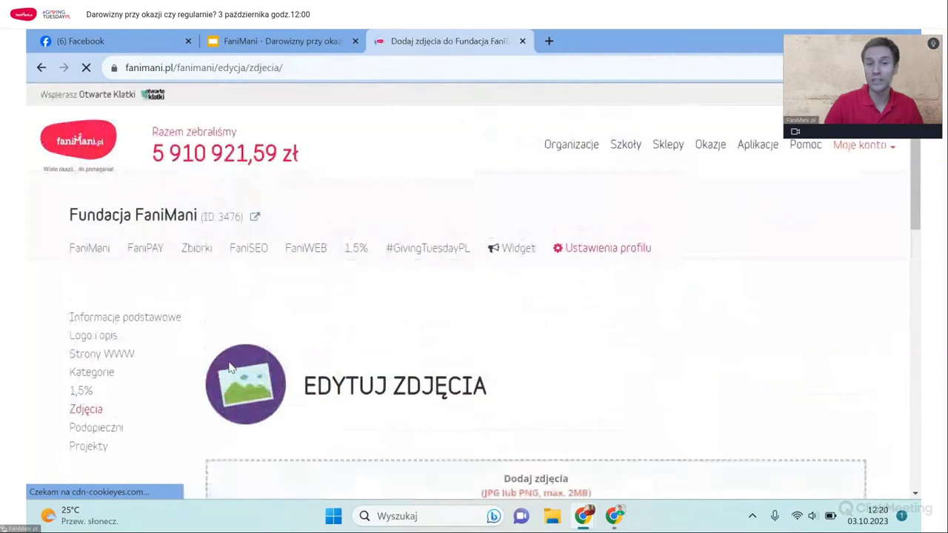
scroll(230, 367, "down", 2)
scroll(230, 367, "down", 3)
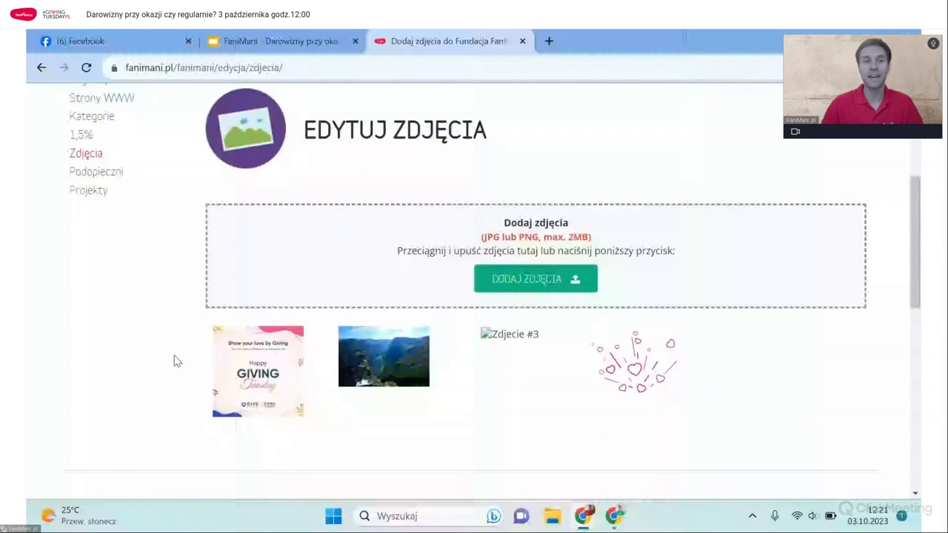
scroll(175, 361, "up", 1)
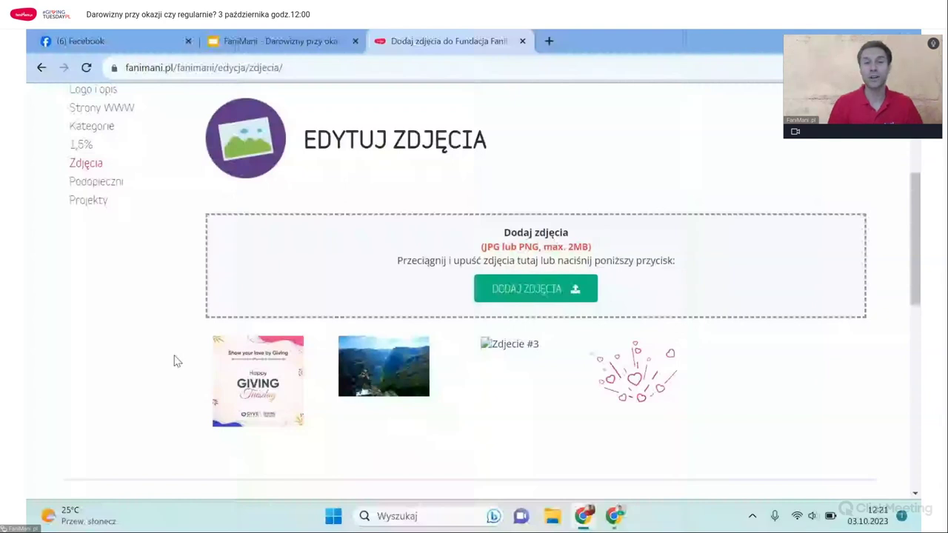
scroll(175, 360, "up", 2)
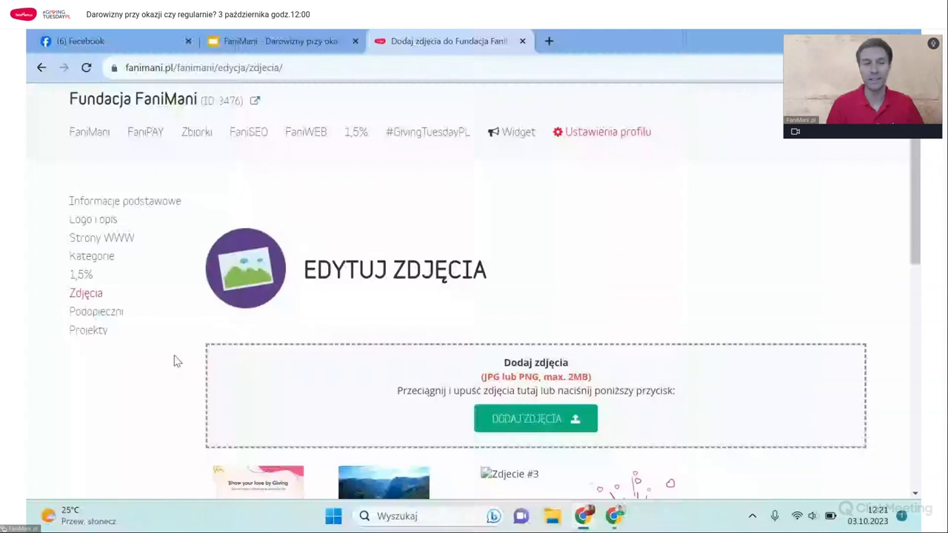
Open the public profile page of Fundacja FaniMani from the link beside the organisation's name.
scroll(319, 216, "up", 1)
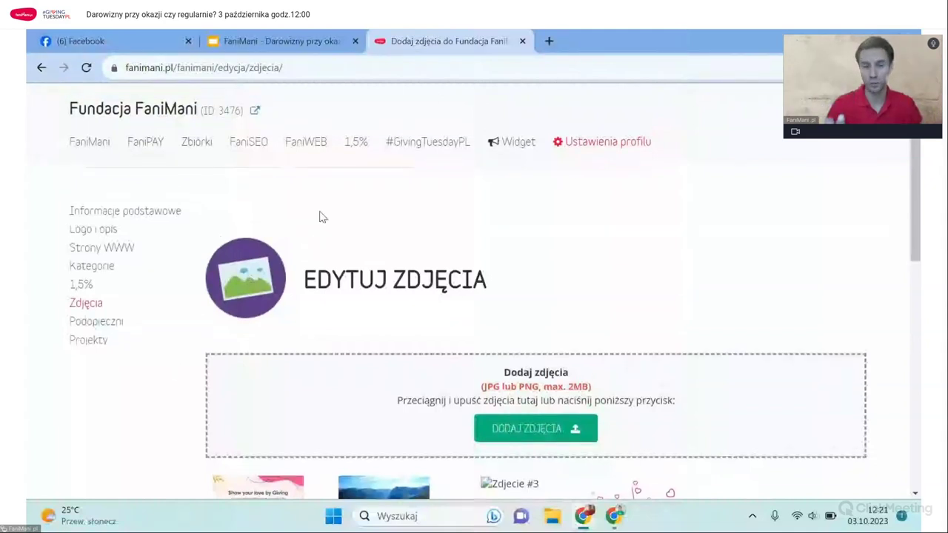
scroll(258, 205, "up", 2)
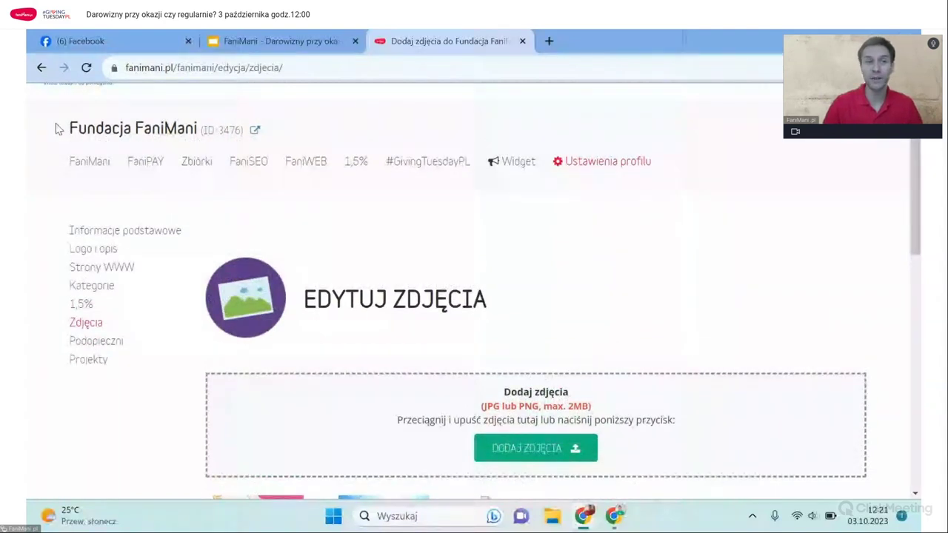
left_click_drag(70, 130, 197, 134)
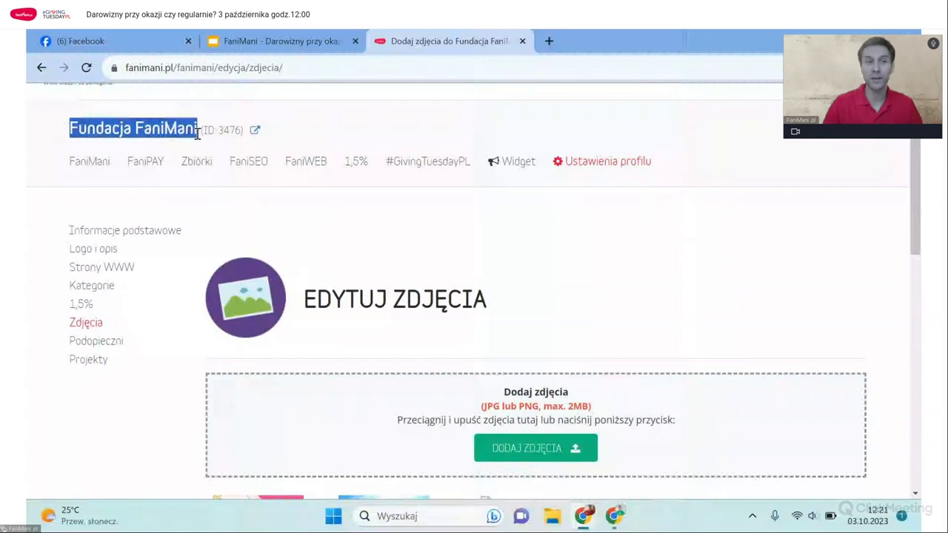
left_click(255, 135)
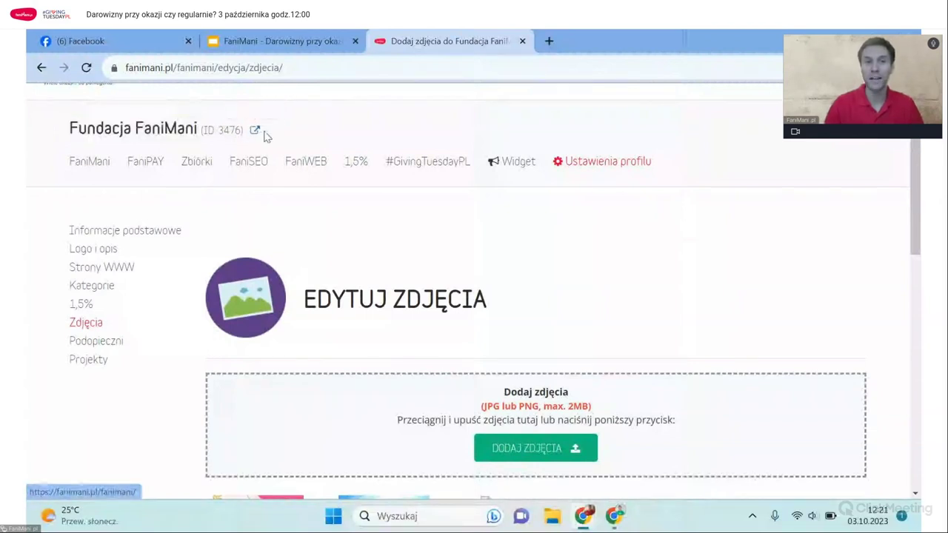
left_click(255, 132)
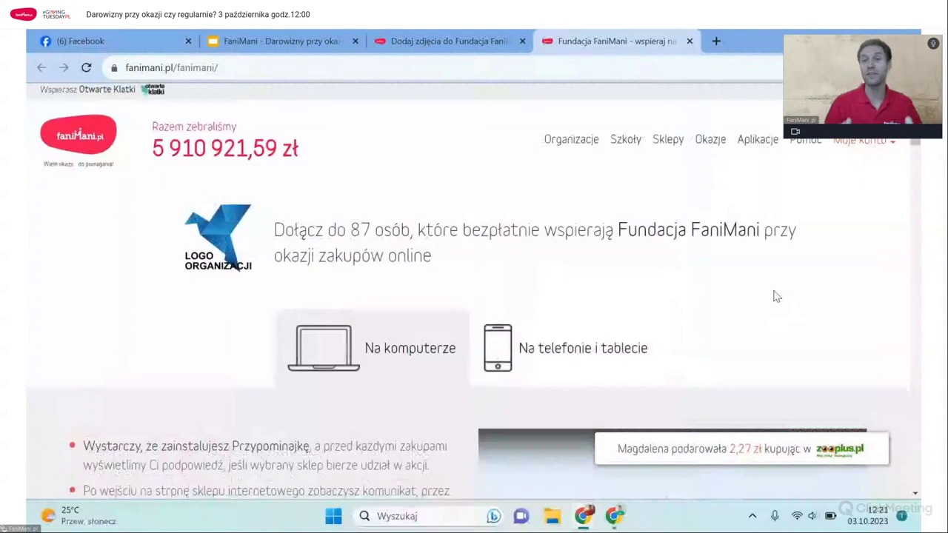
Review the "Na komputerze" part of the public profile, with its Przypominajka instructions, extension installation option and video.
scroll(776, 296, "down", 1)
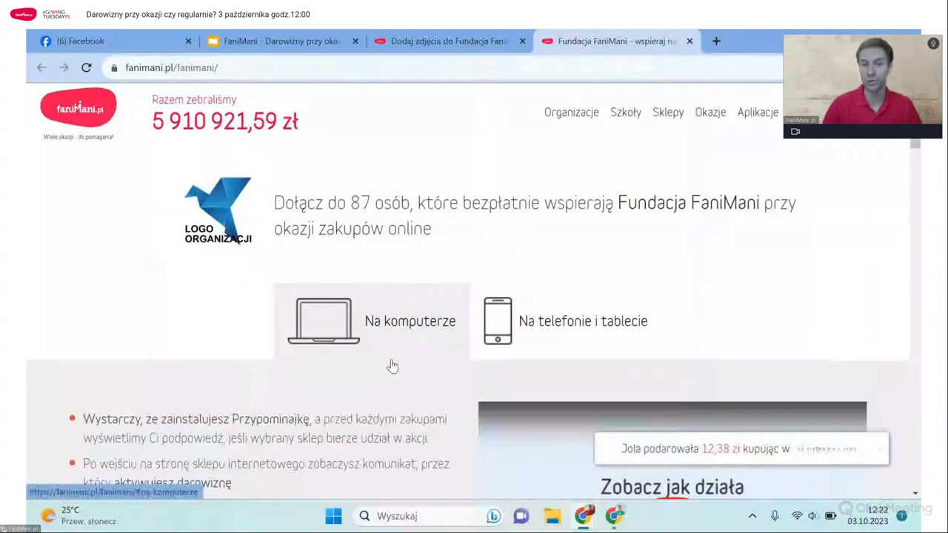
scroll(393, 366, "down", 1)
scroll(393, 365, "down", 1)
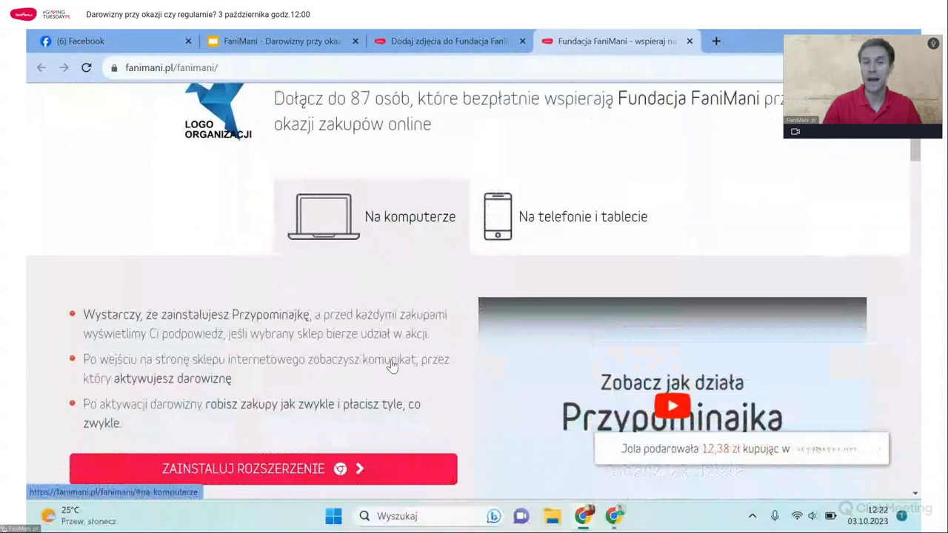
scroll(393, 366, "down", 1)
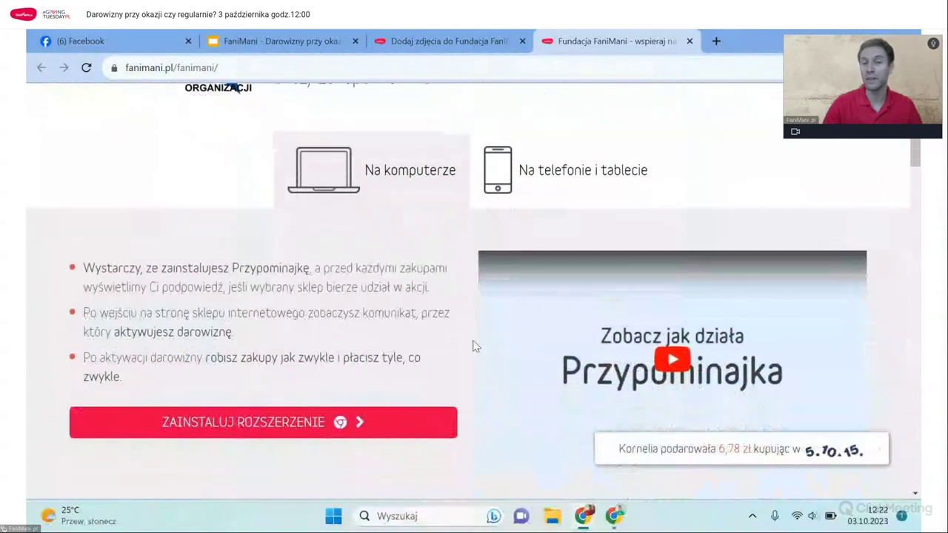
scroll(475, 346, "down", 1)
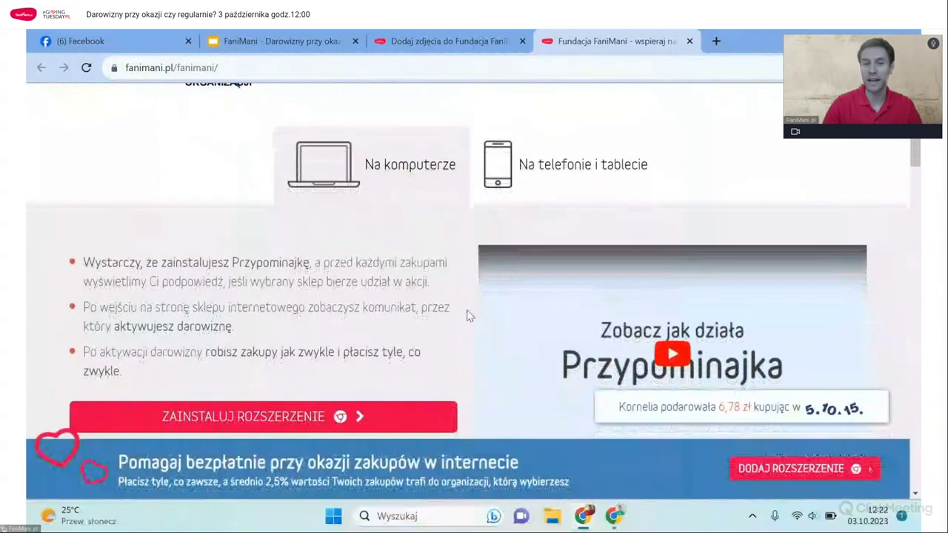
scroll(519, 304, "down", 1)
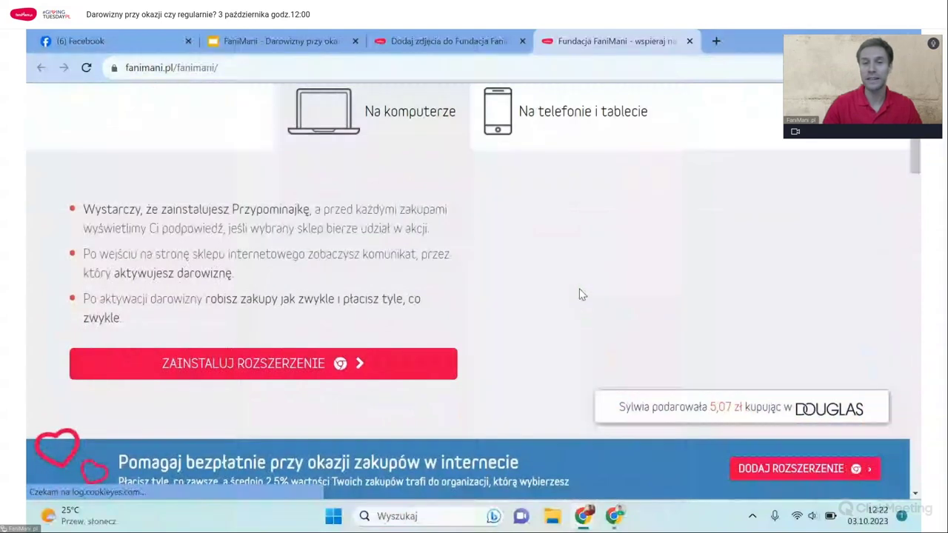
scroll(581, 294, "down", 1)
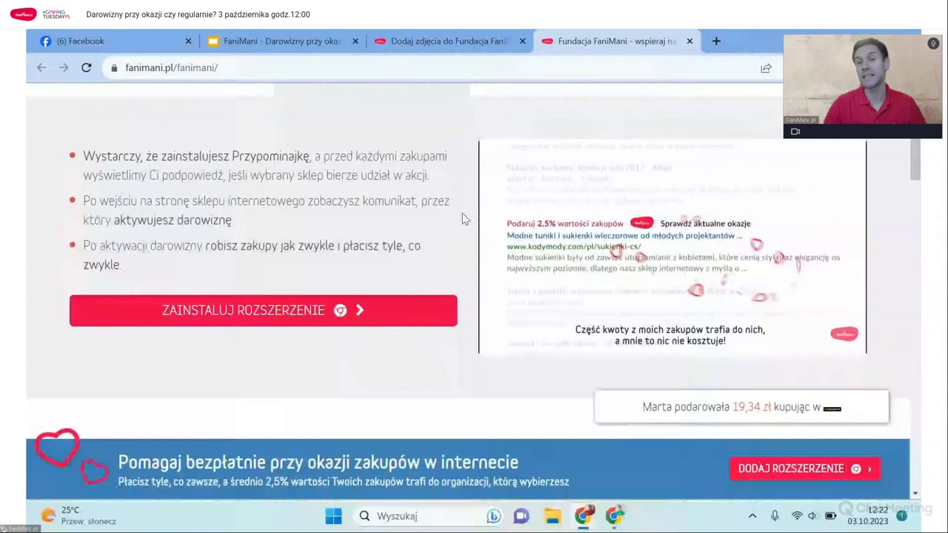
Examine the partner shop list on the public profile, highlighting donation rates of individual shops such as Douglas, Smyk and Booking.com.
scroll(462, 219, "down", 5)
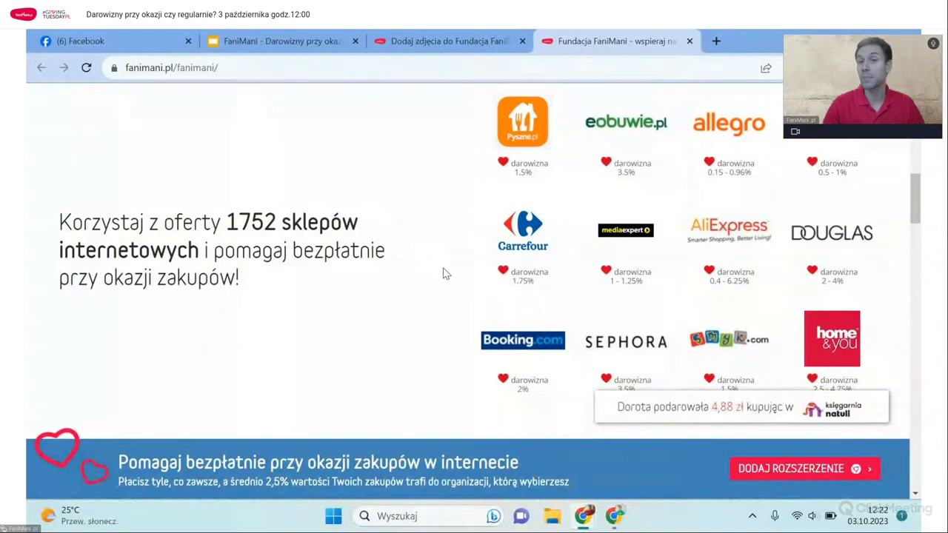
left_click_drag(508, 158, 651, 174)
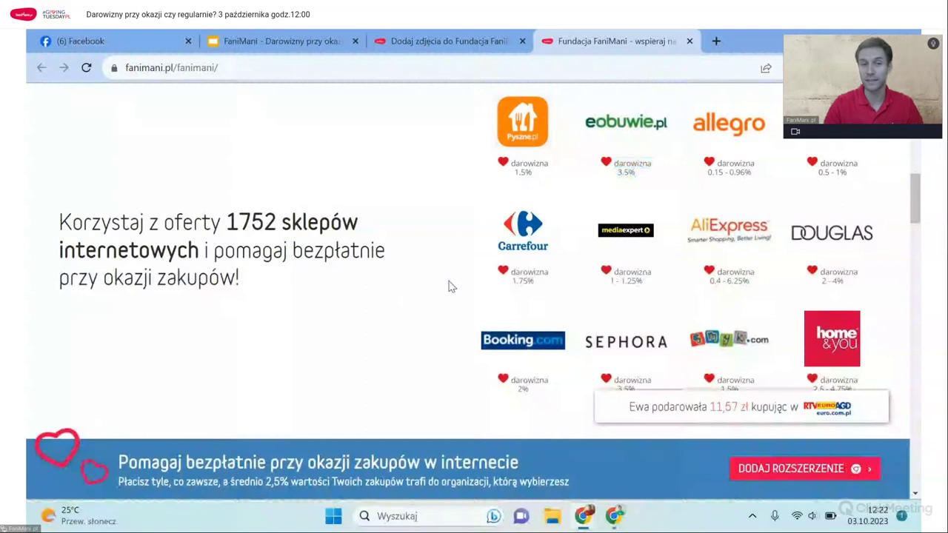
left_click(448, 287)
scroll(449, 287, "down", 1)
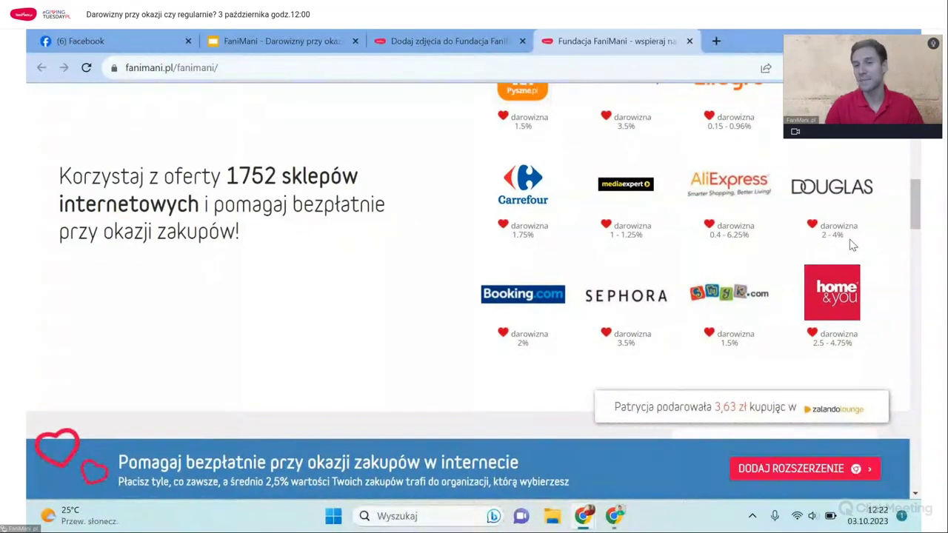
left_click_drag(848, 242, 822, 236)
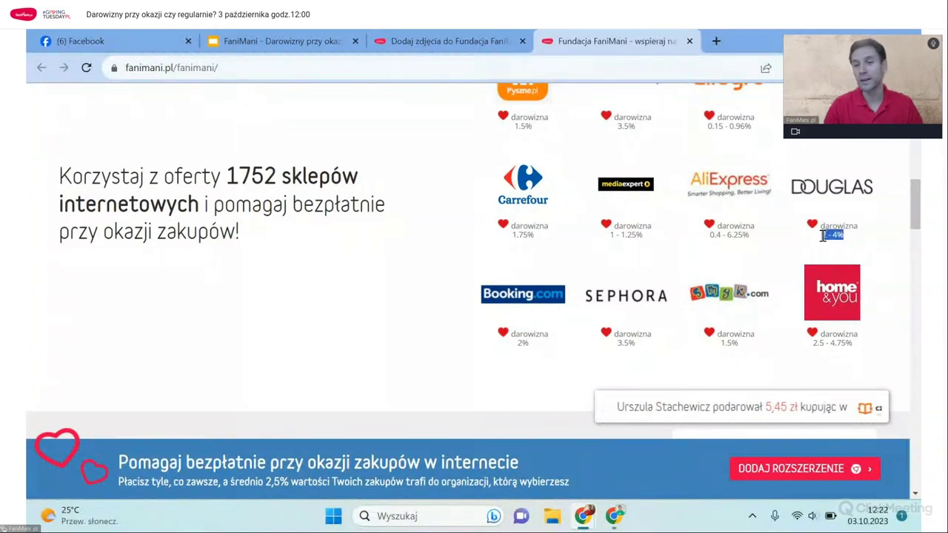
left_click_drag(738, 345, 716, 352)
left_click_drag(536, 345, 522, 339)
left_click(393, 298)
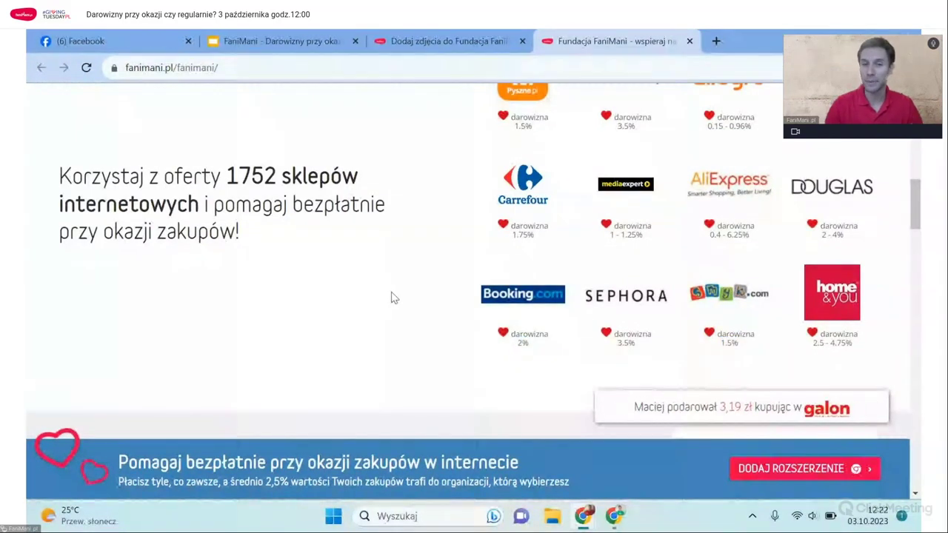
scroll(392, 298, "up", 1)
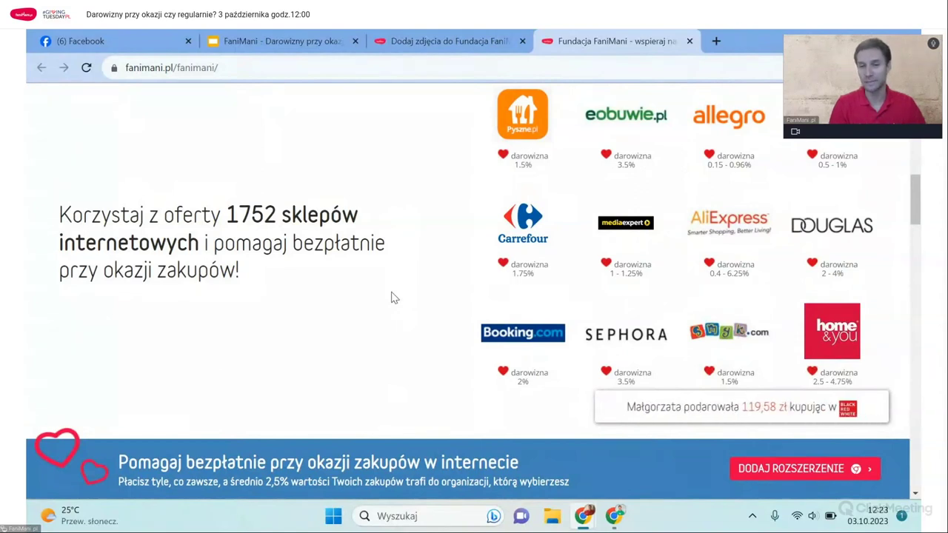
scroll(394, 297, "down", 1)
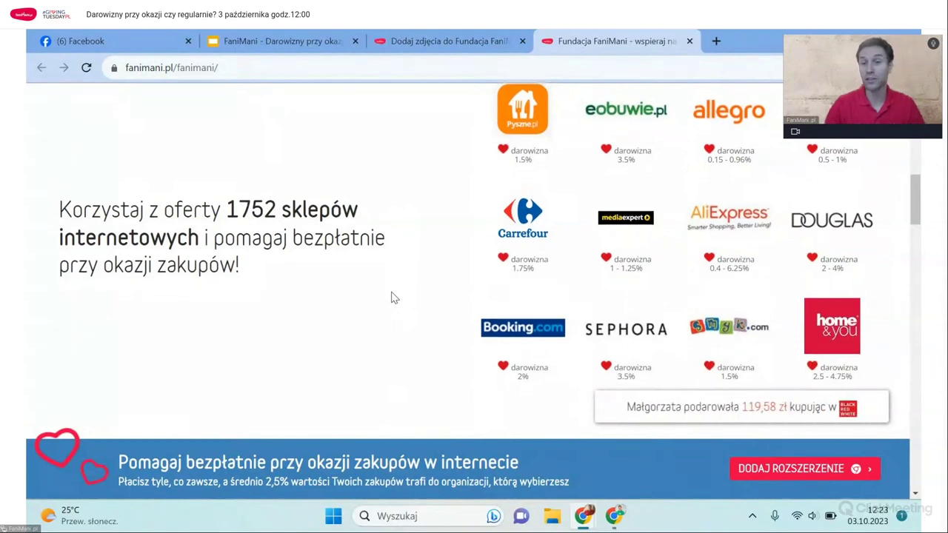
Go through the graphic explaining how shopping donations work and the organisation's logo and fund purpose on the public profile.
scroll(394, 298, "down", 1)
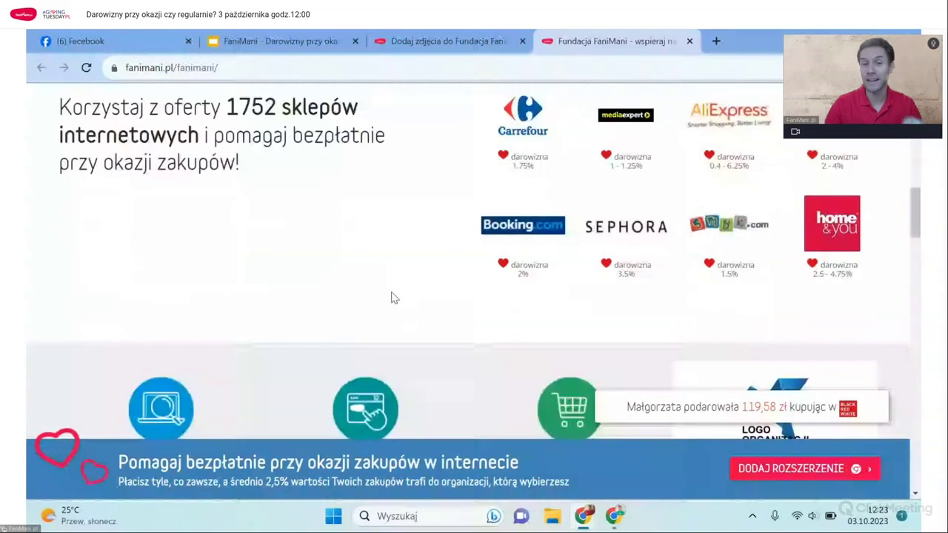
scroll(394, 298, "down", 2)
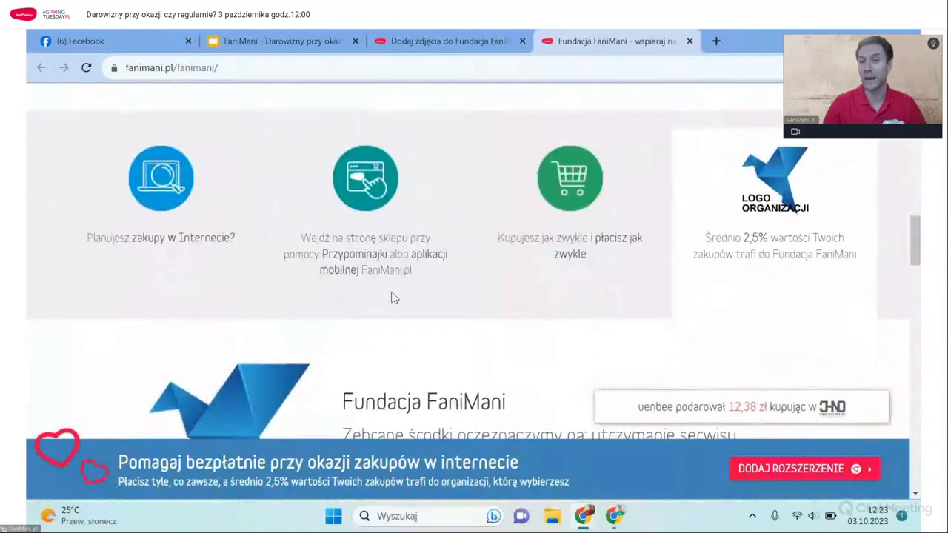
scroll(394, 297, "down", 1)
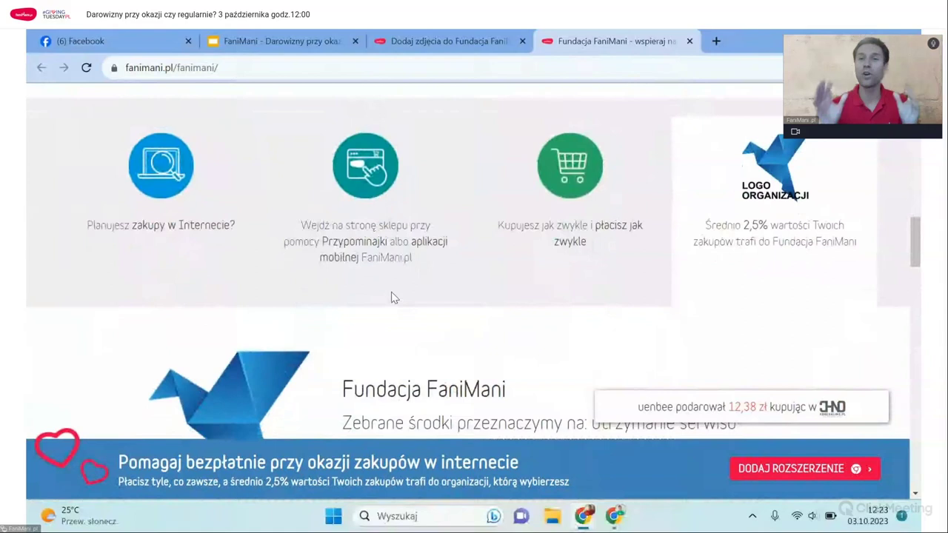
scroll(394, 298, "down", 1)
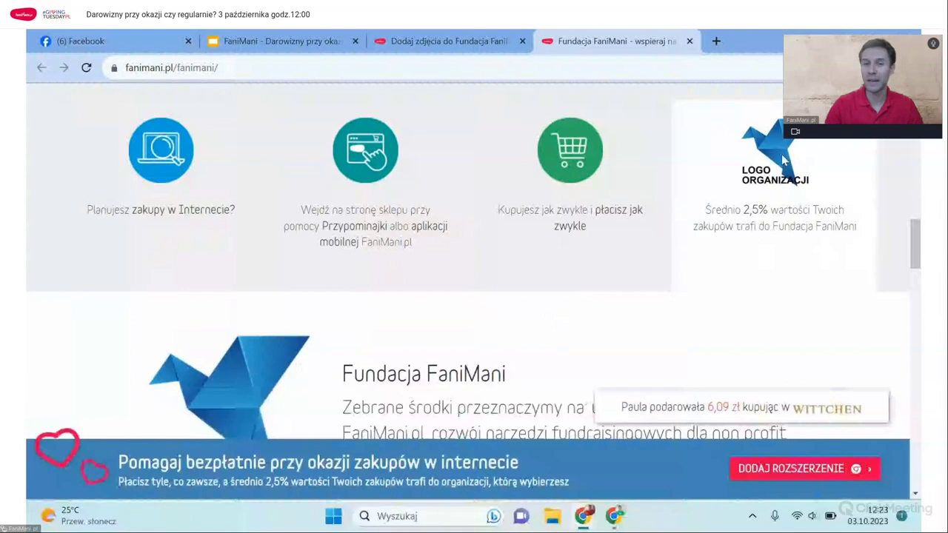
scroll(566, 295, "down", 1)
scroll(566, 295, "down", 2)
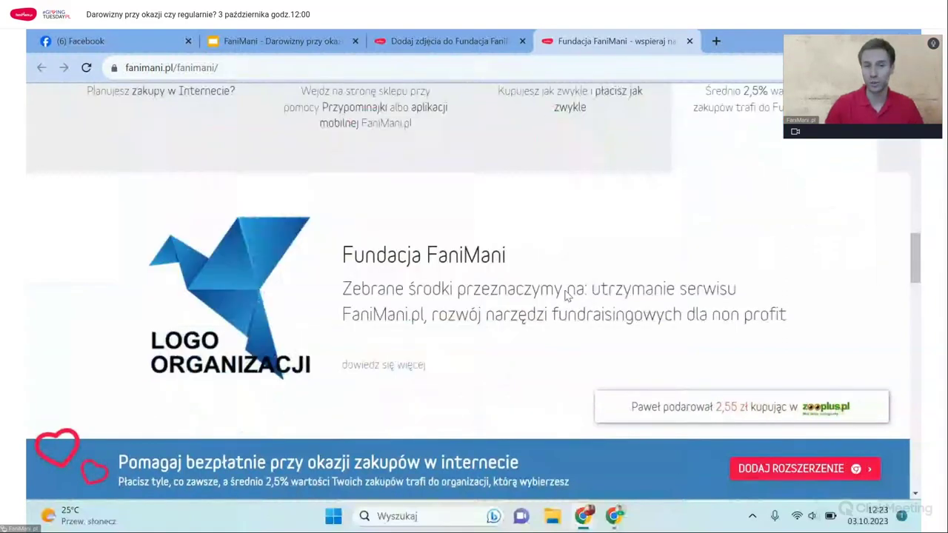
scroll(566, 295, "down", 1)
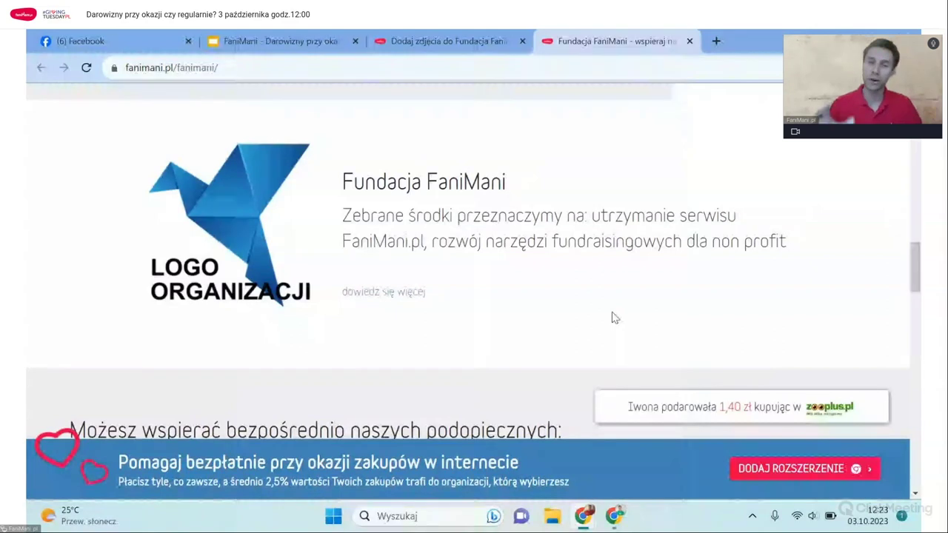
Expand the "dowiedz się więcej" section of Fundacja FaniMani, highlight part of the mission description and view the landscape gallery photo enlarged.
left_click(404, 295)
scroll(524, 316, "down", 2)
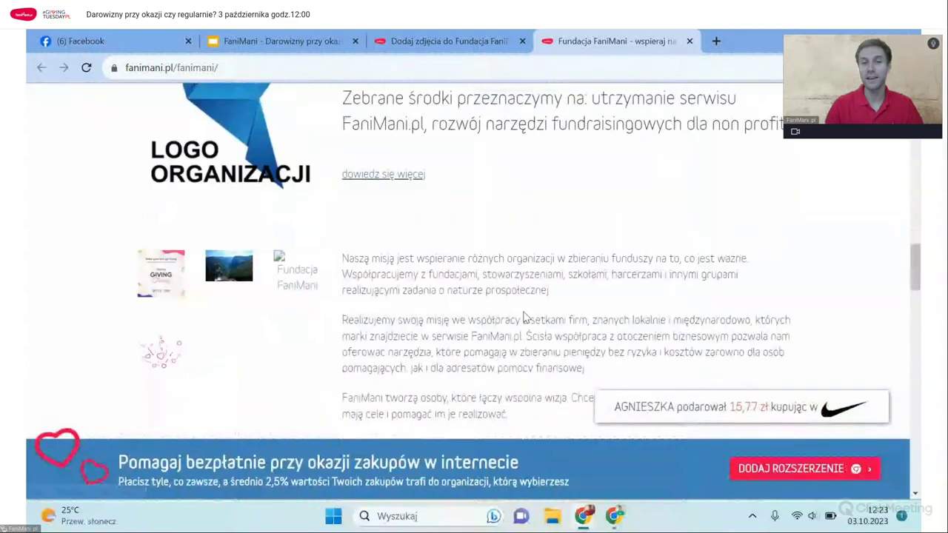
scroll(524, 317, "down", 1)
left_click_drag(398, 192, 554, 315)
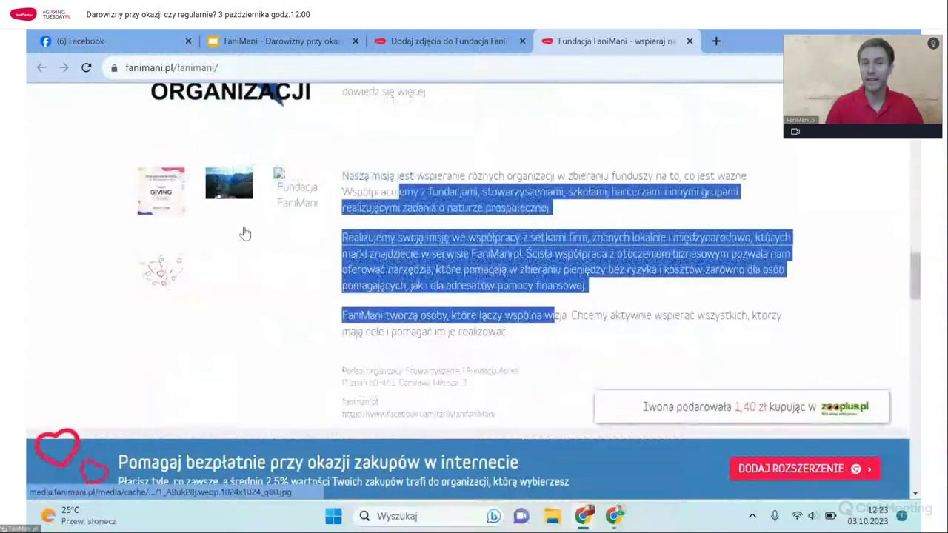
left_click(245, 233)
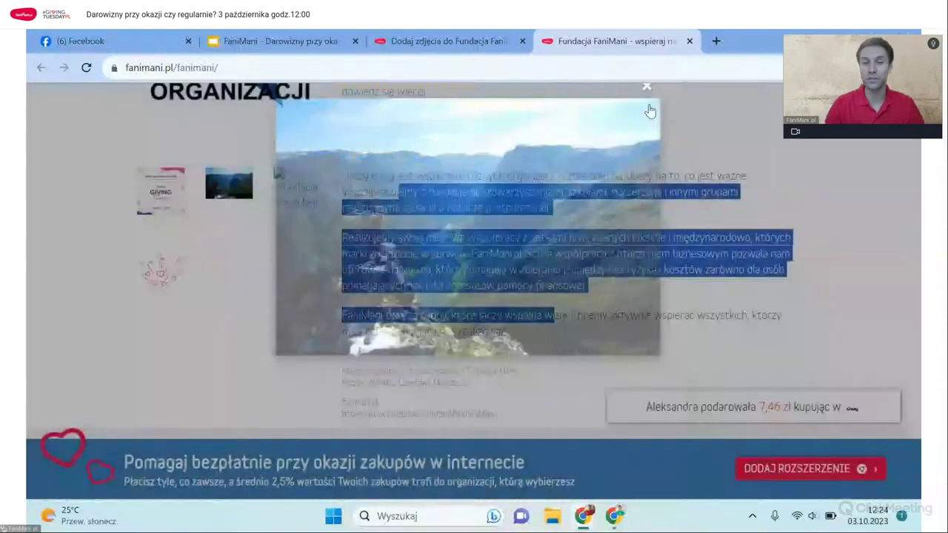
left_click(650, 108)
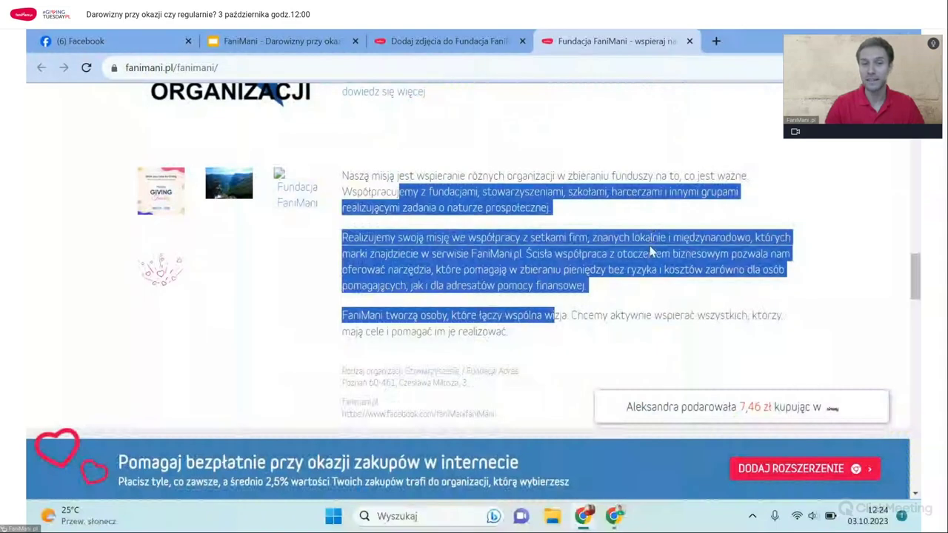
Highlight the organisation type and address lines below the mission description of Fundacja FaniMani.
scroll(570, 267, "down", 2)
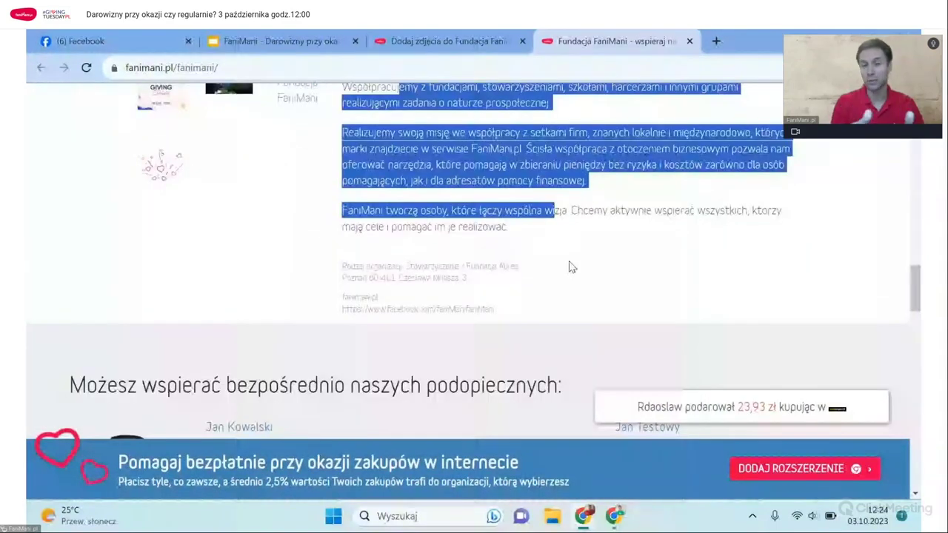
left_click_drag(511, 280, 426, 252)
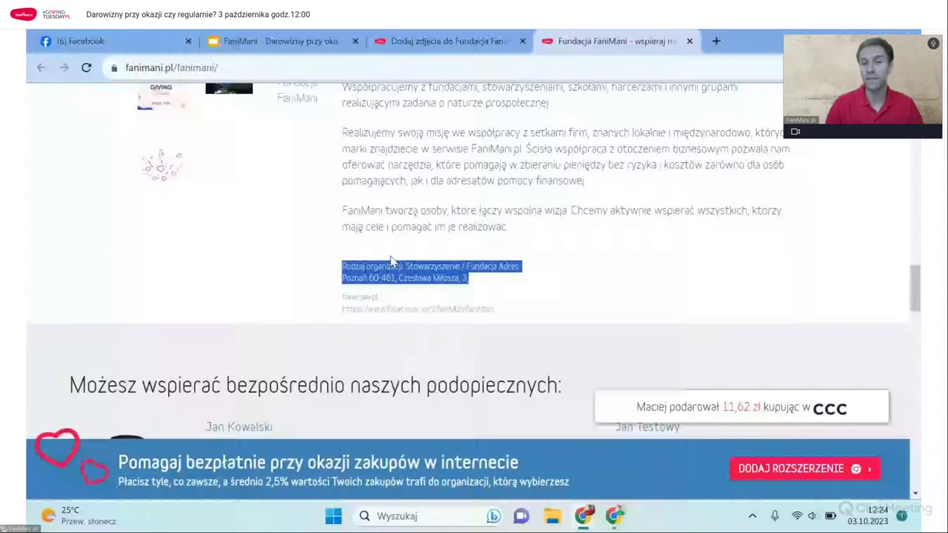
left_click(556, 250)
scroll(556, 250, "up", 2)
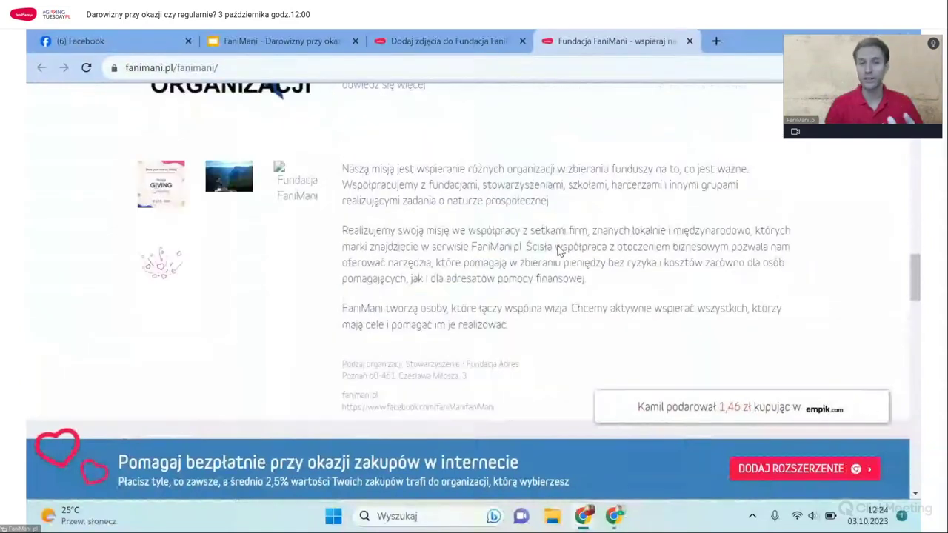
scroll(559, 251, "up", 1)
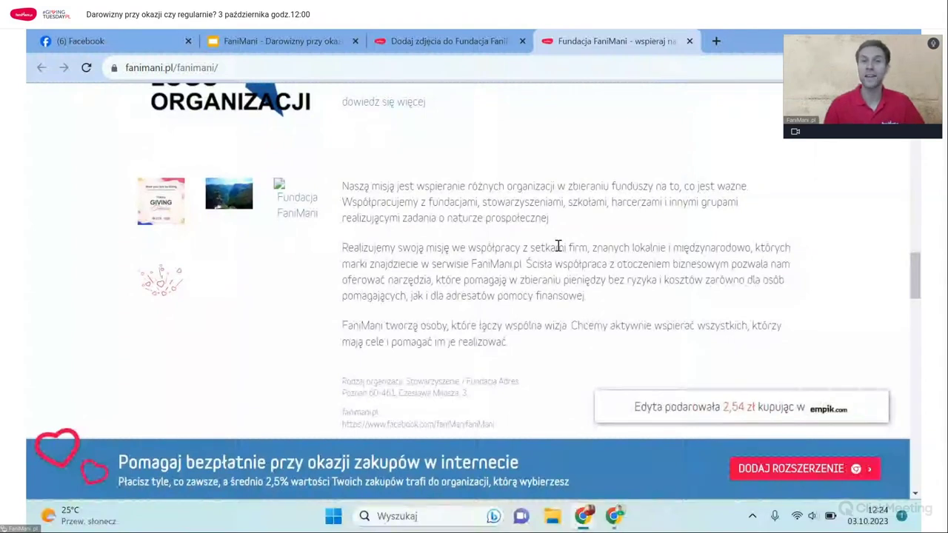
Leave the Fundacja FaniMani profile and open the public profile page of Otwarte Klatki.
scroll(558, 246, "up", 2)
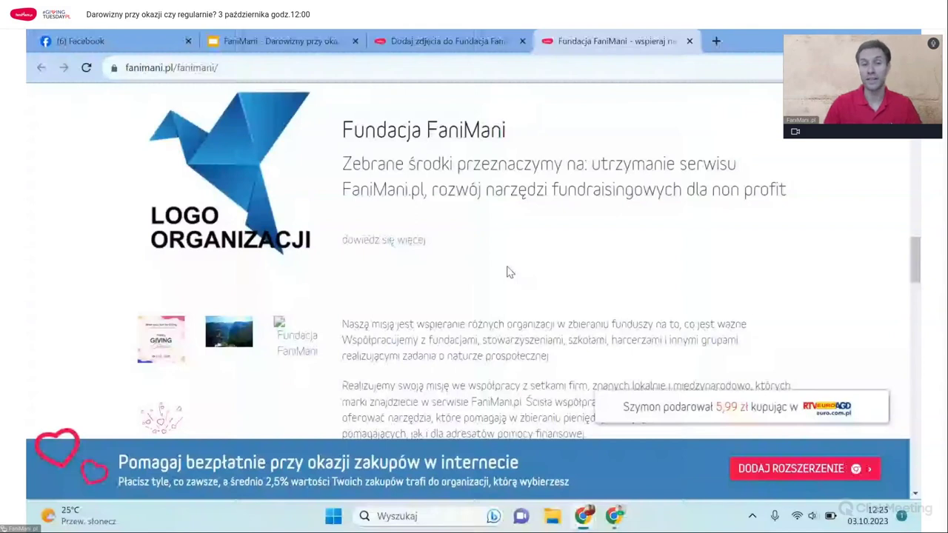
scroll(523, 275, "up", 1)
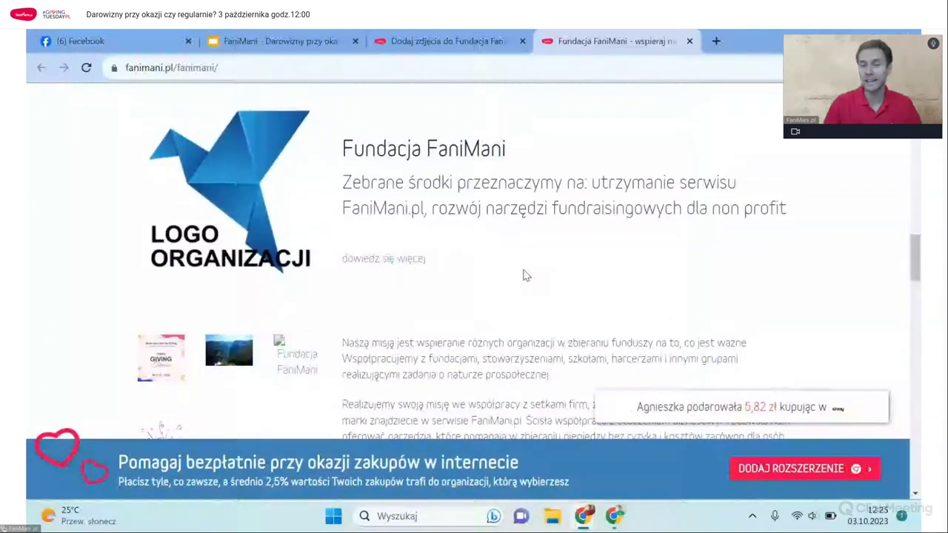
scroll(522, 275, "up", 1)
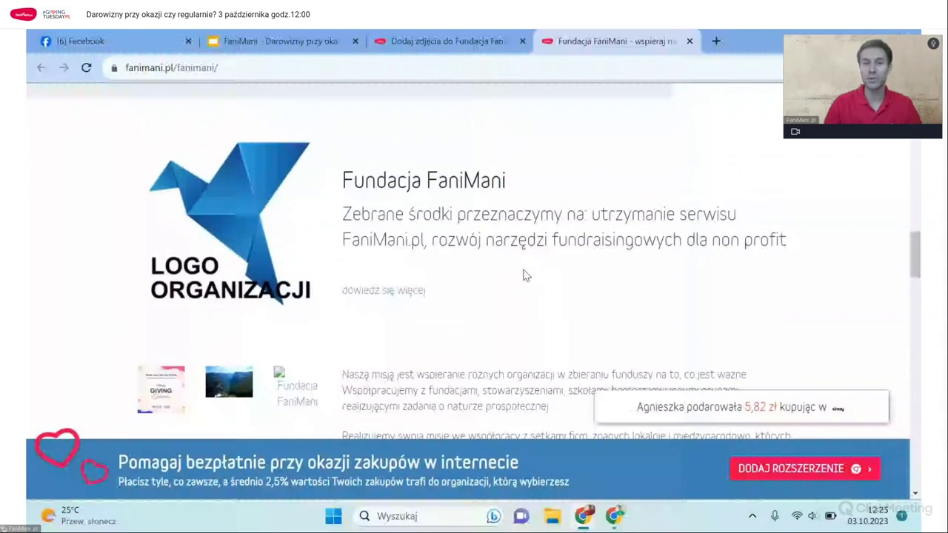
scroll(523, 276, "up", 5)
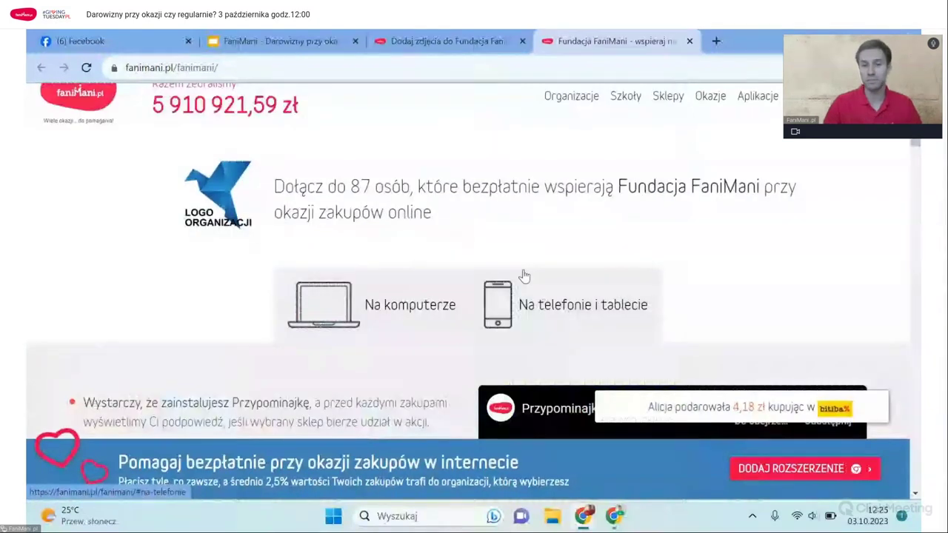
left_click(523, 275)
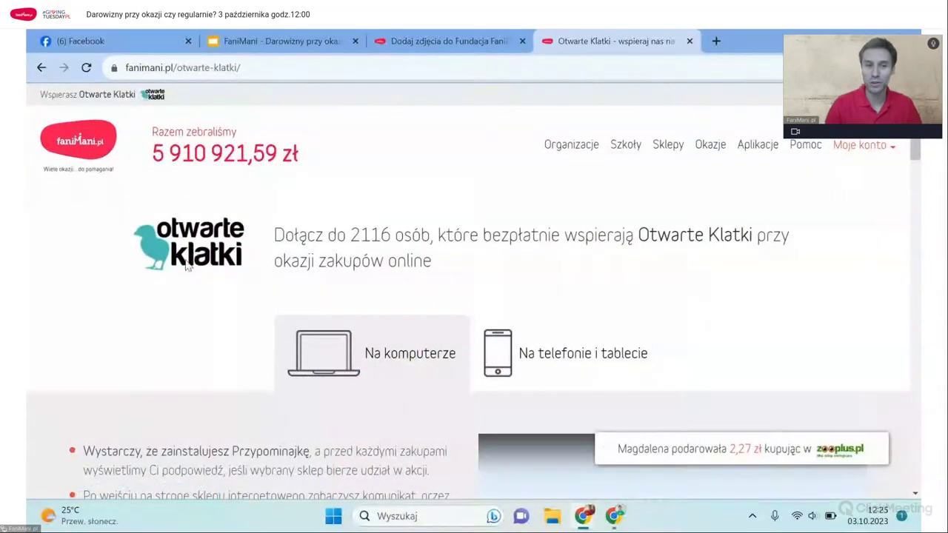
Review the "Na komputerze" instructions on the Otwarte Klatki profile and the Android and iOS download options under "Na telefonie i tablecie".
scroll(537, 270, "down", 1)
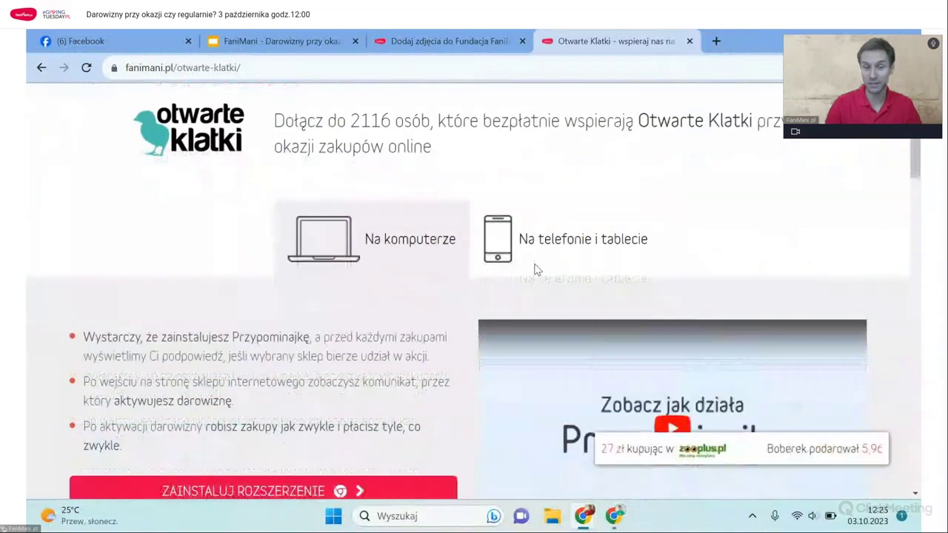
scroll(384, 297, "down", 1)
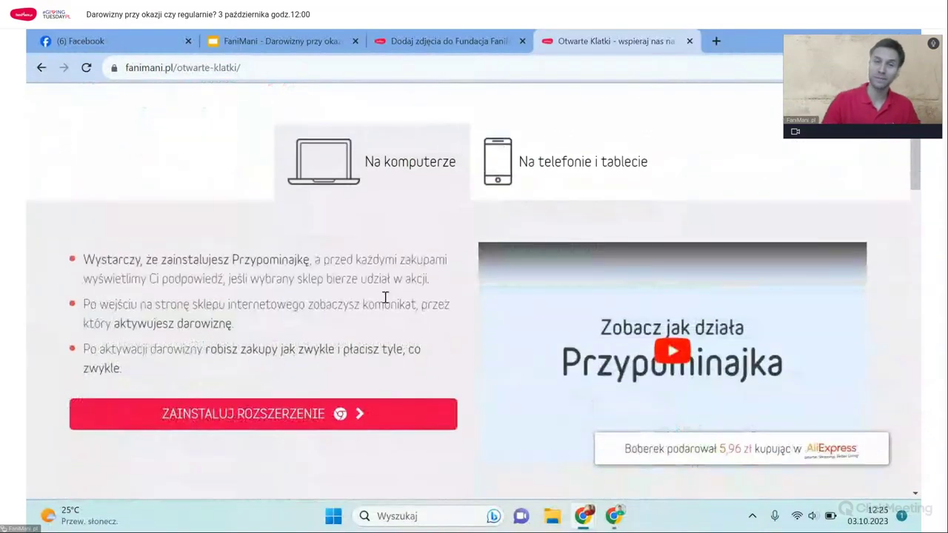
scroll(384, 297, "down", 1)
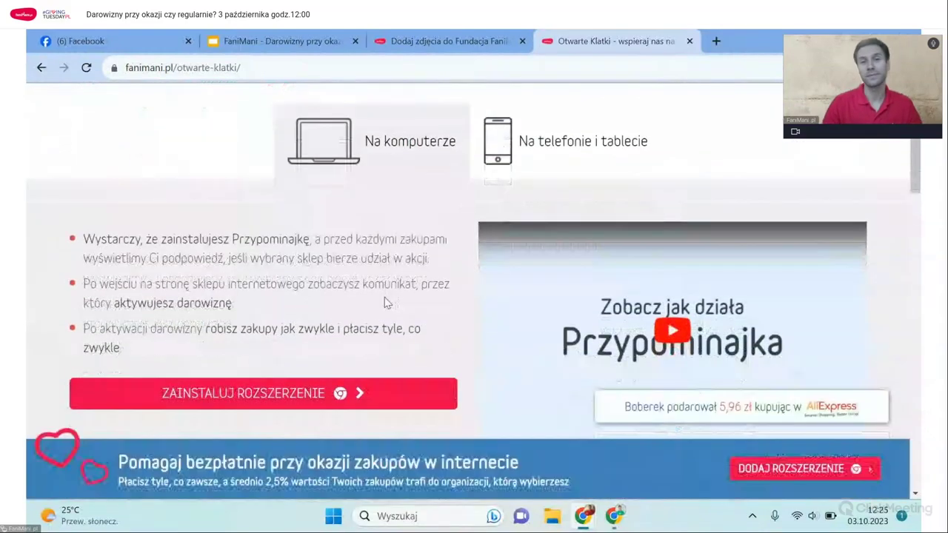
left_click(573, 163)
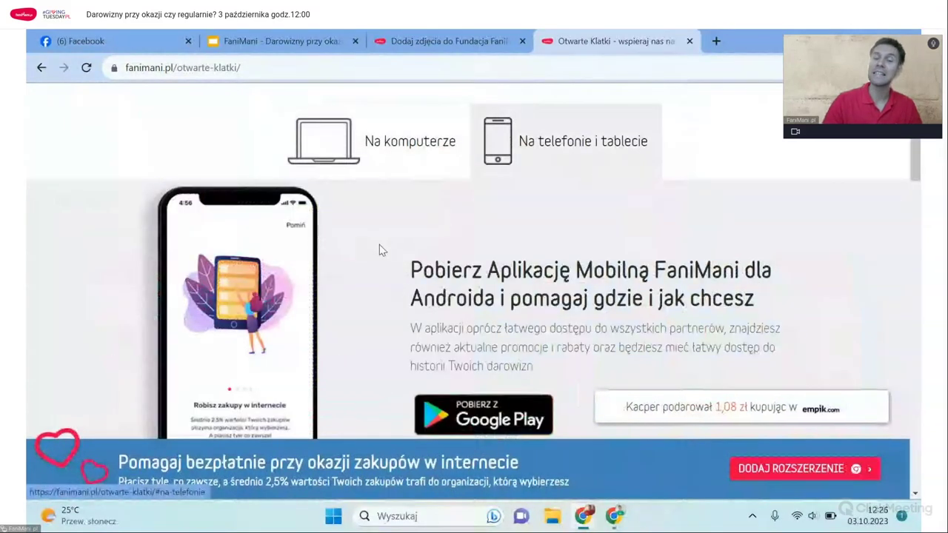
scroll(380, 244, "down", 3)
scroll(380, 244, "up", 2)
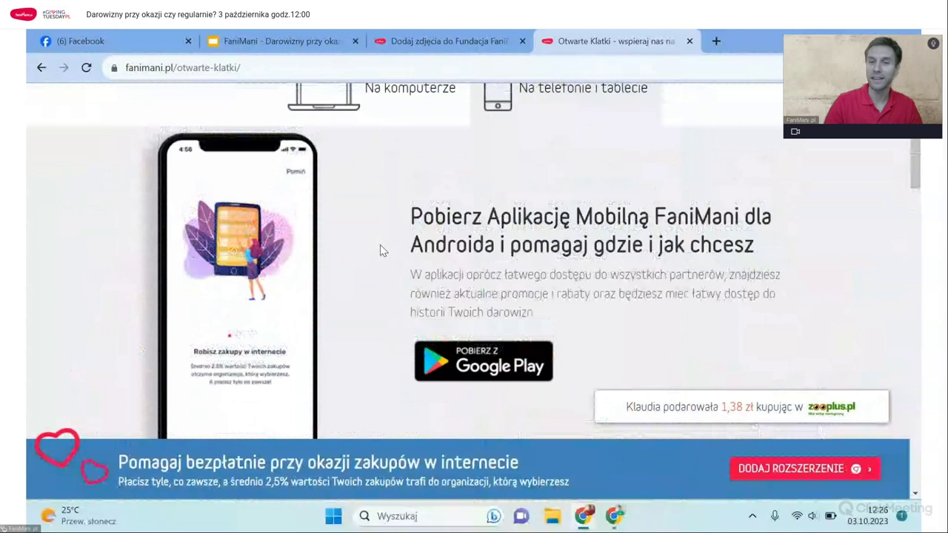
scroll(380, 250, "down", 1)
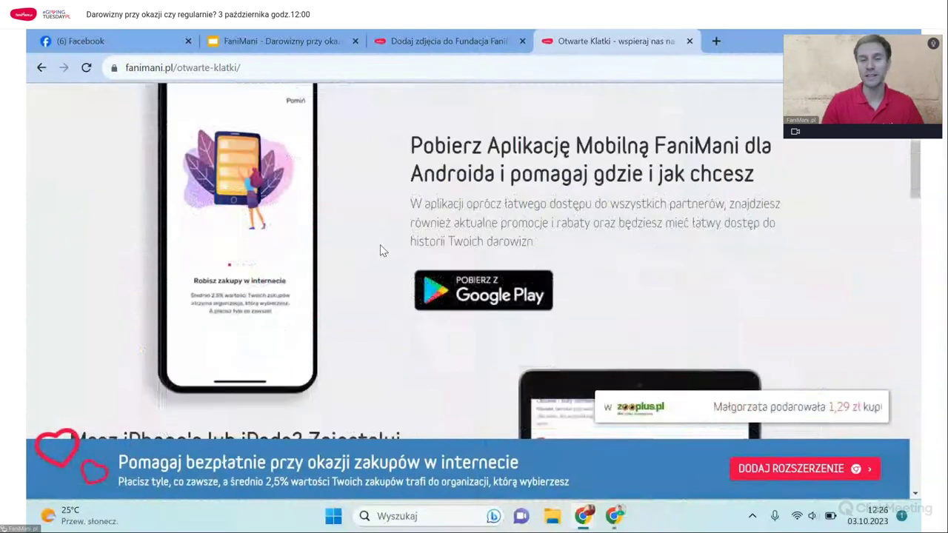
scroll(380, 248, "down", 5)
scroll(381, 248, "down", 1)
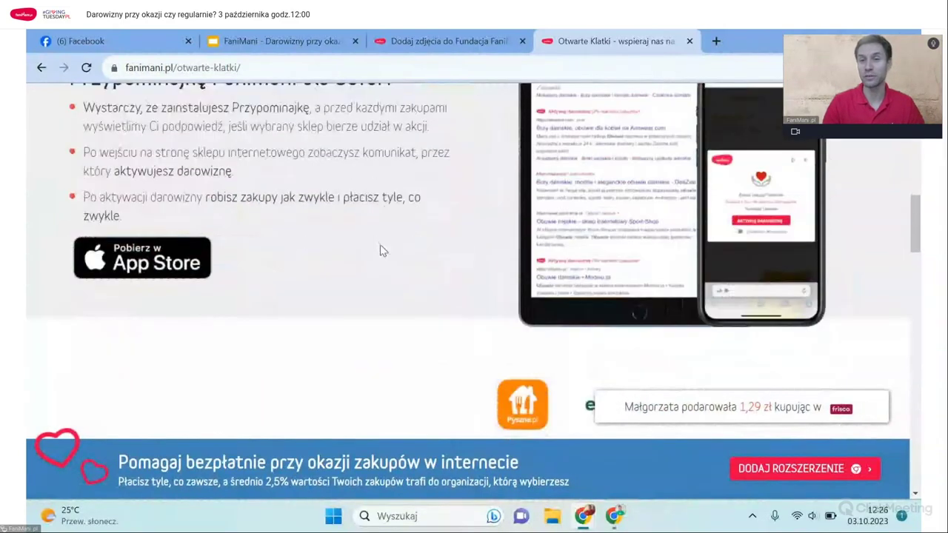
Go through Otwarte Klatki's partner shop list and donation graphic, highlighting the phrase about the average 2,5% of purchase value.
scroll(380, 250, "down", 3)
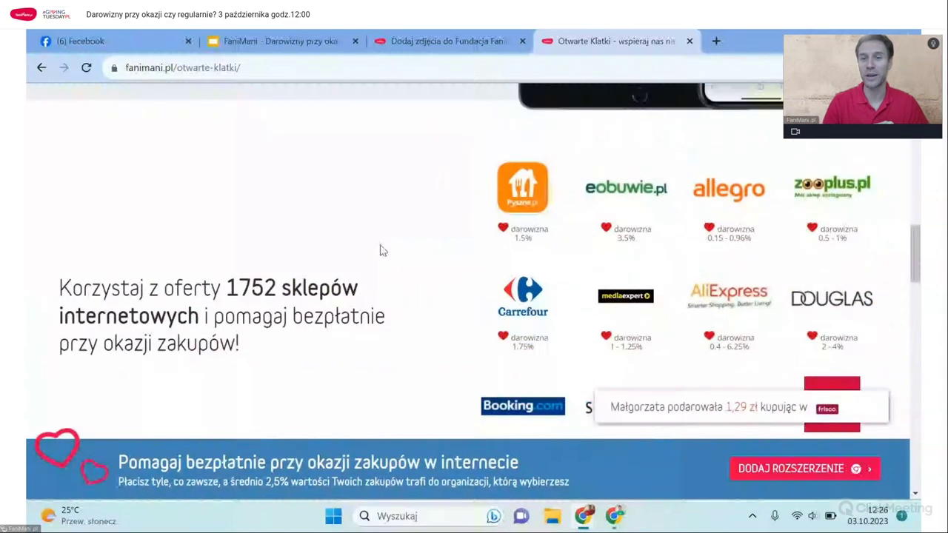
scroll(381, 250, "down", 1)
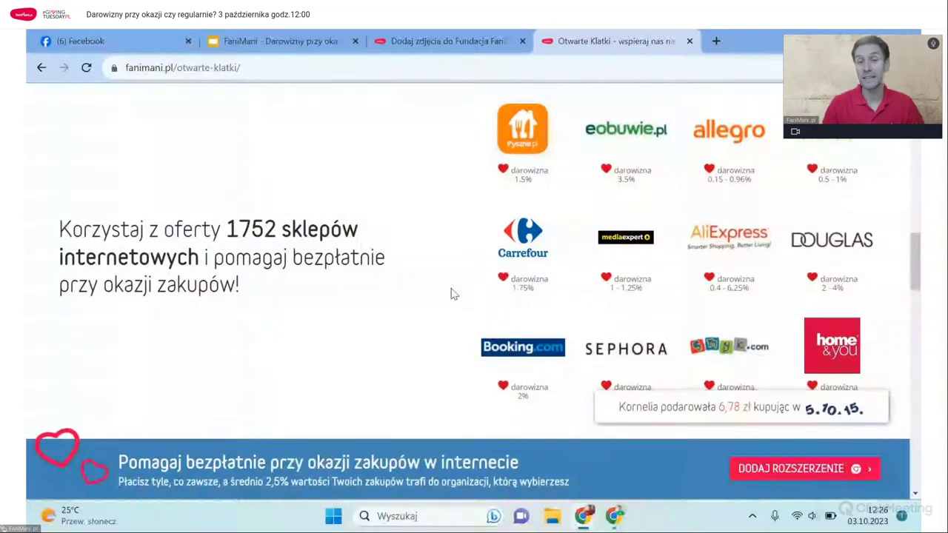
scroll(453, 294, "down", 1)
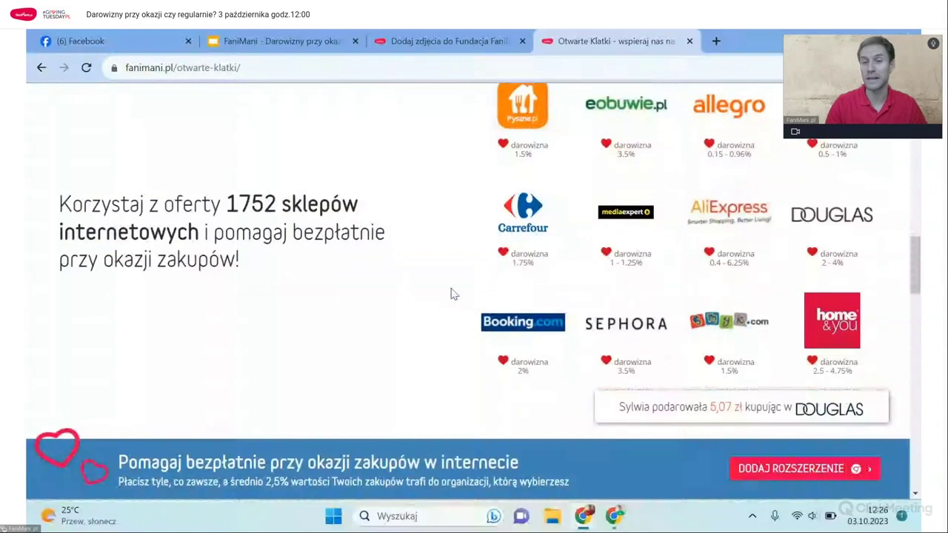
scroll(453, 294, "down", 3)
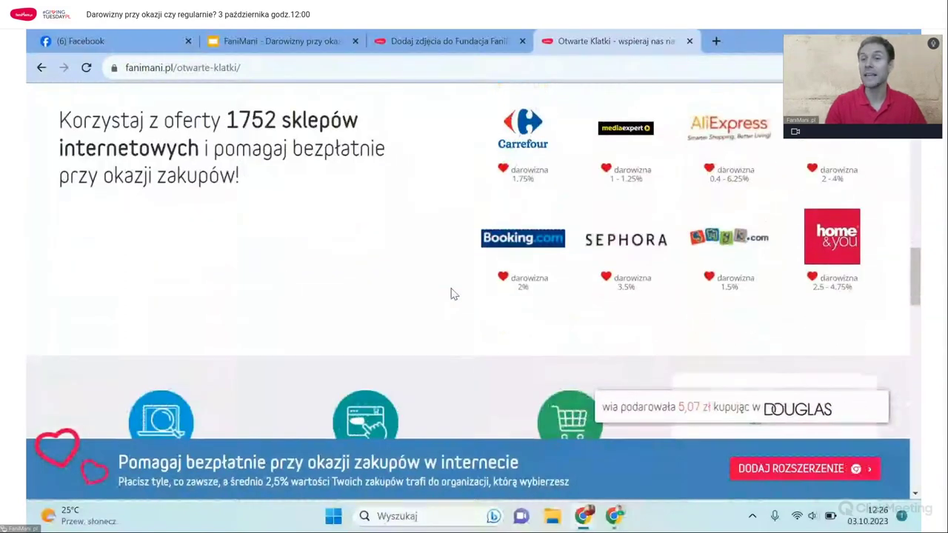
scroll(453, 294, "down", 3)
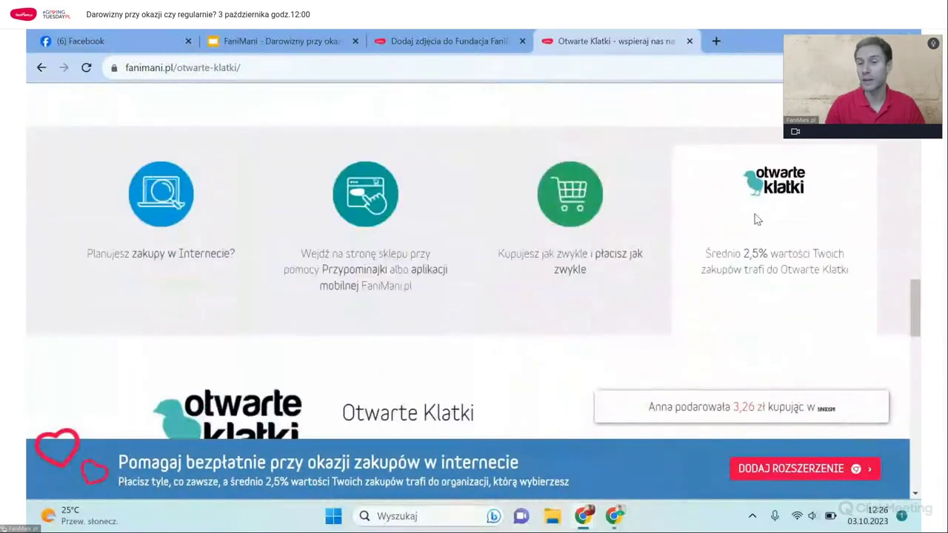
left_click_drag(713, 254, 800, 257)
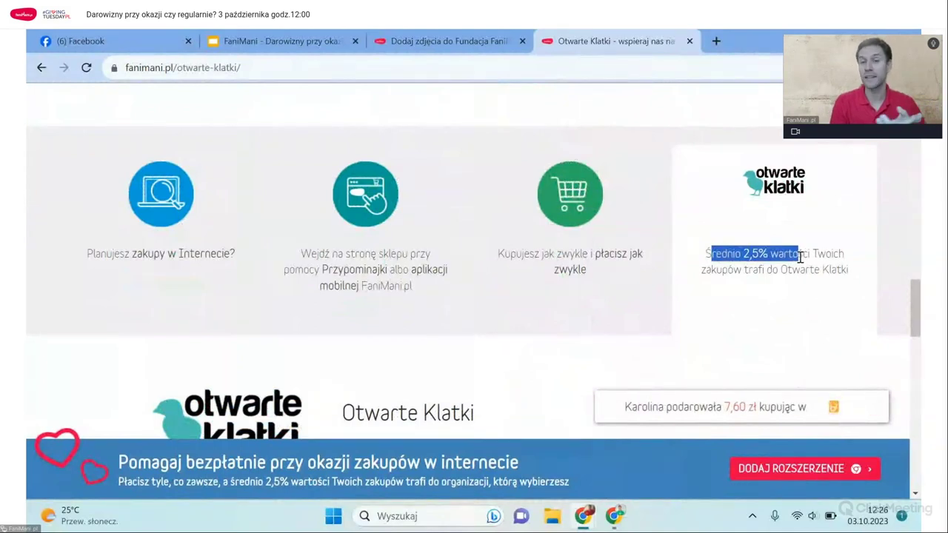
Expand the "dowiedz się więcej" section of Otwarte Klatki and read its goals and contact details, highlighting part of the address.
scroll(800, 257, "down", 4)
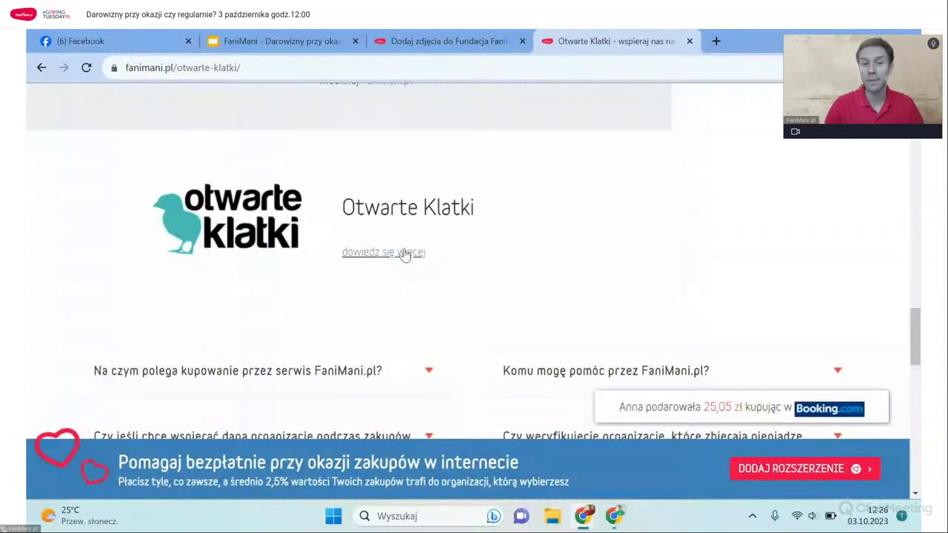
left_click(407, 255)
scroll(504, 281, "down", 1)
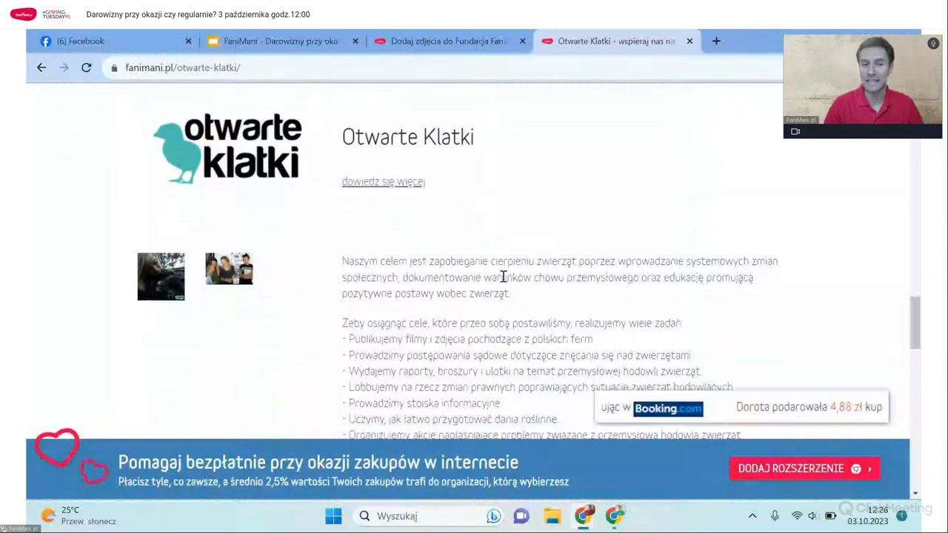
scroll(503, 278, "down", 2)
scroll(503, 277, "down", 2)
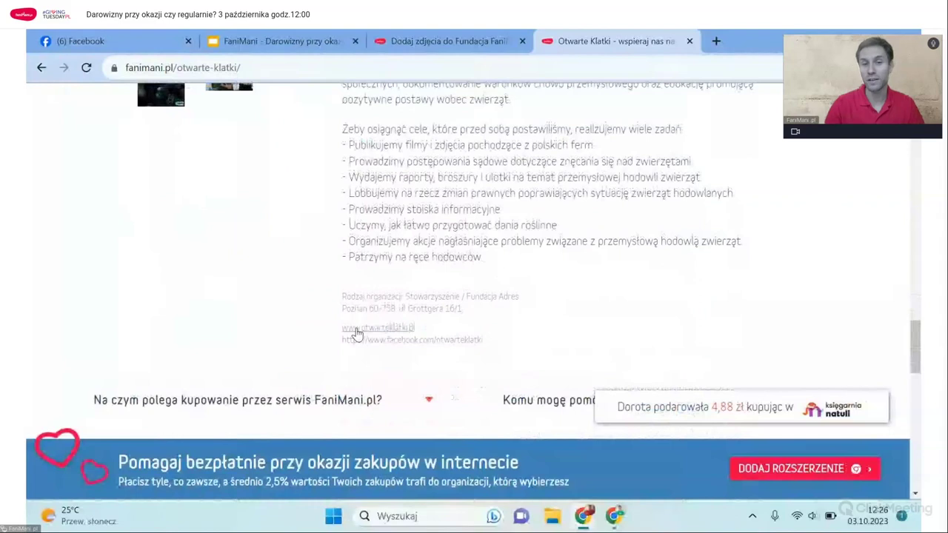
left_click_drag(342, 308, 411, 312)
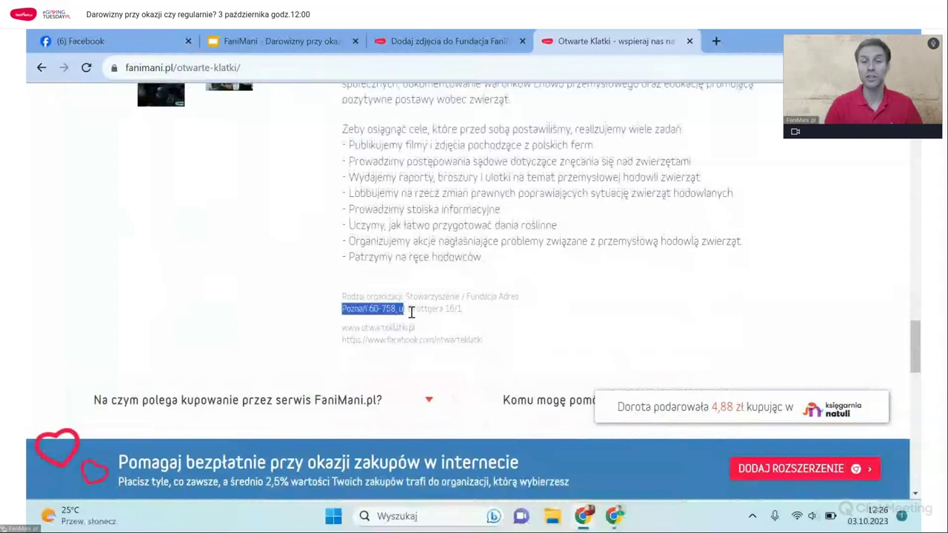
left_click(561, 303)
Look back over the Otwarte Klatki logo, gallery photos and the opening of its mission description.
scroll(561, 305, "up", 4)
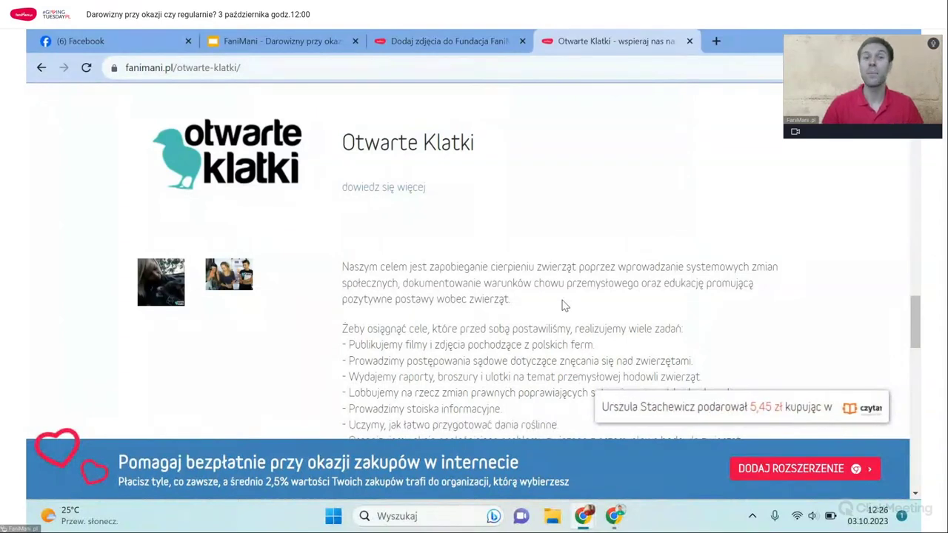
scroll(562, 305, "up", 1)
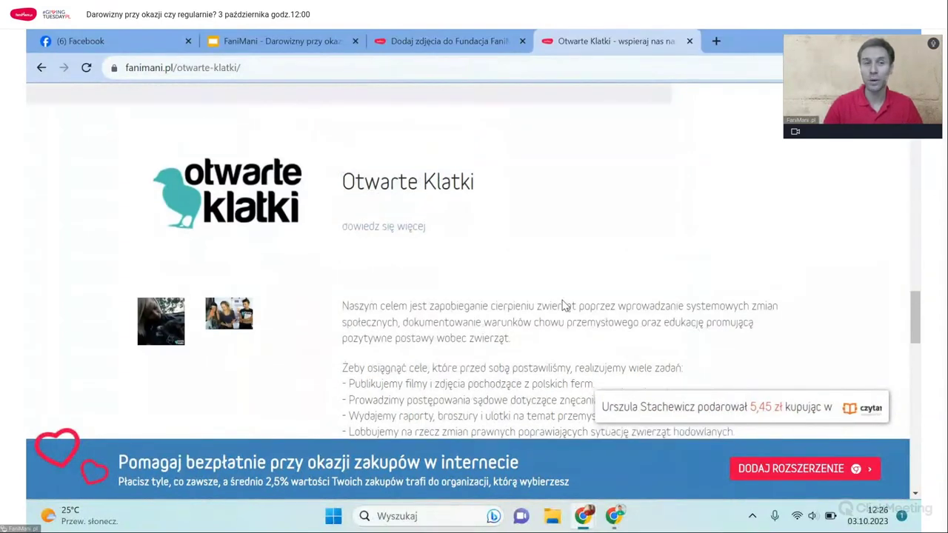
scroll(564, 305, "up", 1)
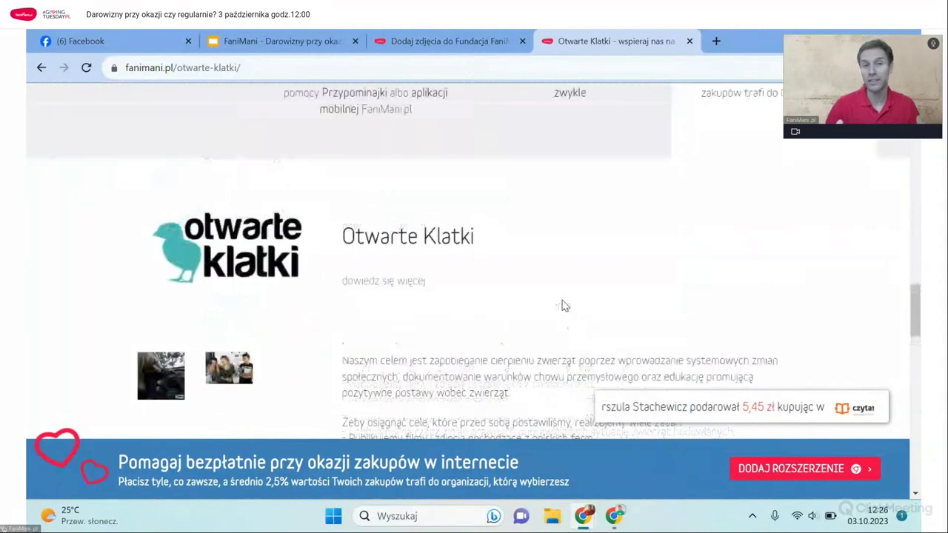
scroll(562, 305, "down", 1)
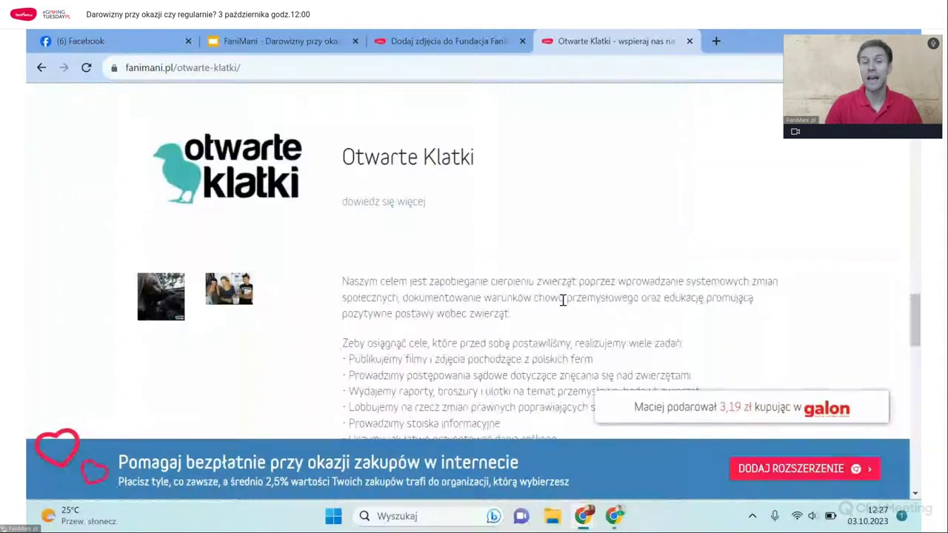
scroll(562, 300, "up", 1)
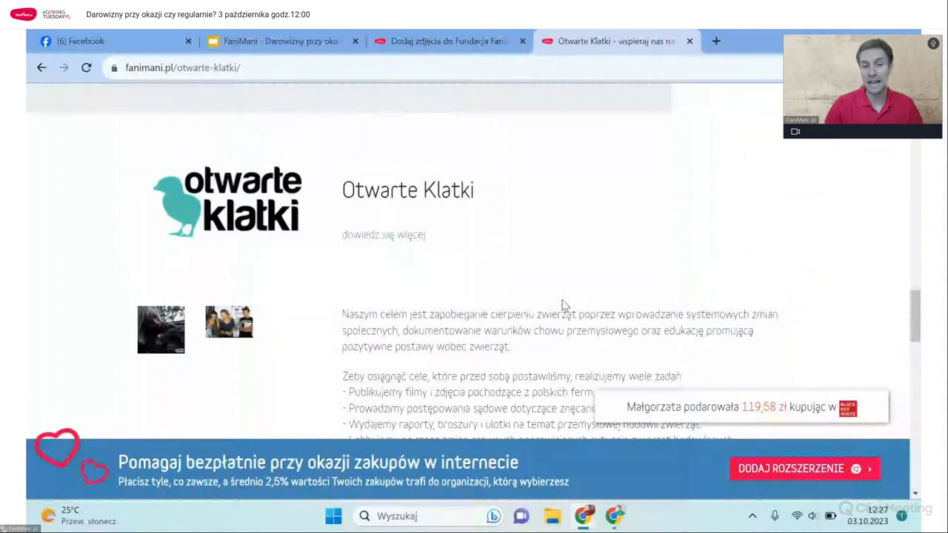
Look back over the Otwarte Klatki profile from its mission description through the donation graphic and partner shops to the mobile download options.
scroll(562, 305, "up", 1)
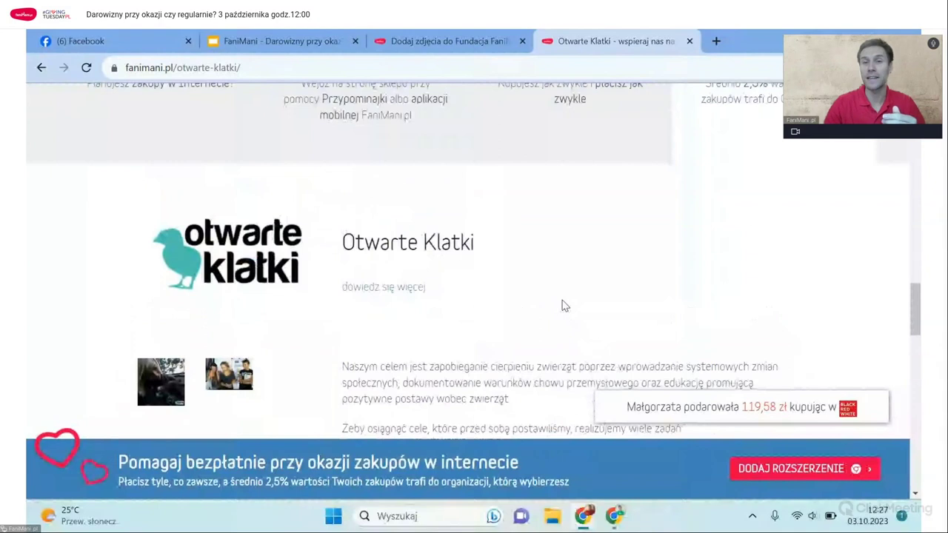
scroll(563, 305, "down", 2)
scroll(563, 305, "up", 2)
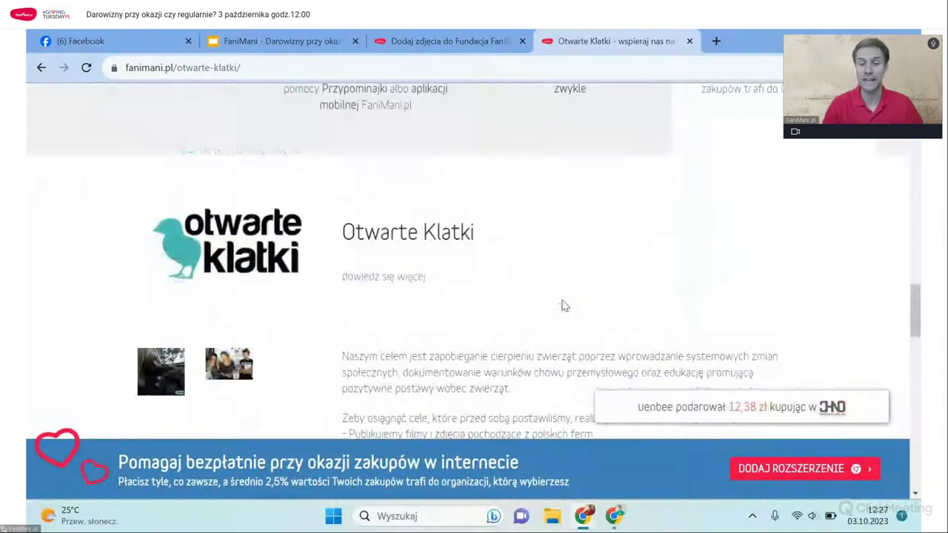
scroll(563, 305, "up", 5)
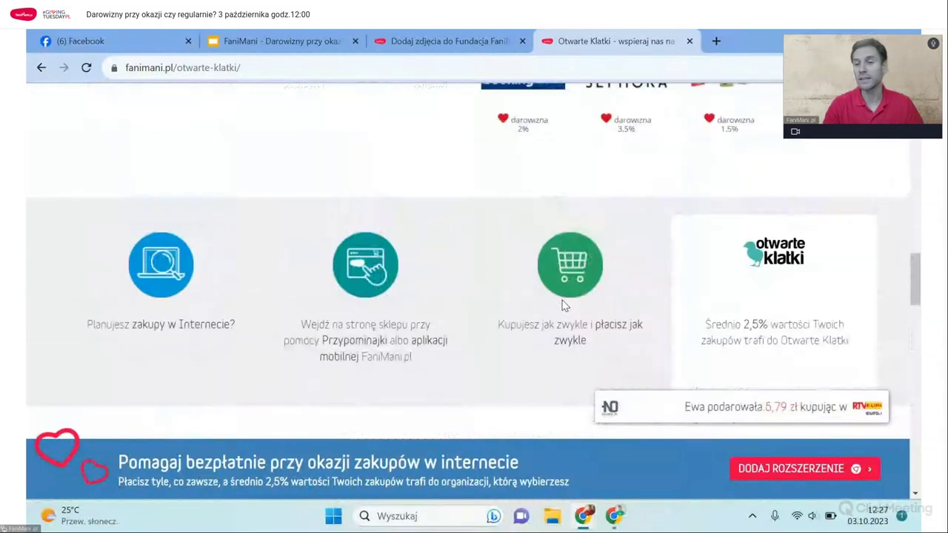
scroll(562, 299, "up", 3)
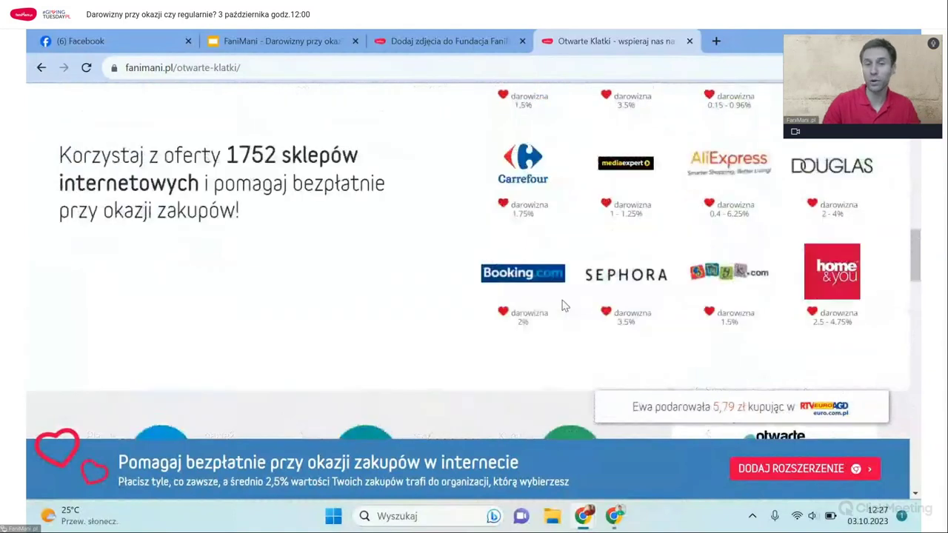
scroll(562, 305, "up", 4)
scroll(563, 305, "up", 2)
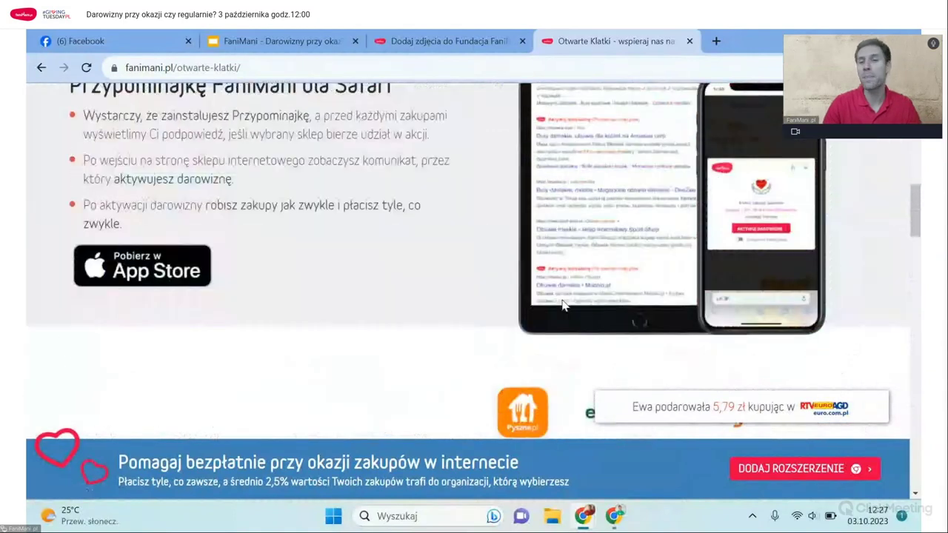
scroll(563, 305, "up", 1)
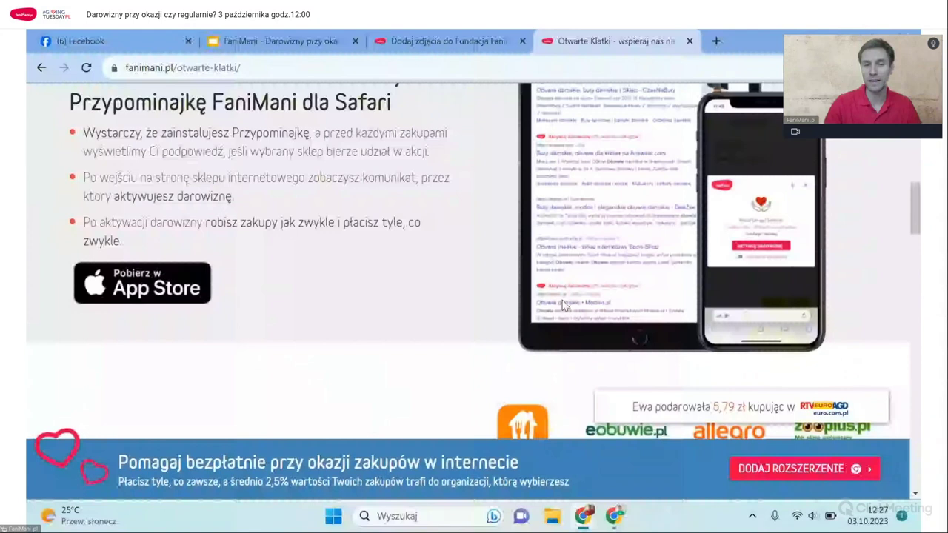
scroll(563, 306, "up", 5)
scroll(564, 304, "up", 1)
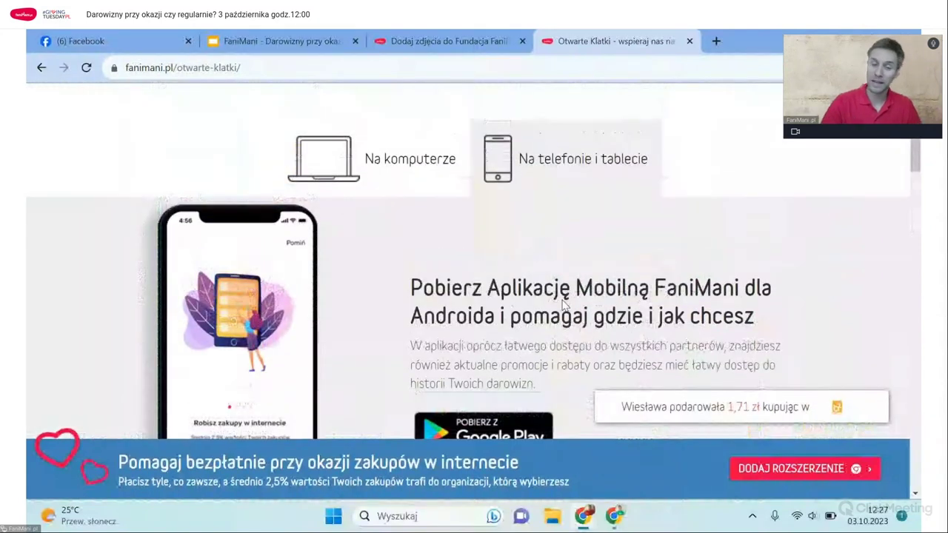
Show the "Na komputerze" instructions on the Otwarte Klatki profile and play the "Zobacz jak działa Przypominajka" video.
left_click(392, 174)
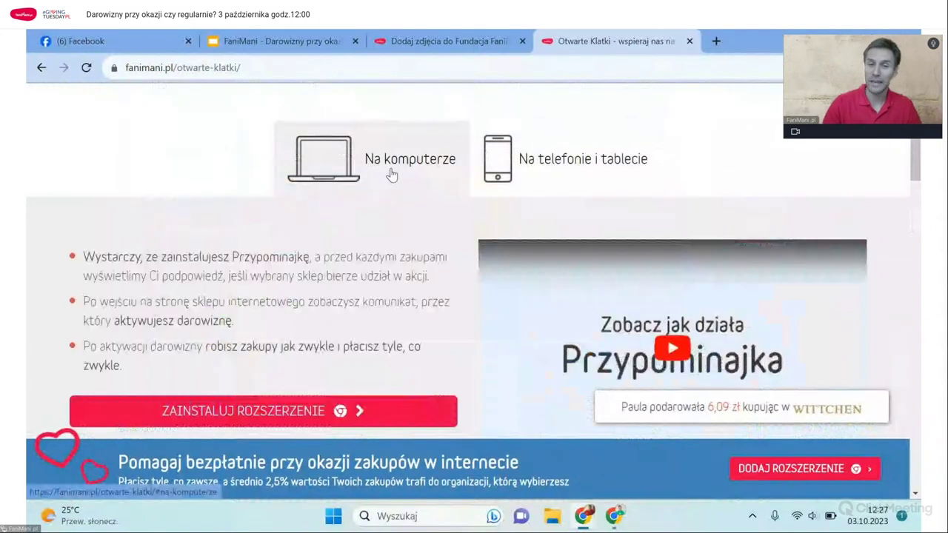
scroll(384, 257, "down", 2)
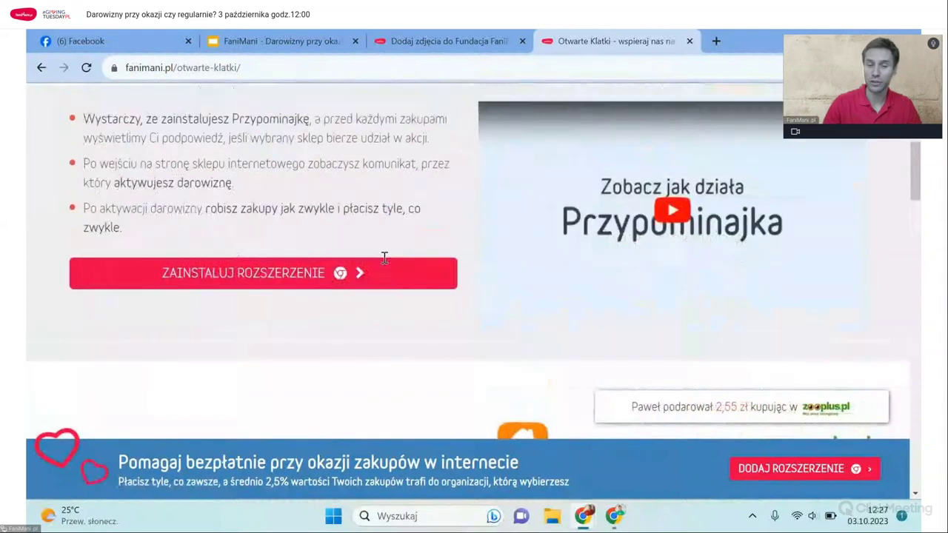
scroll(384, 258, "up", 1)
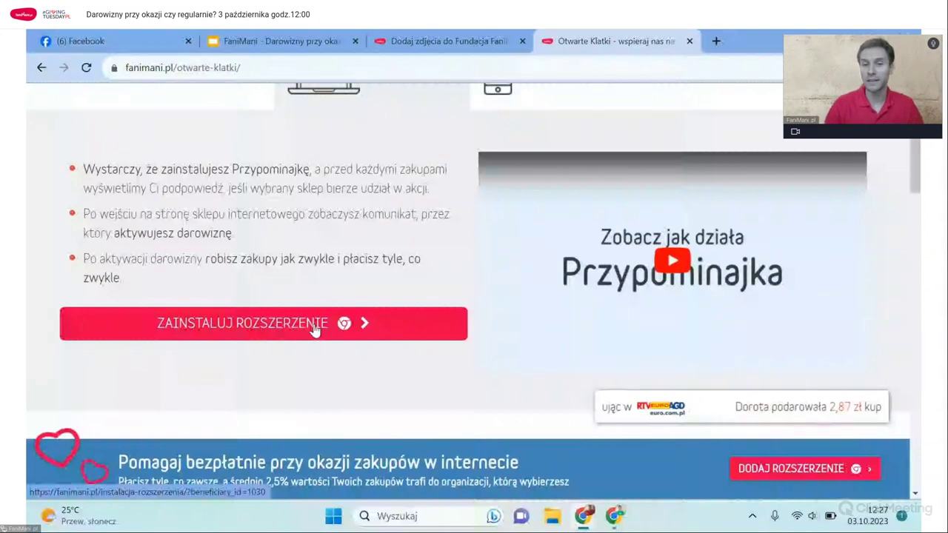
left_click(555, 307)
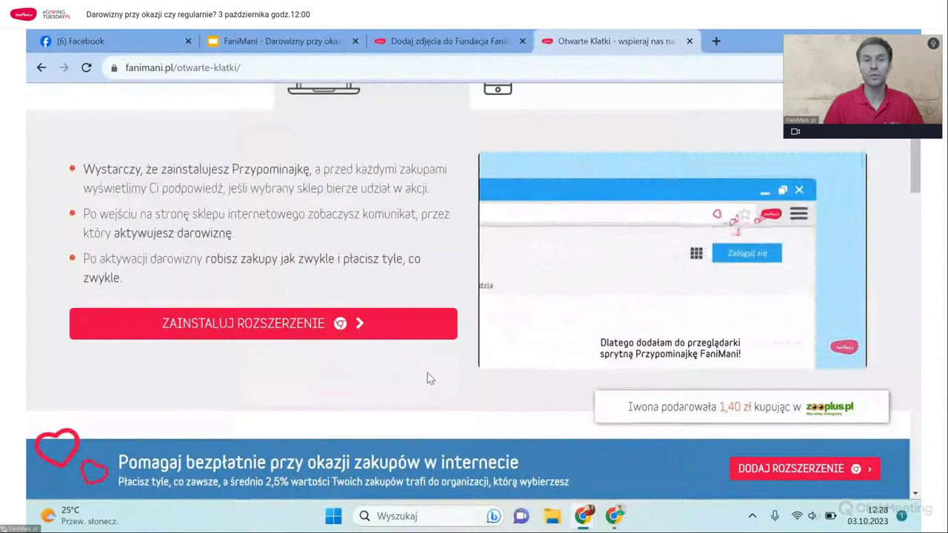
Highlight the Otwarte Klatki profile's web address and open the installation page of the Przypominajka browser extension.
left_click(259, 70)
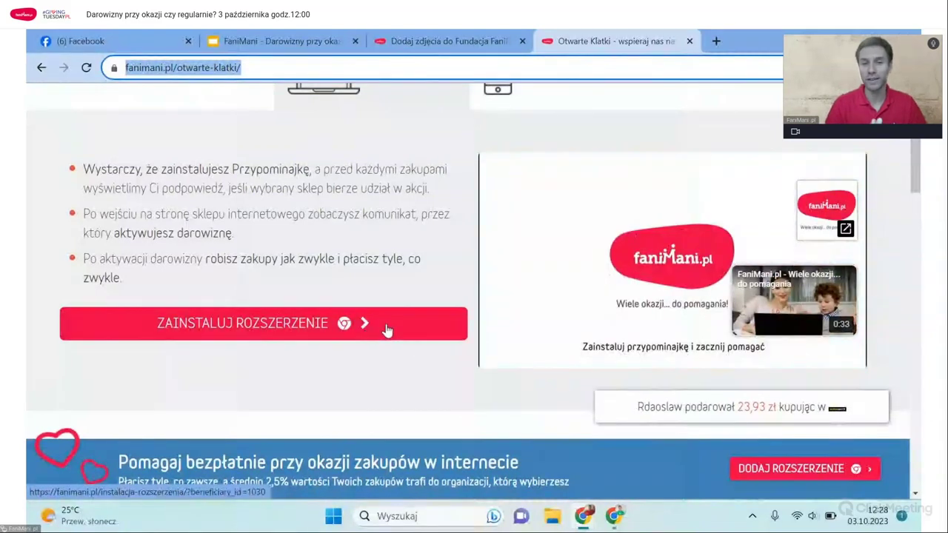
left_click(386, 329)
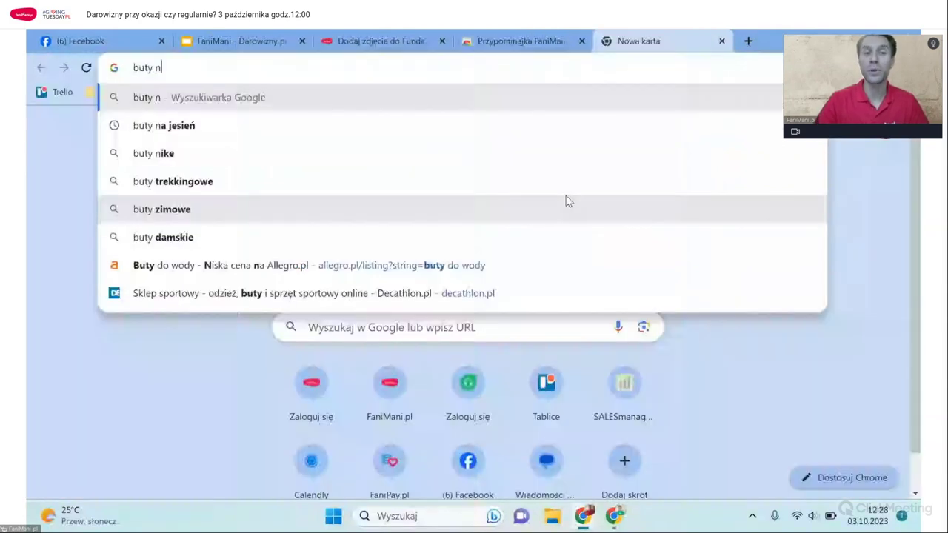
Search Google for "buty na jesień" in a new tab and bring the sponsored shoe offers into view.
type("a jes")
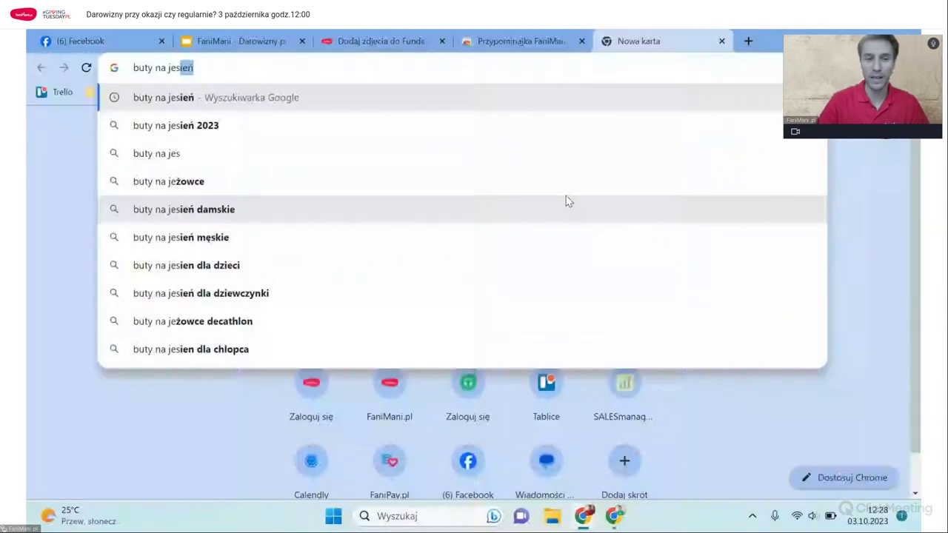
key("Return")
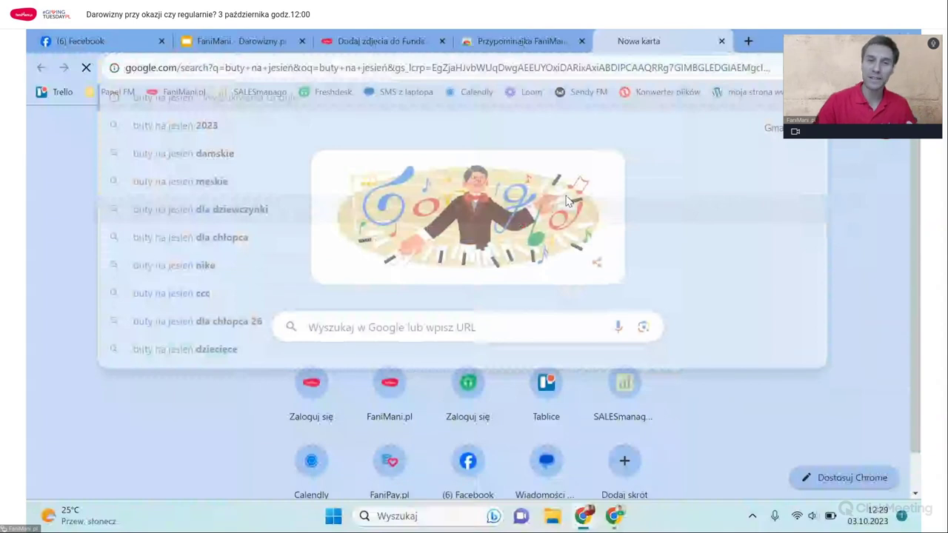
scroll(53, 265, "down", 1)
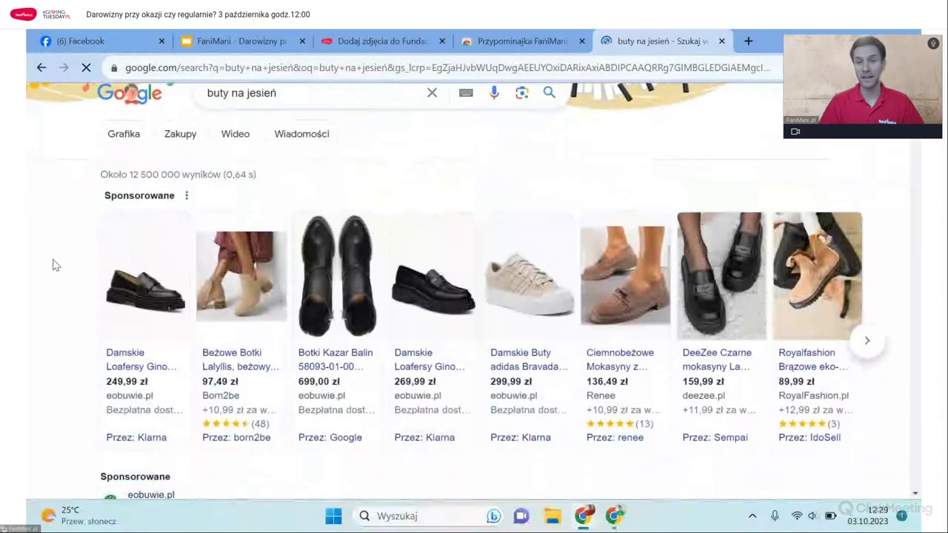
scroll(53, 264, "down", 1)
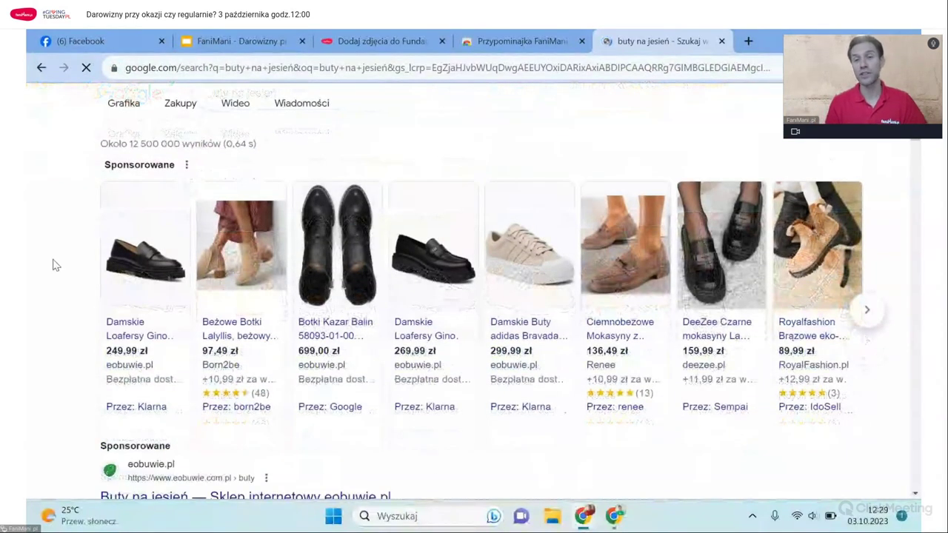
scroll(53, 265, "down", 1)
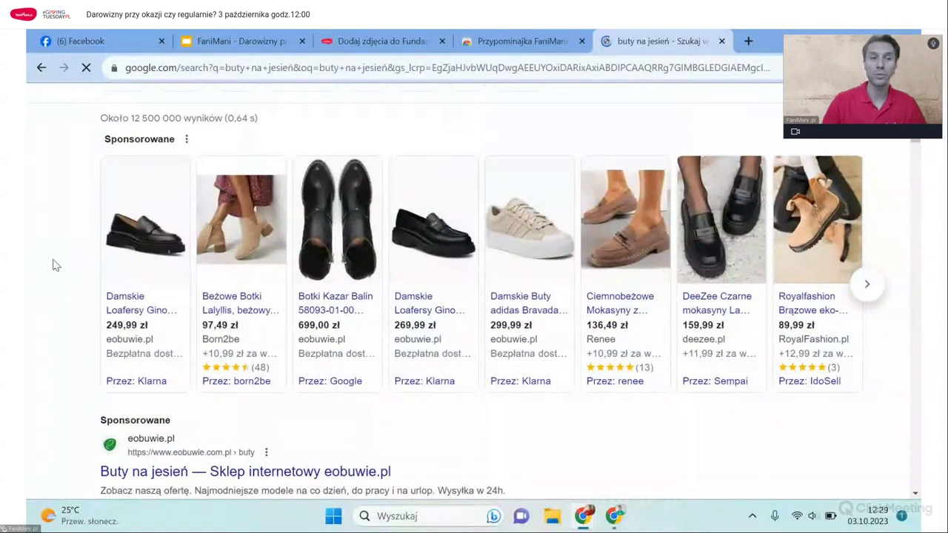
Examine the sponsored shoe offers and the shop results below them for FaniMani donation labels.
left_click_drag(67, 129, 404, 266)
left_click_drag(721, 321, 62, 216)
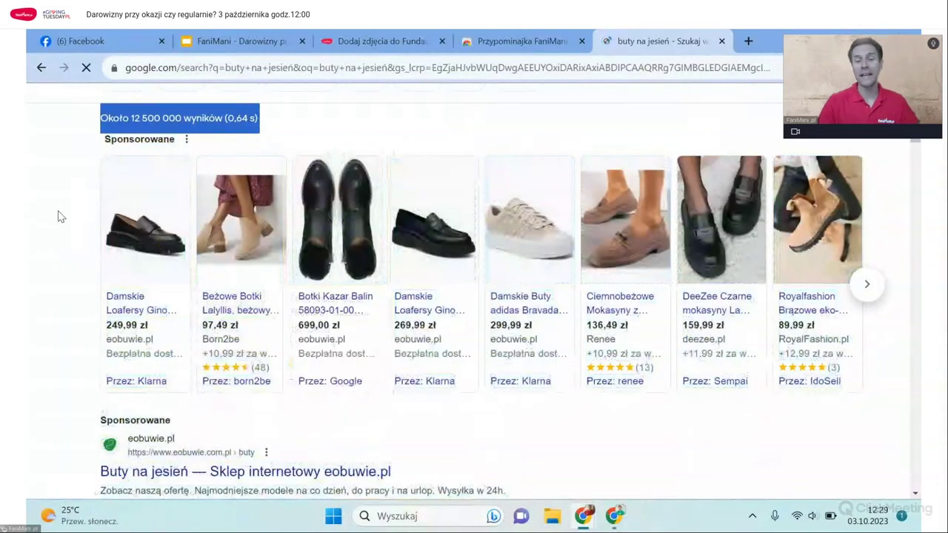
left_click(63, 216)
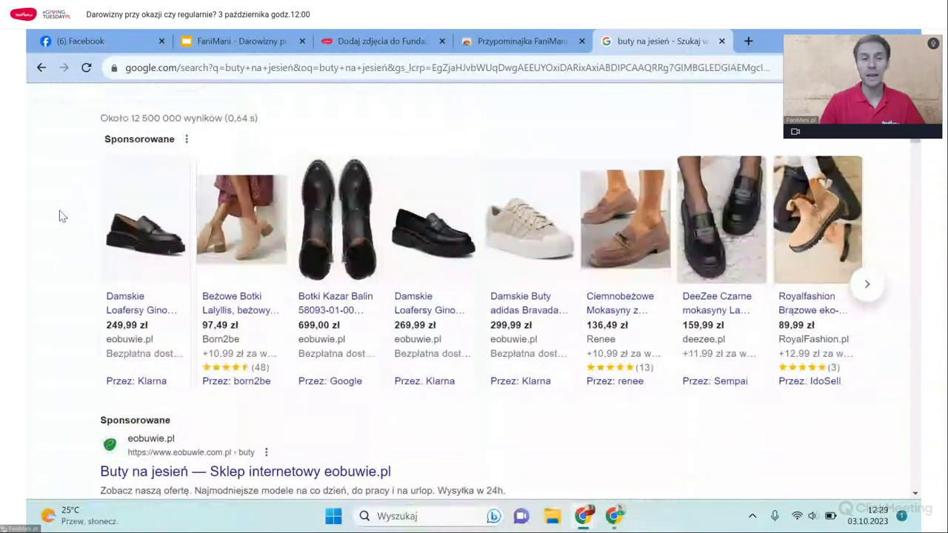
scroll(62, 216, "down", 3)
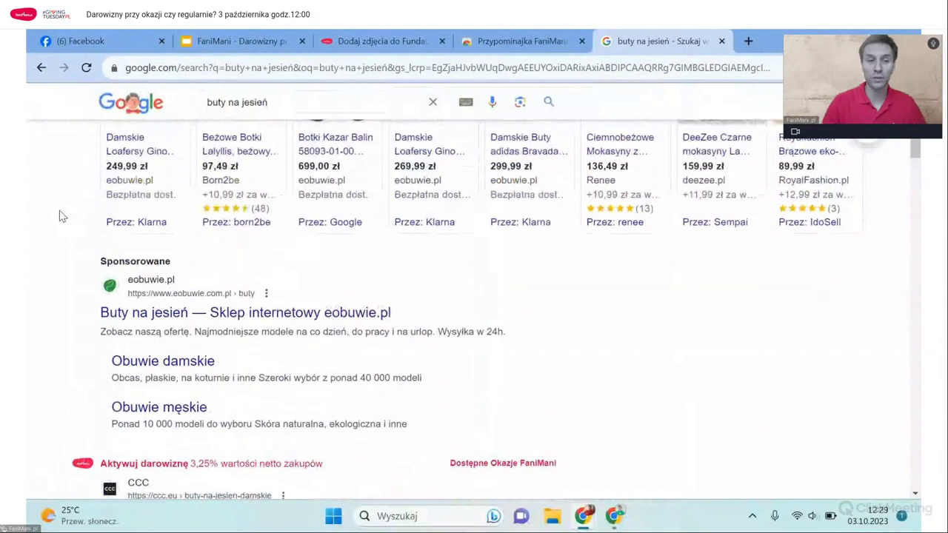
scroll(62, 217, "up", 1)
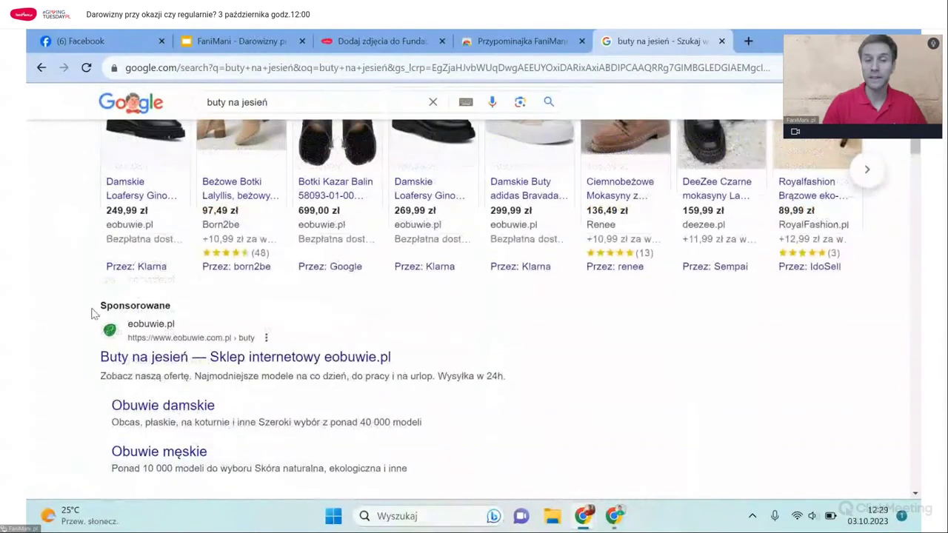